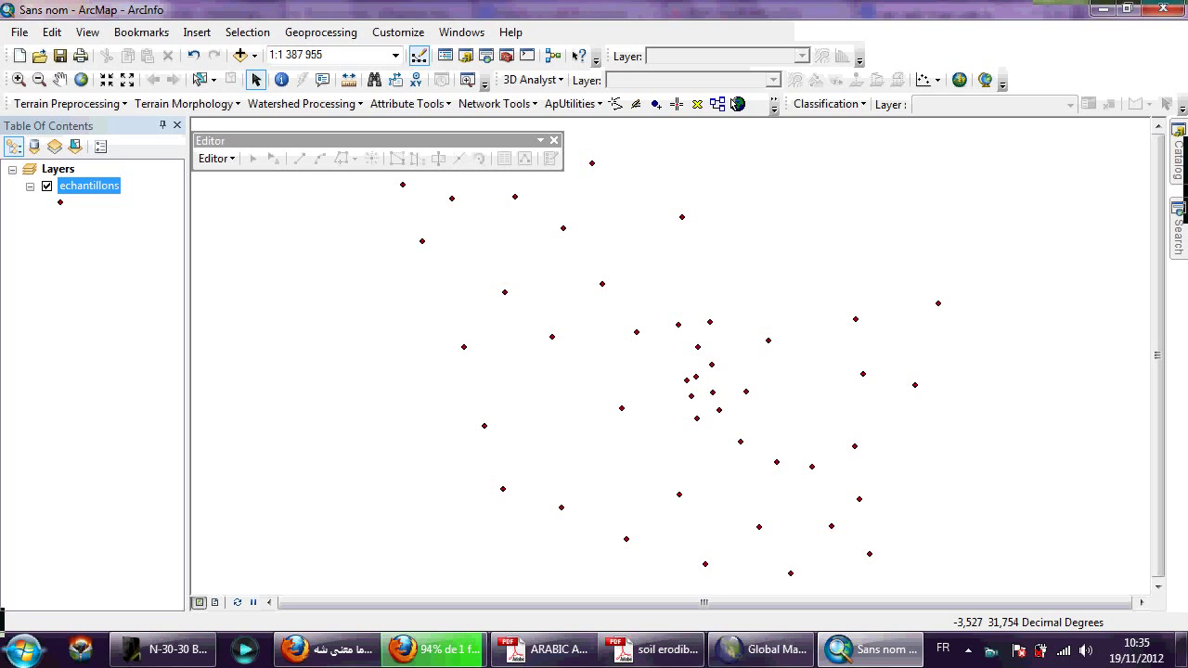
Switch to Global Mapper and display the watershed.shp overlay together with the sample points
mouse_move(371, 140)
left_mouse_down()
mouse_move(390, 149)
mouse_move(372, 137)
left_mouse_up()
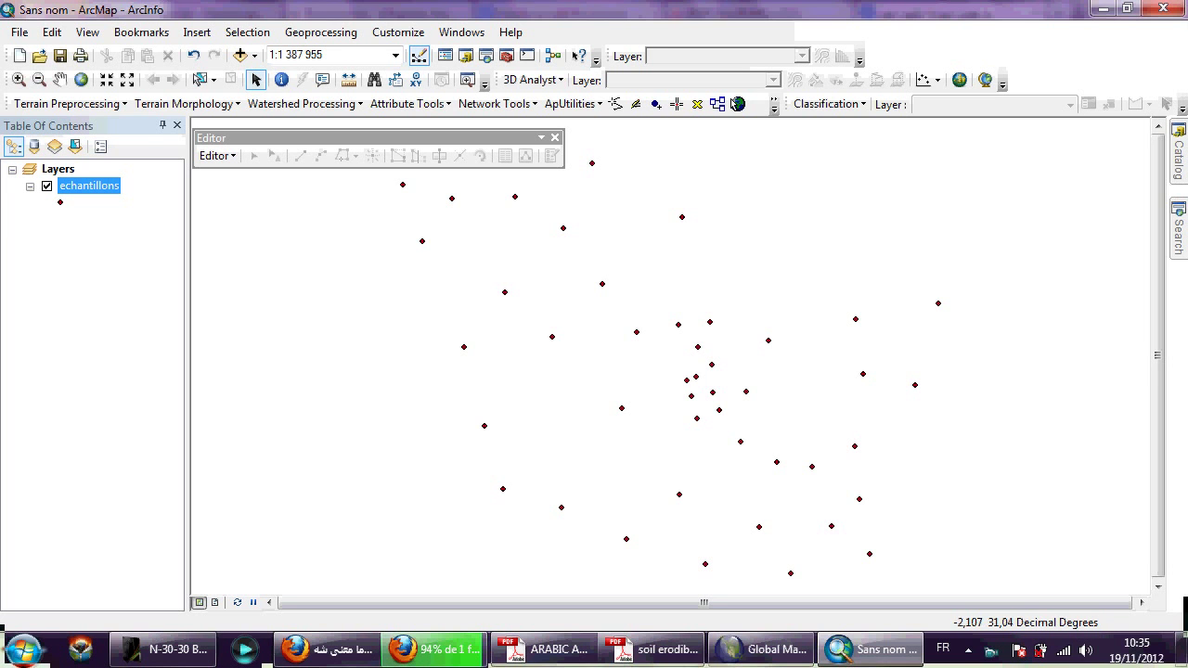
left_click(761, 650)
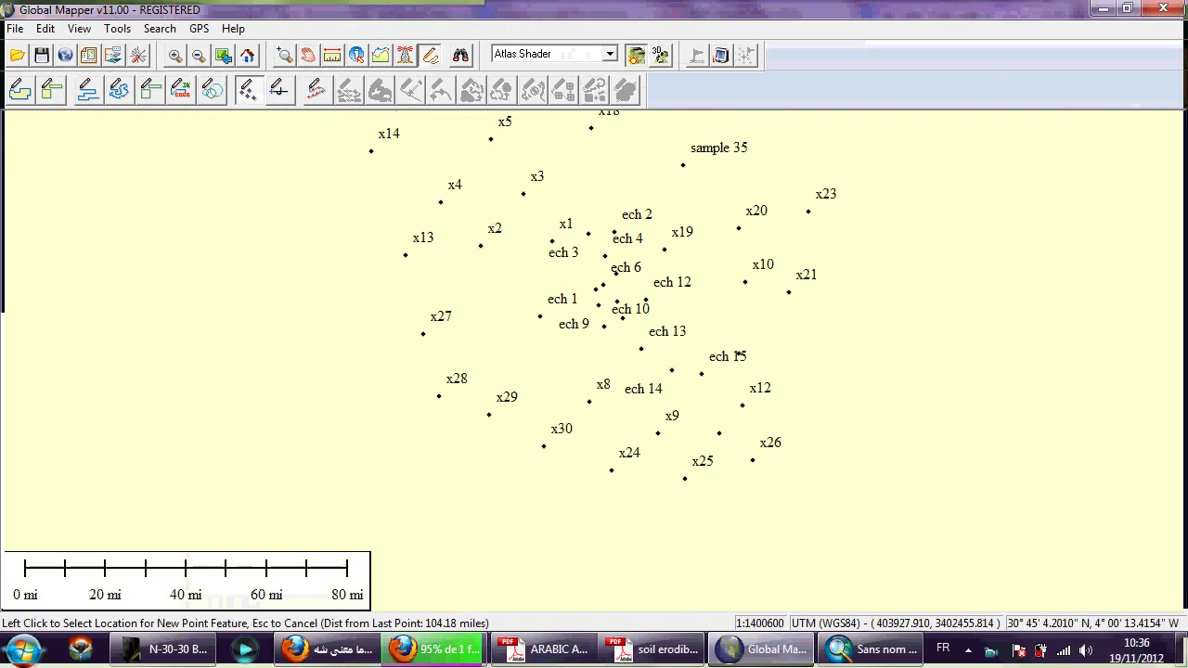
left_click(113, 55)
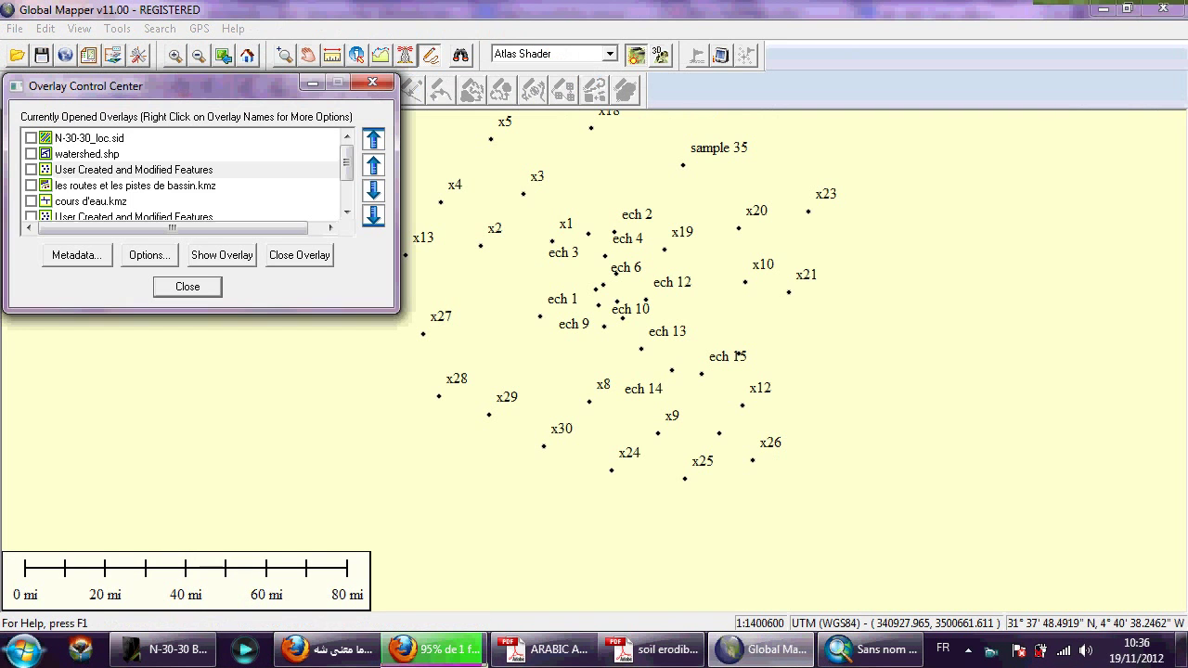
scroll(186, 176, "down", 1)
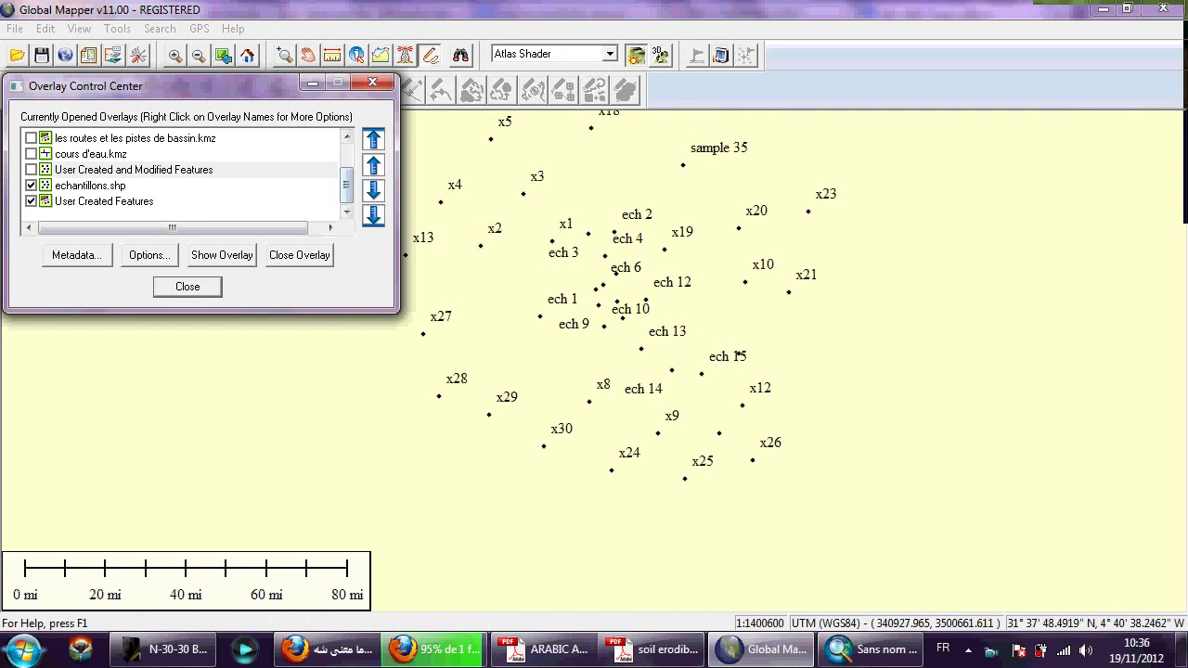
scroll(739, 356, "up", 1)
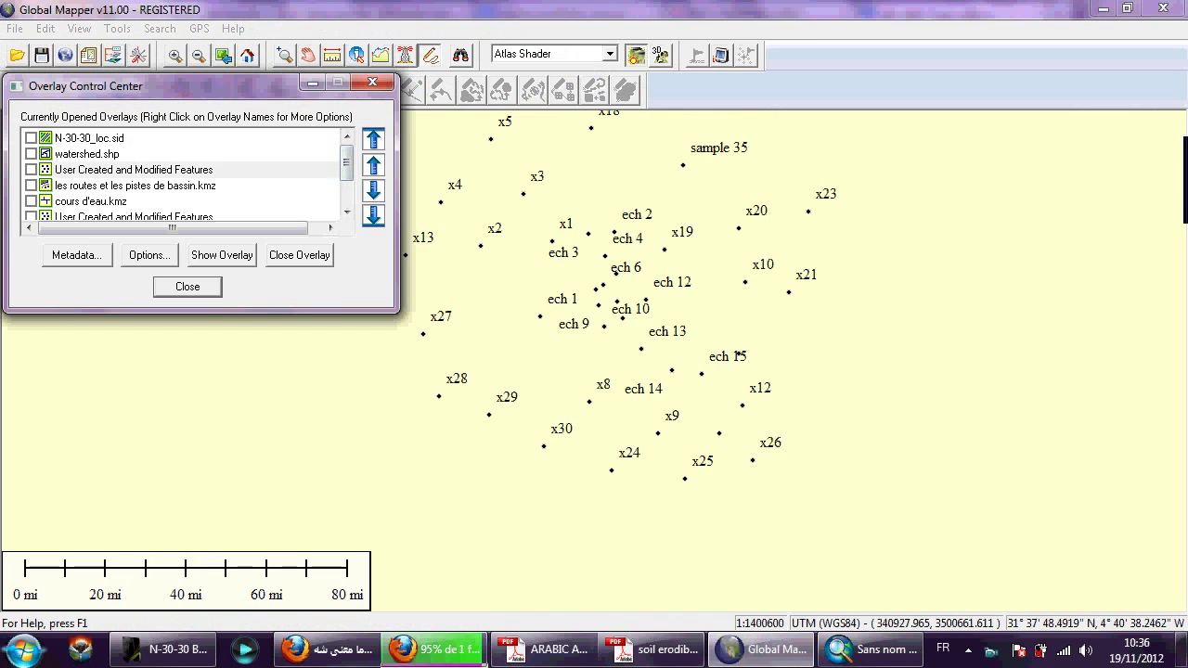
left_click(31, 154)
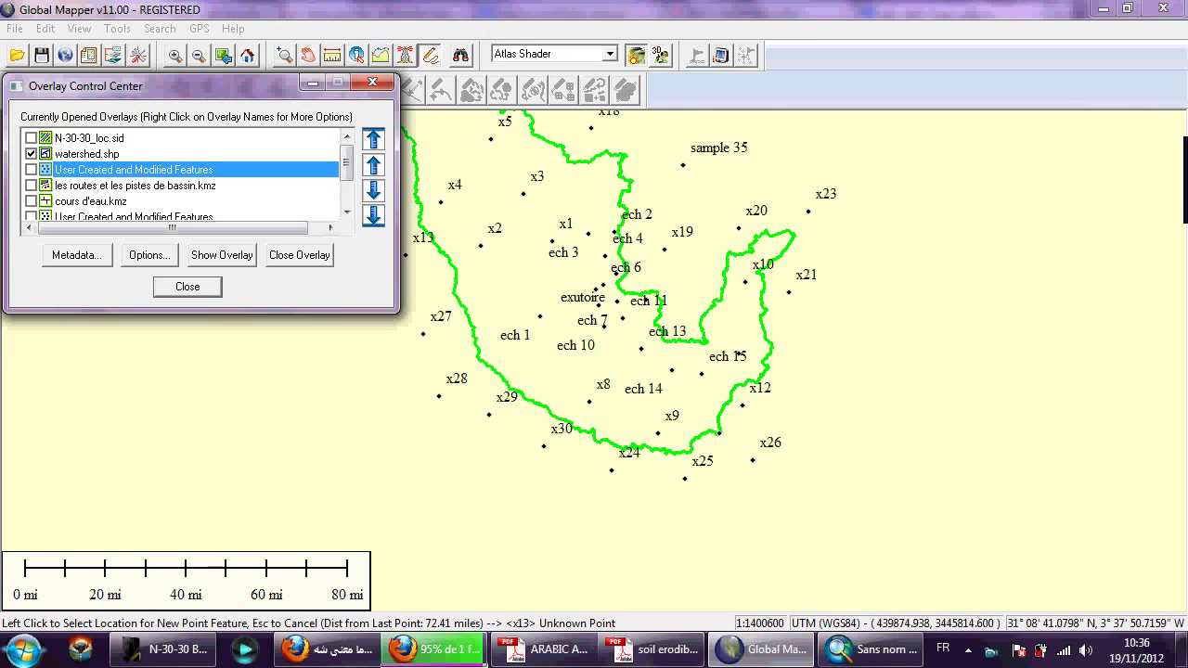
key("Escape")
Examine how the sample points are distributed inside and around the watershed boundary
left_click_drag(758, 334, 754, 366)
left_click_drag(416, 233, 423, 272)
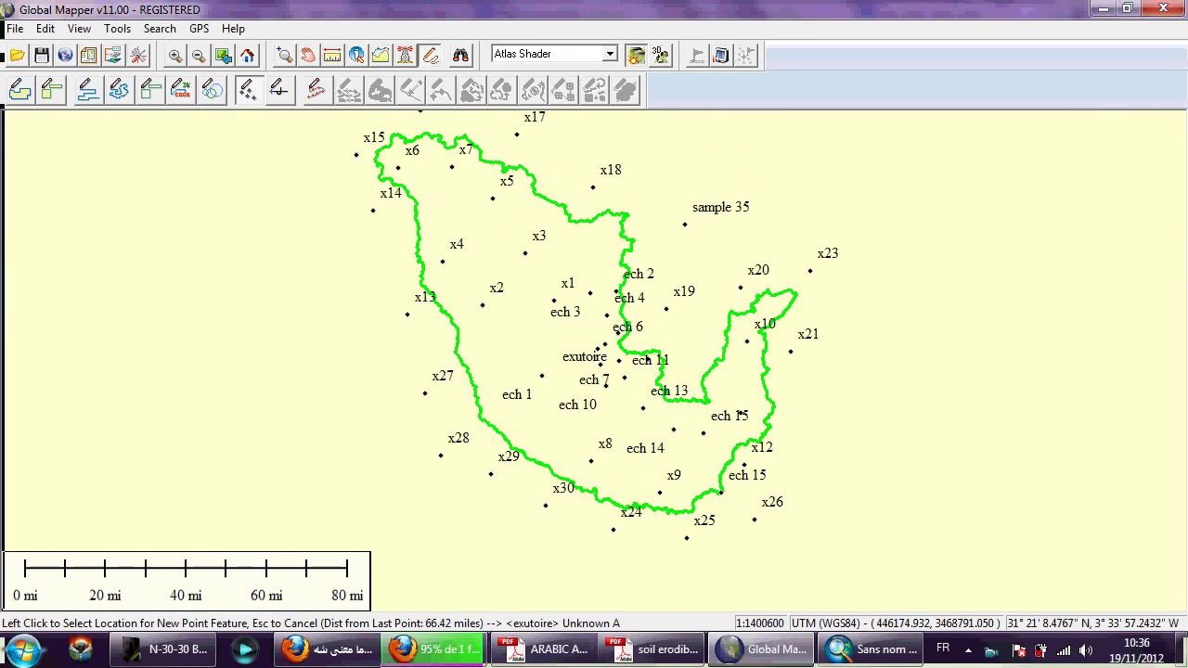
scroll(429, 297, "up", 1)
scroll(595, 359, "down", 1)
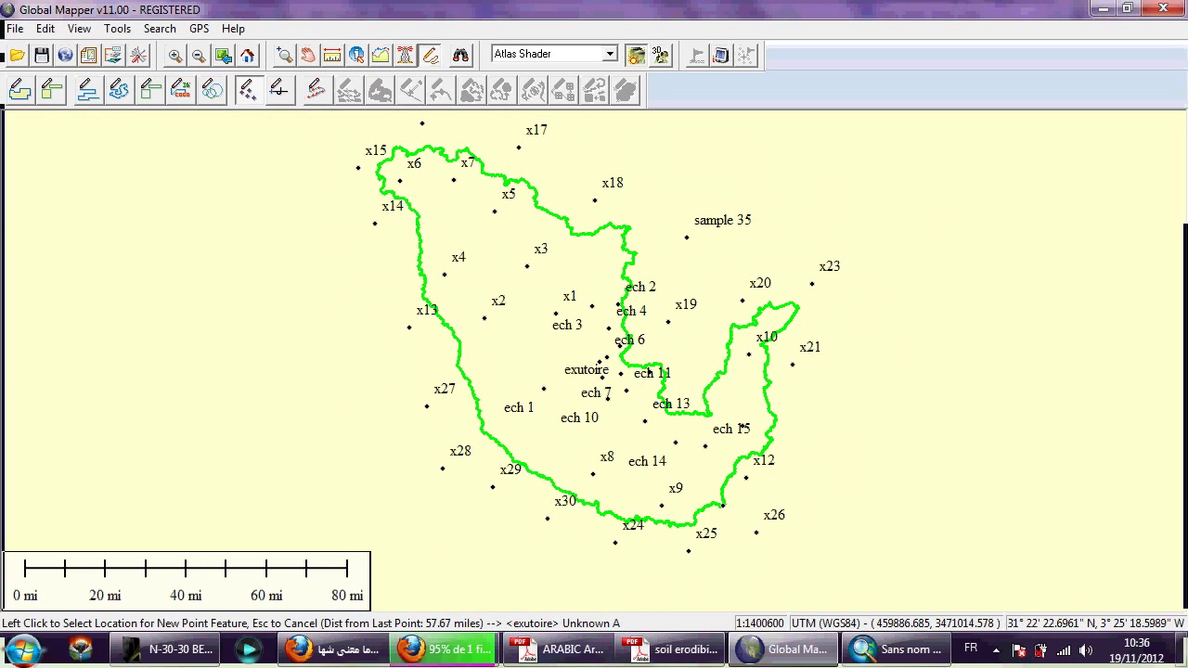
left_click_drag(542, 322, 535, 355)
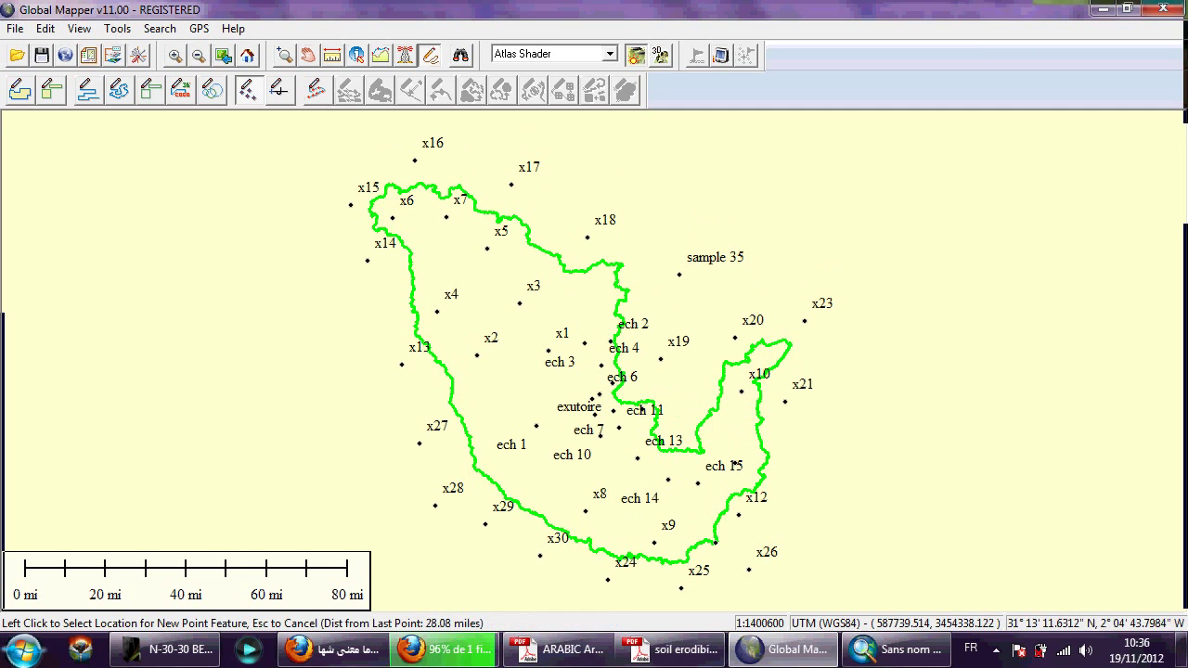
scroll(592, 359, "up", 2)
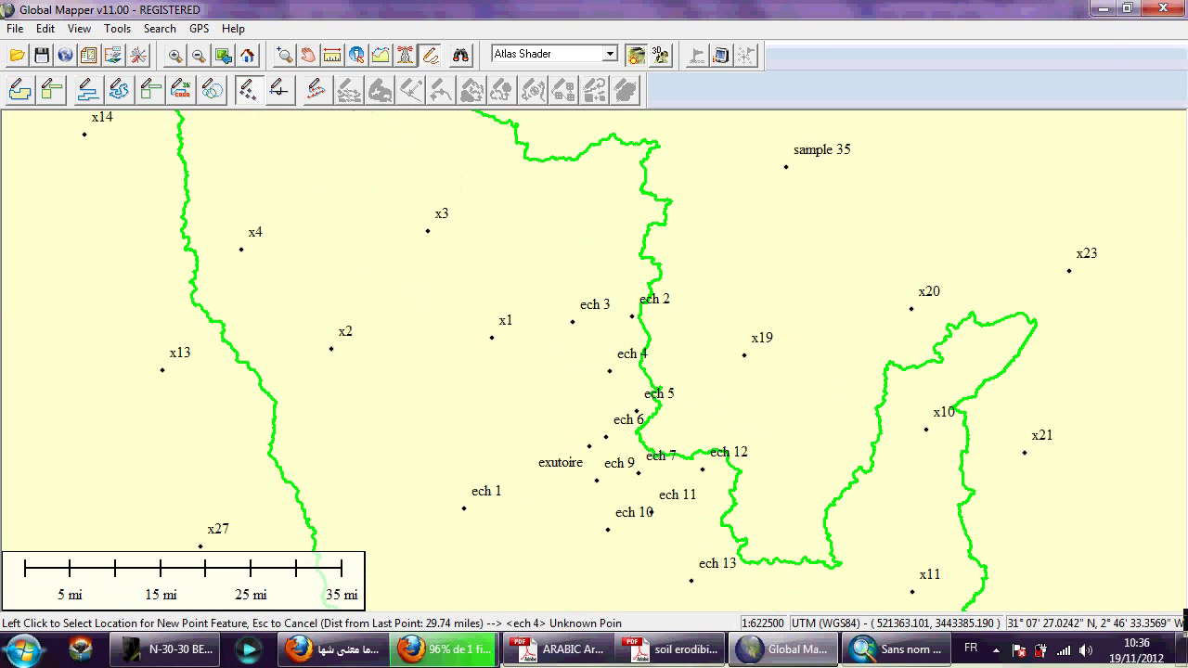
scroll(592, 360, "down", 2)
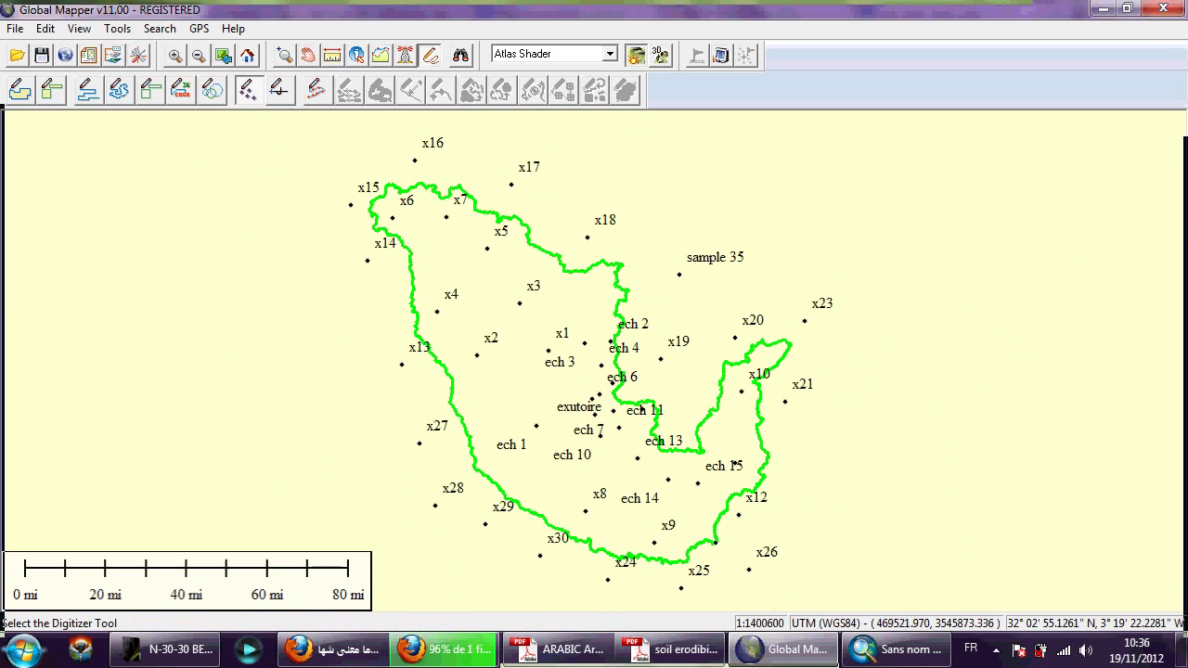
Try to digitize a point feature named "saple 14" just outside the northeastern watershed boundary
left_click(430, 55)
left_click(647, 202)
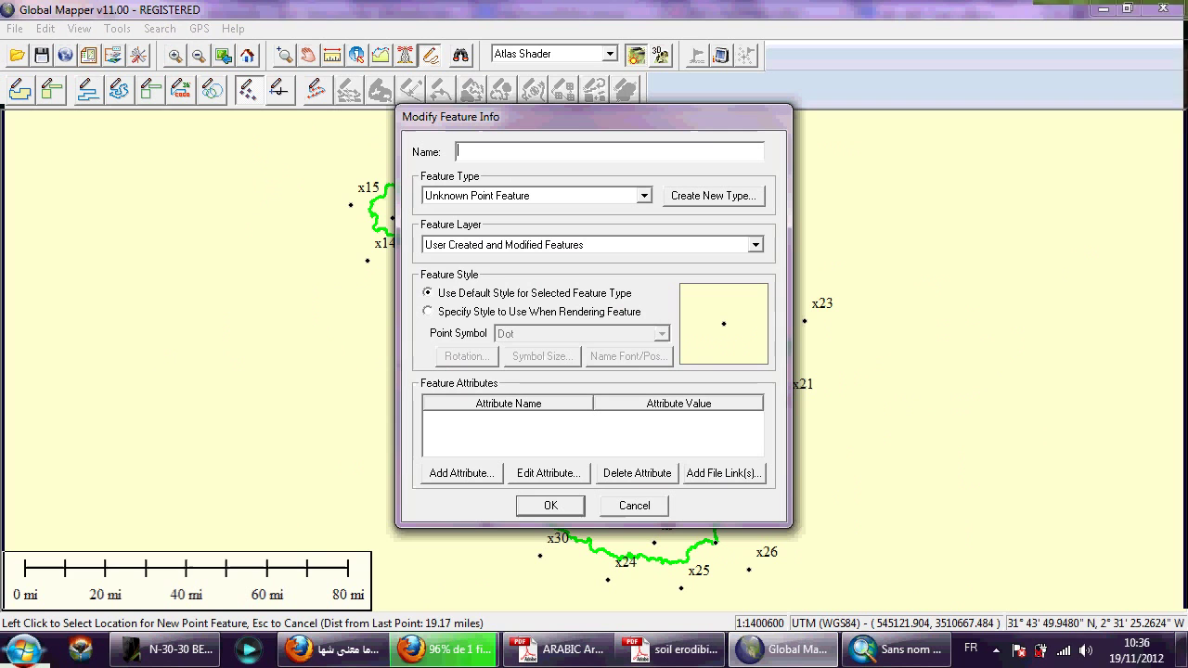
type("saple 14")
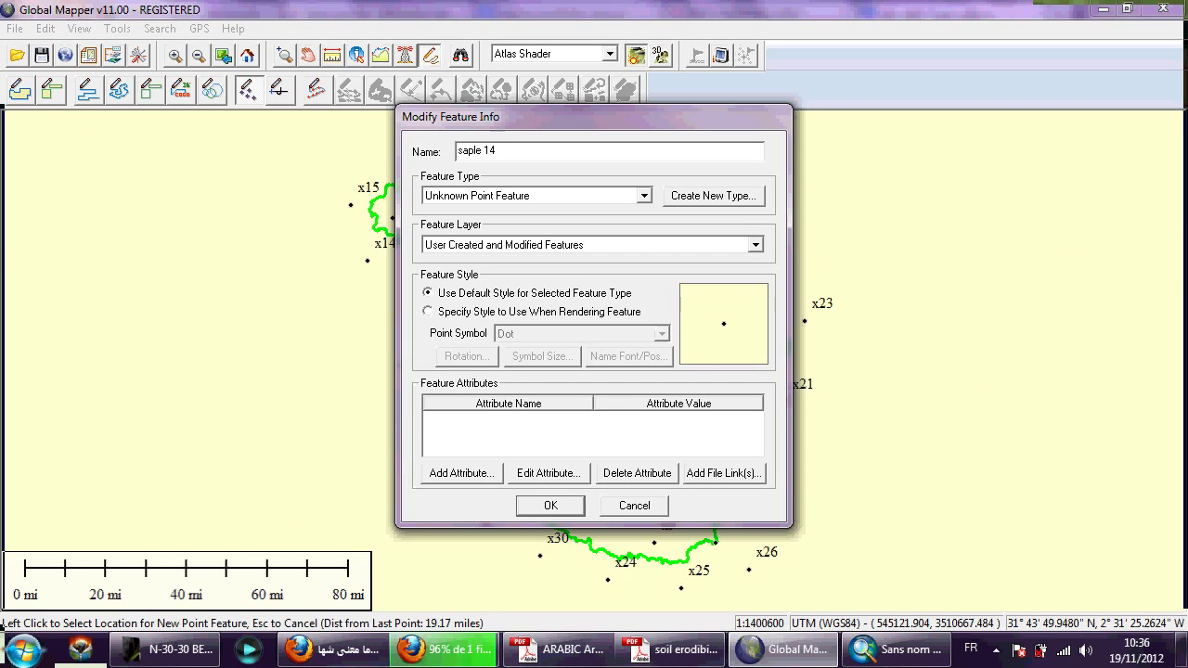
key("Escape")
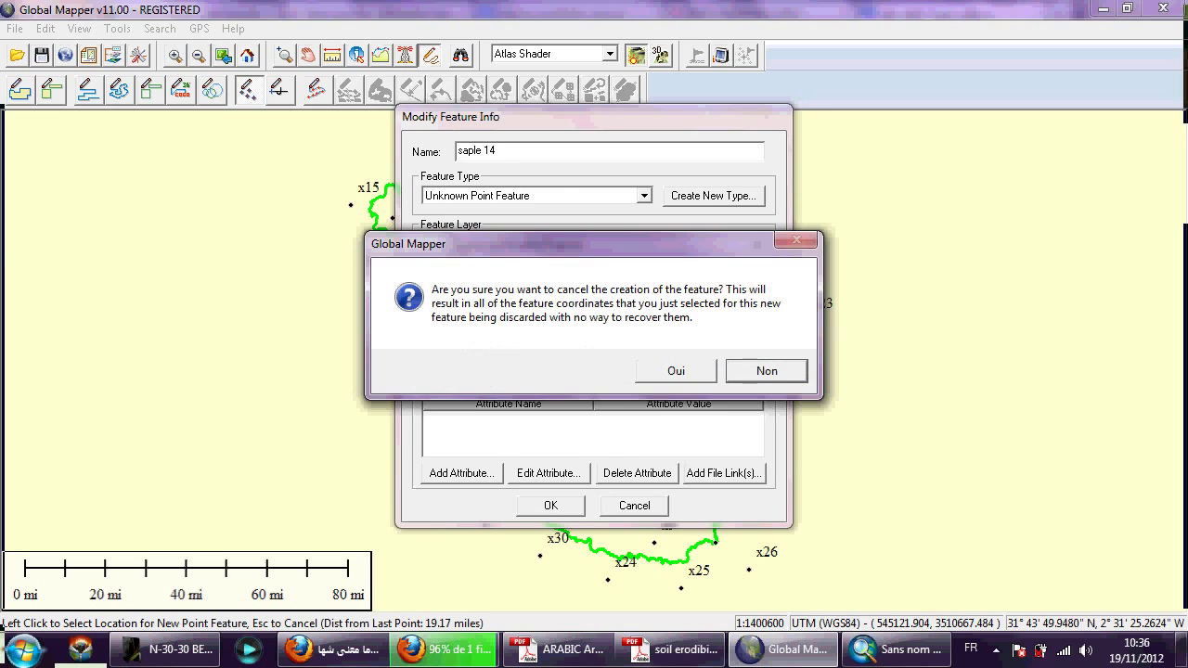
left_click(676, 370)
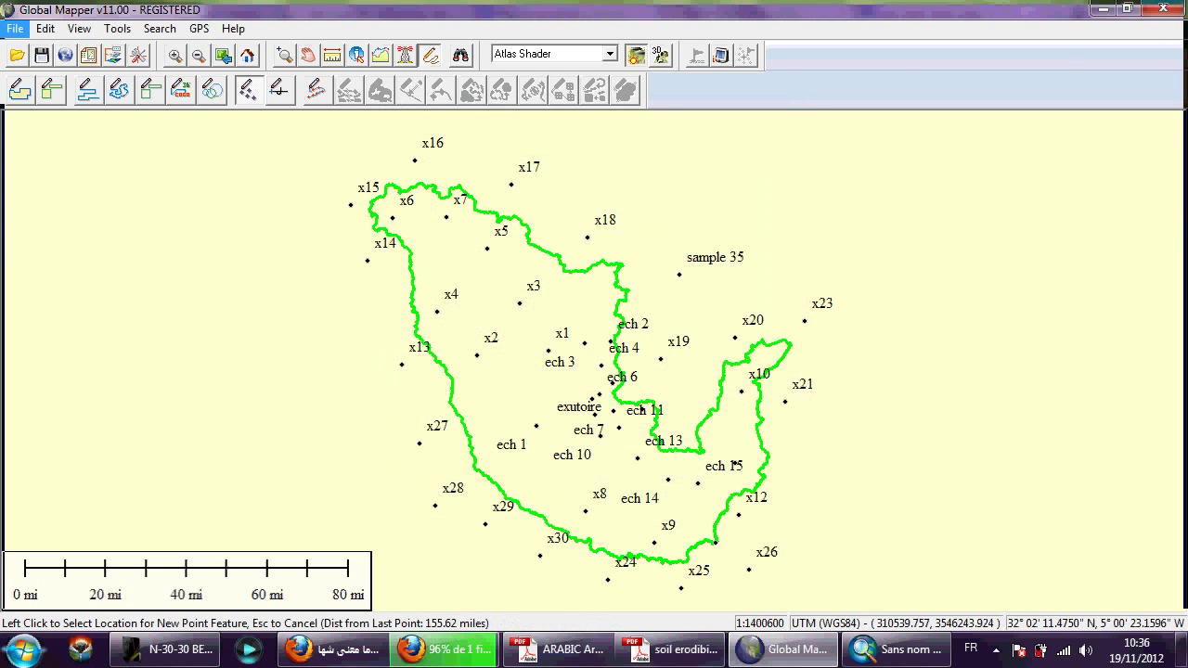
Hide the watershed.shp overlay so only the sample points remain displayed
key("alt+c")
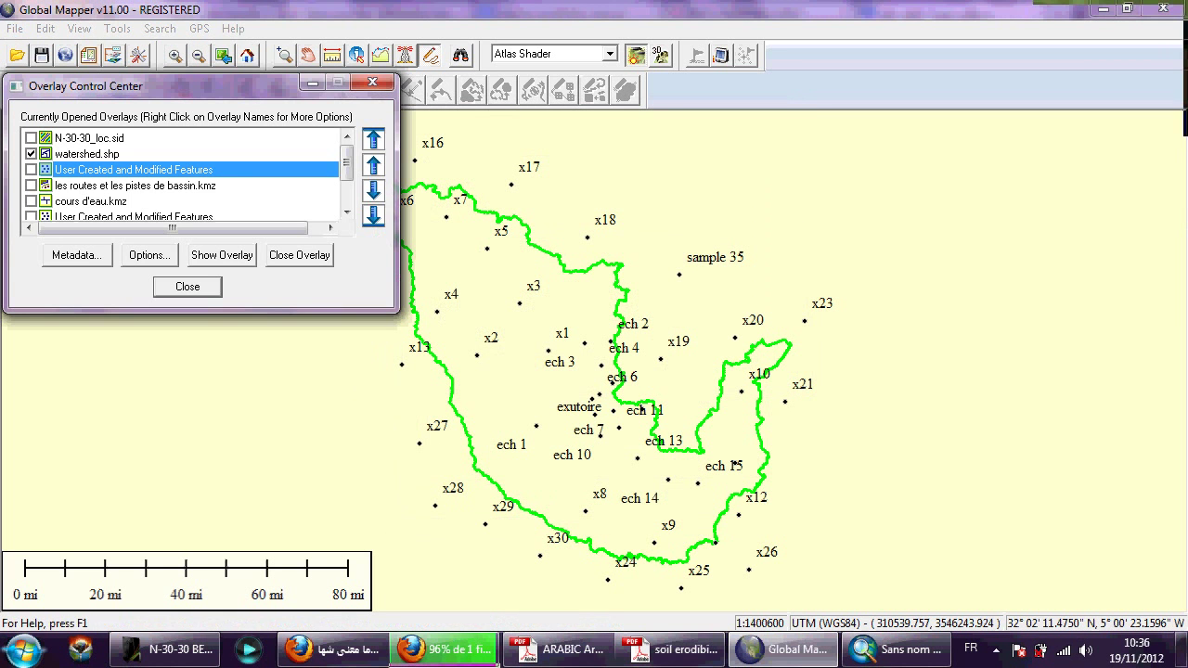
left_click(31, 153)
left_click(372, 82)
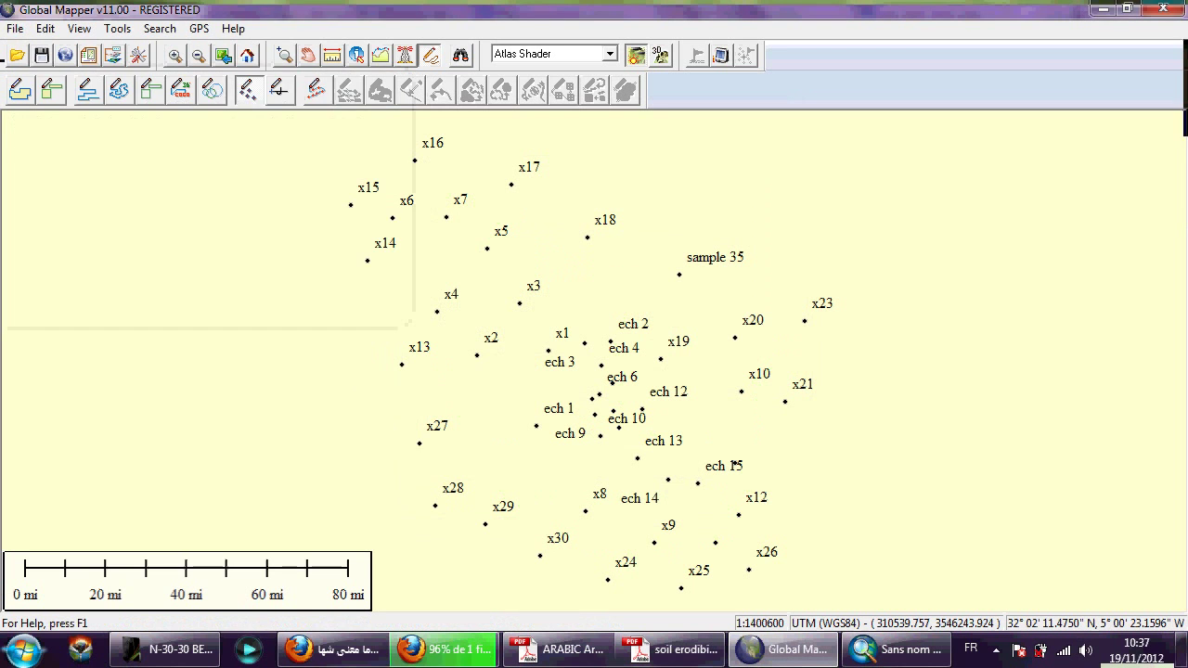
Set up a shapefile export of the points to a file named "sample" in the echnatiolonsg geologique folder
left_click(14, 28)
mouse_move(218, 392)
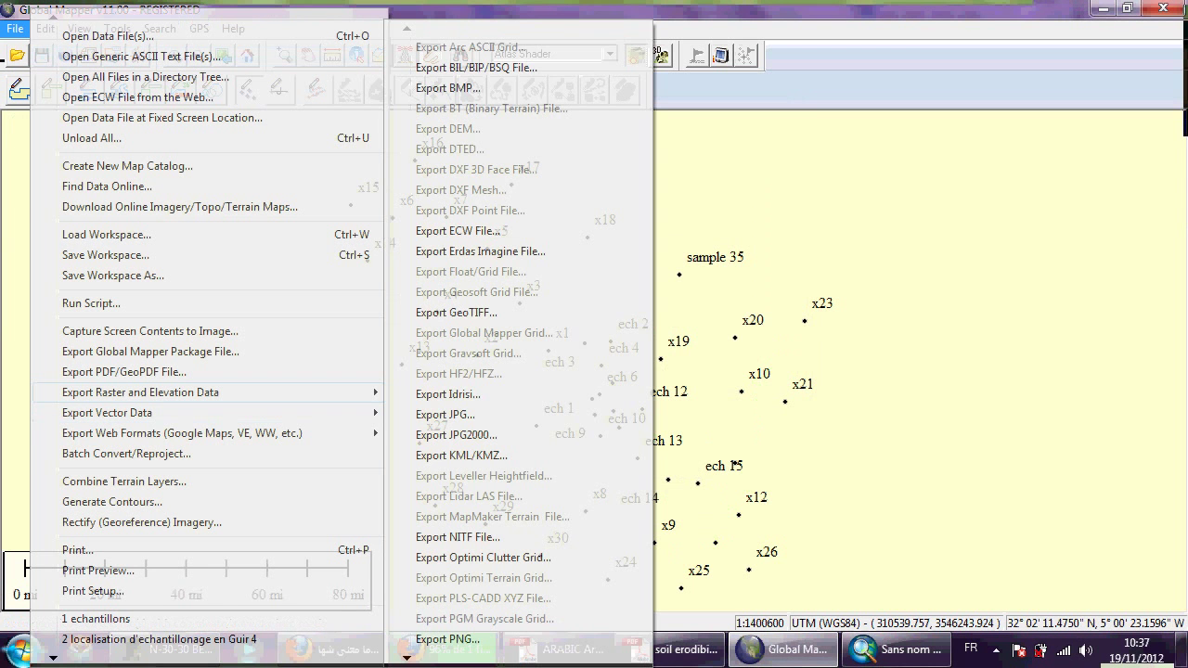
mouse_move(219, 412)
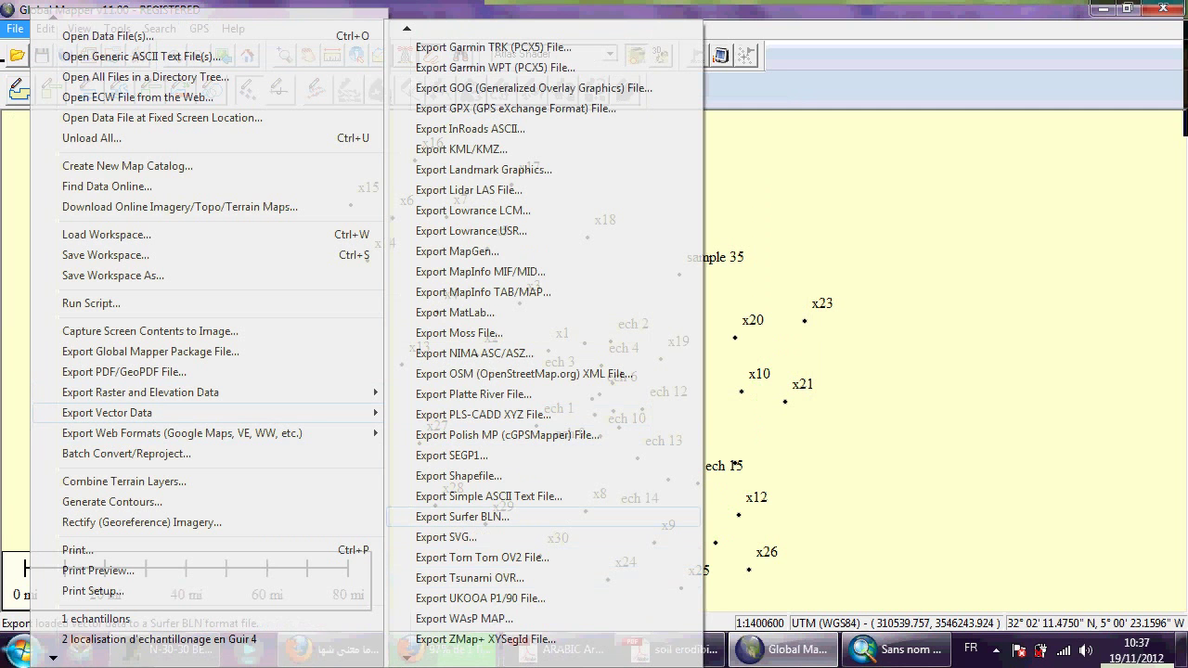
left_click(459, 475)
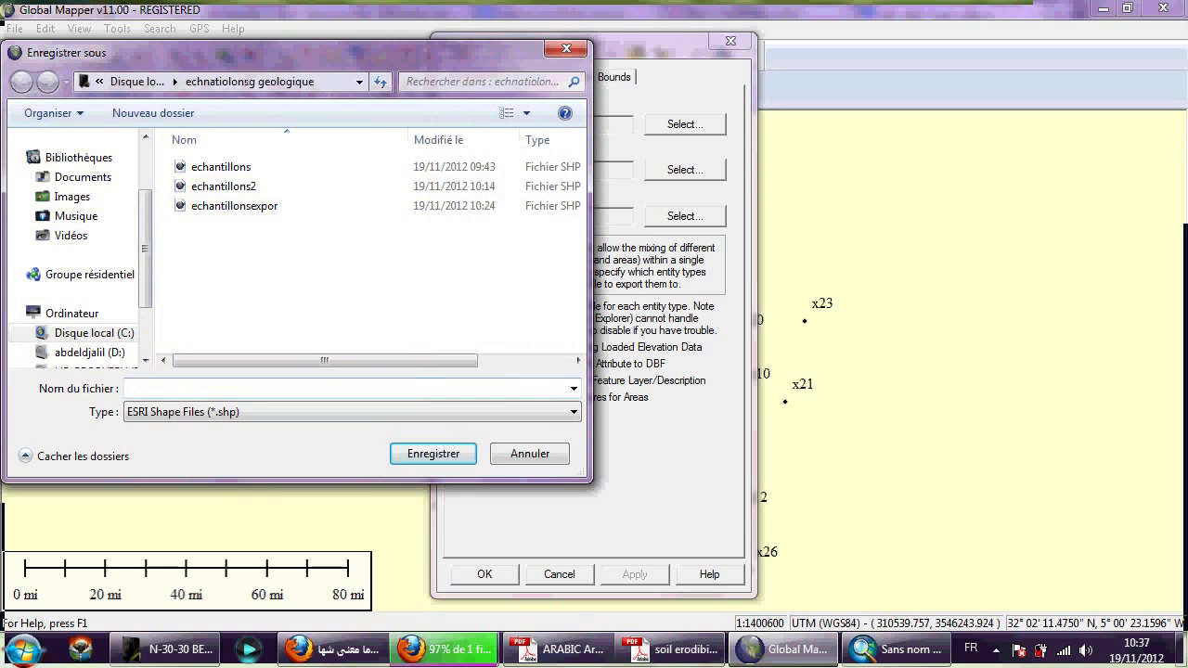
type("sa")
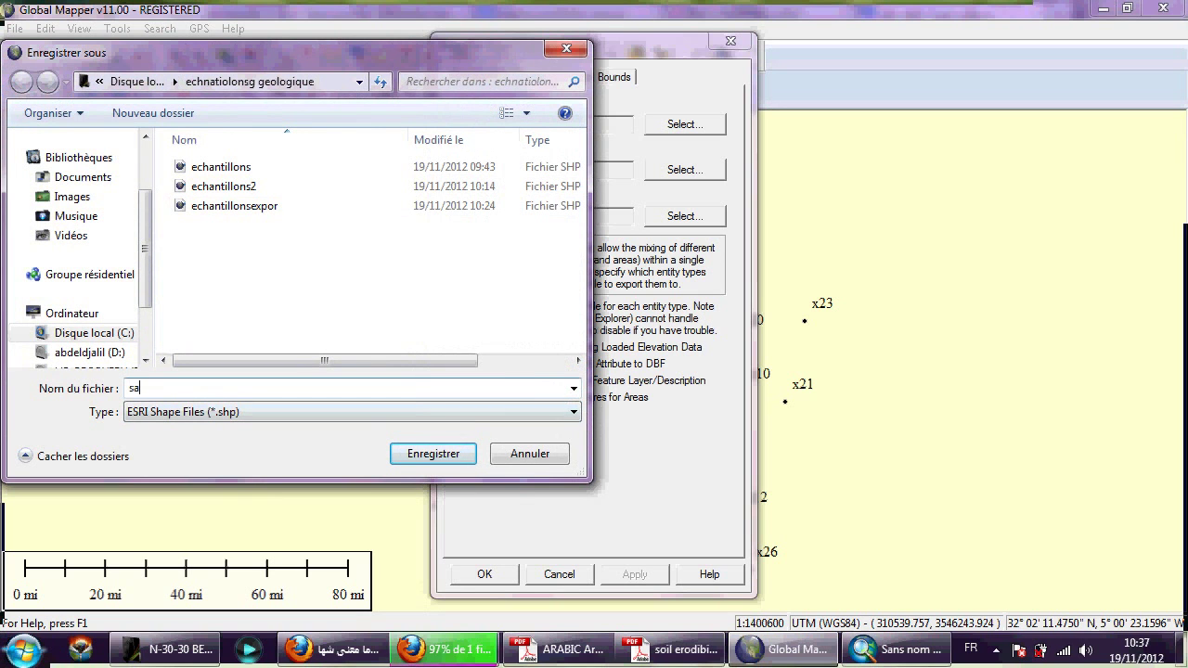
type("mple")
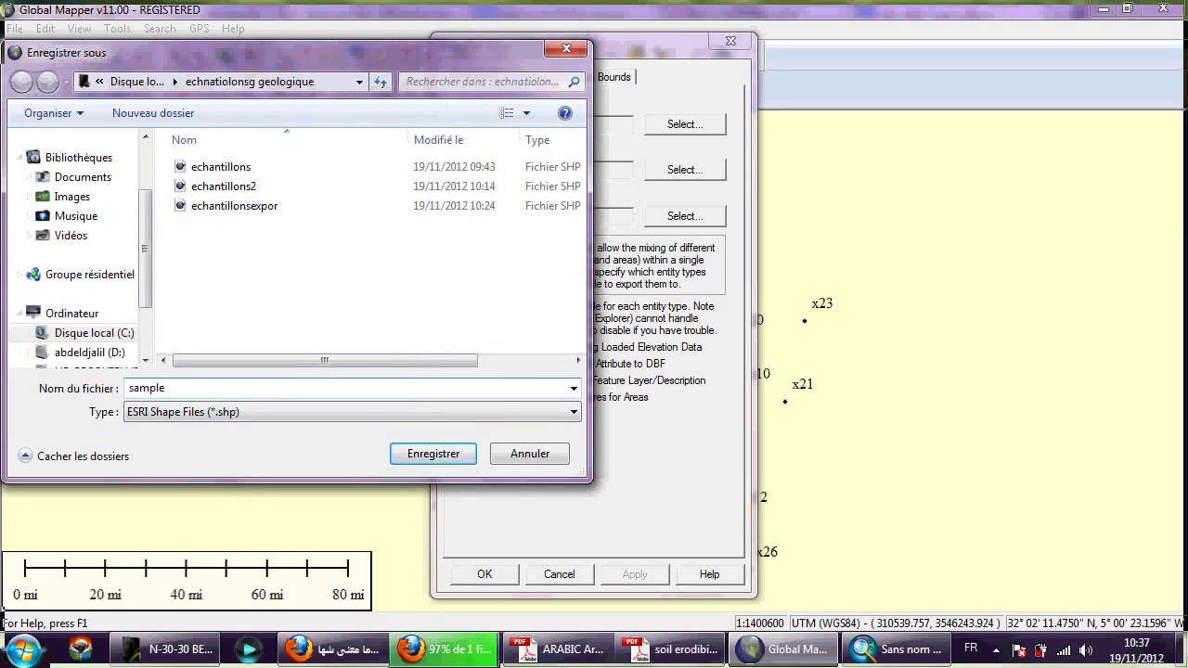
key("Return")
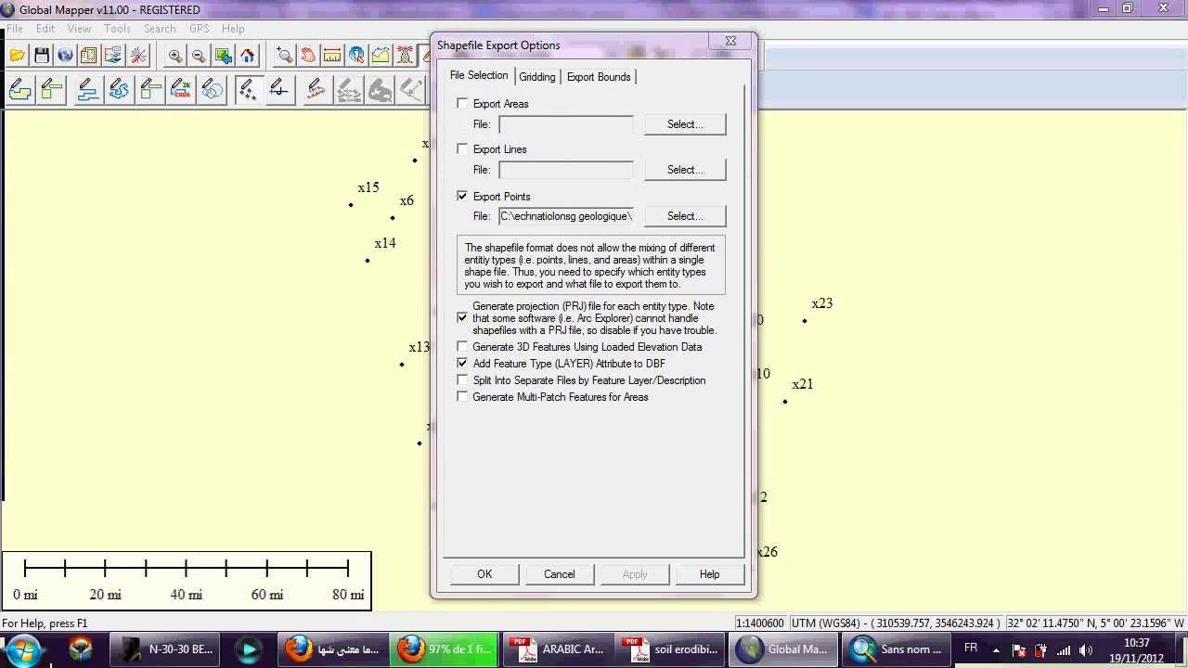
Draw an export bounds box about 289 km wide and 262 km high around the sample points, and abandon the export
left_click(598, 76)
left_click(660, 125)
left_click(661, 126)
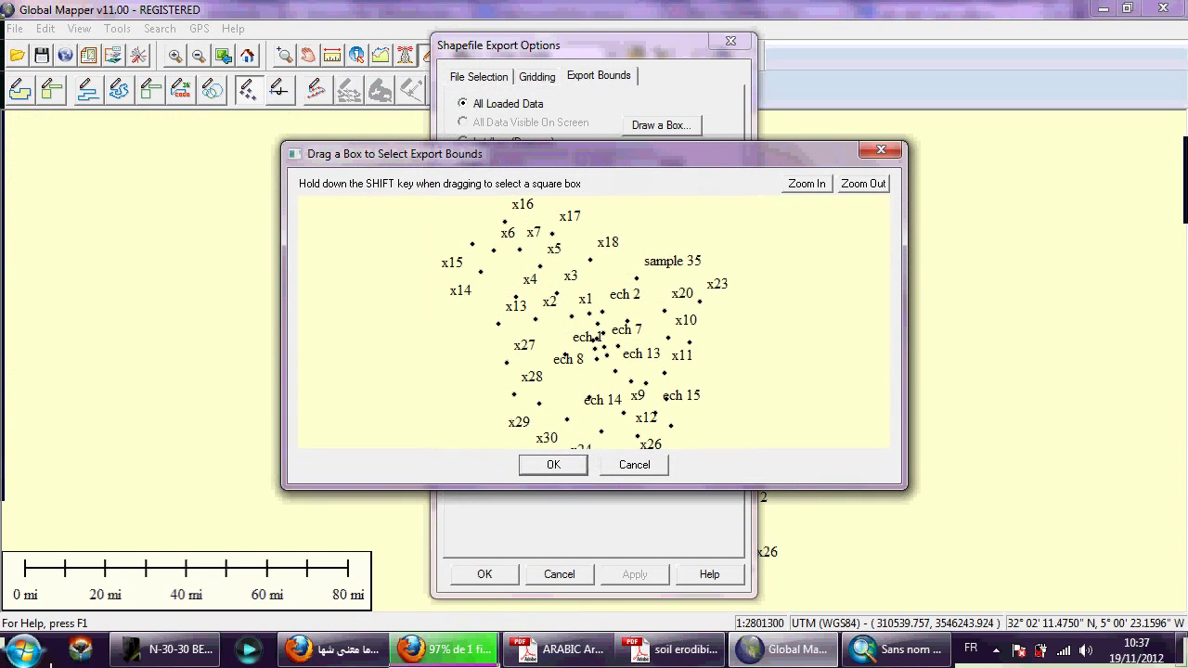
left_click(863, 183)
left_click_drag(501, 246, 682, 409)
left_click(554, 464)
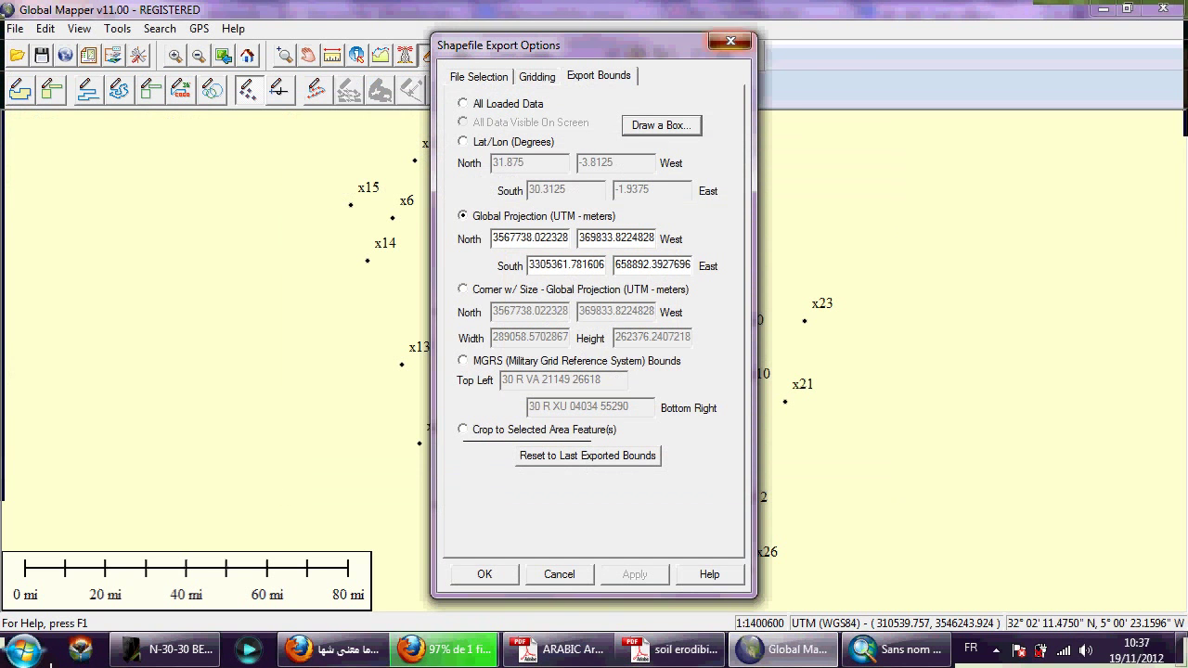
left_click(730, 41)
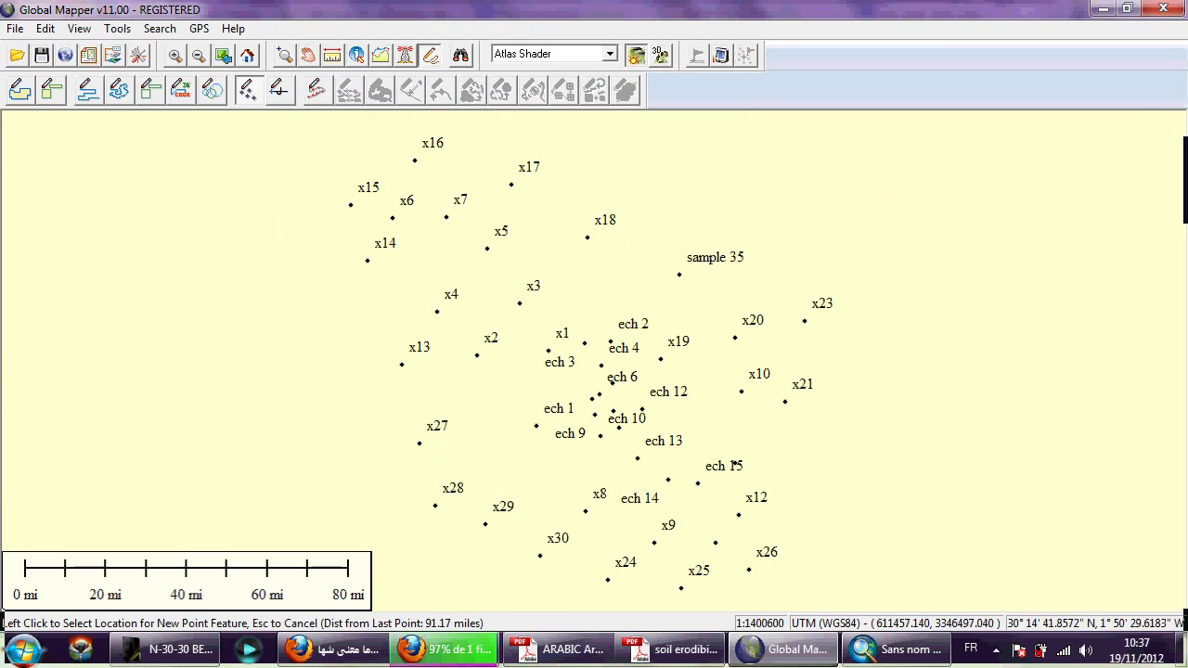
Switch to ArcMap, add echantillons.shp from the echnatiolonsg geologique folder, and remove the older duplicate echantillons layer
left_click(895, 650)
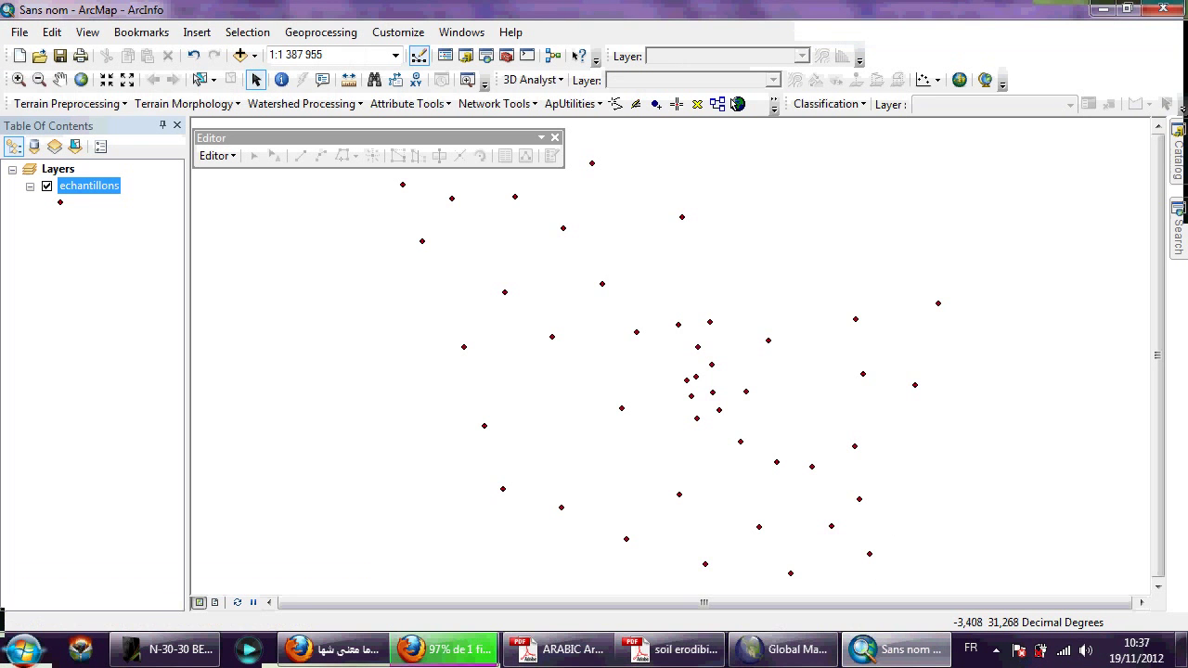
scroll(563, 360, "up", 1)
scroll(575, 383, "down", 1)
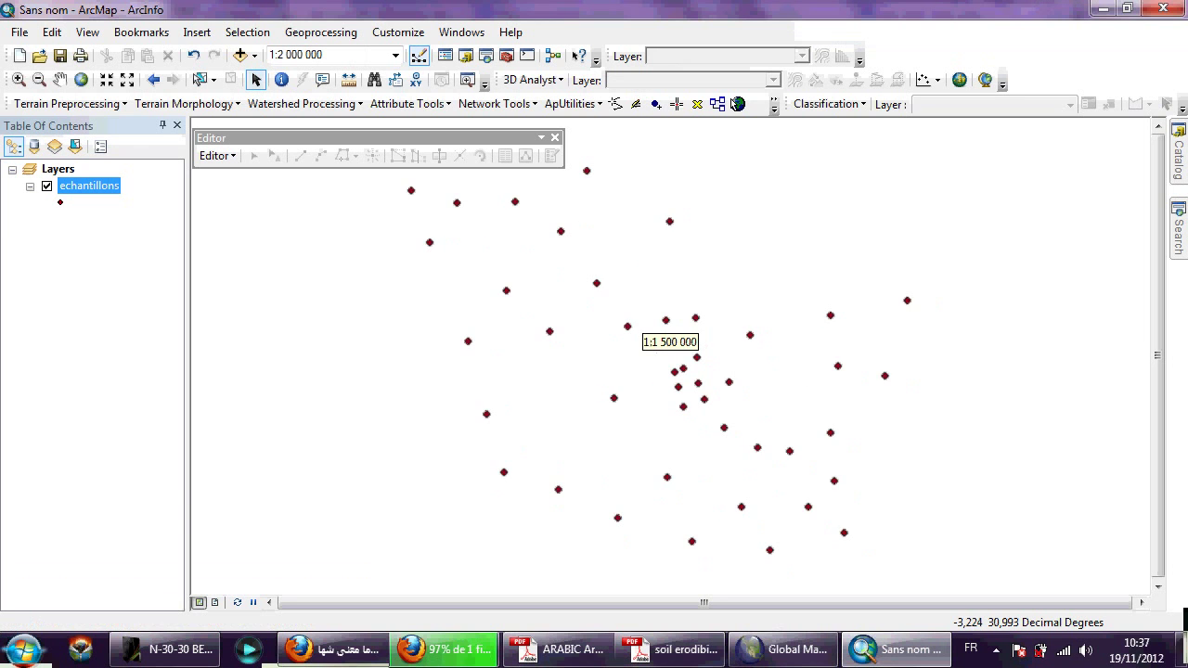
scroll(670, 342, "up", 1)
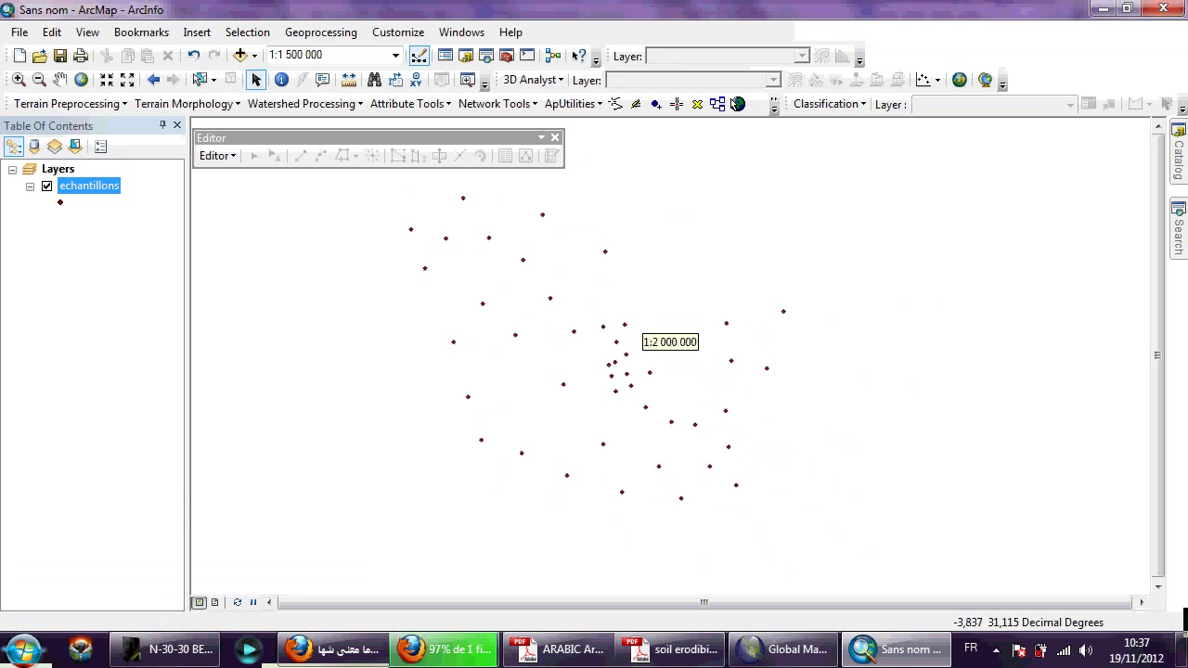
left_click(254, 56)
left_click(289, 77)
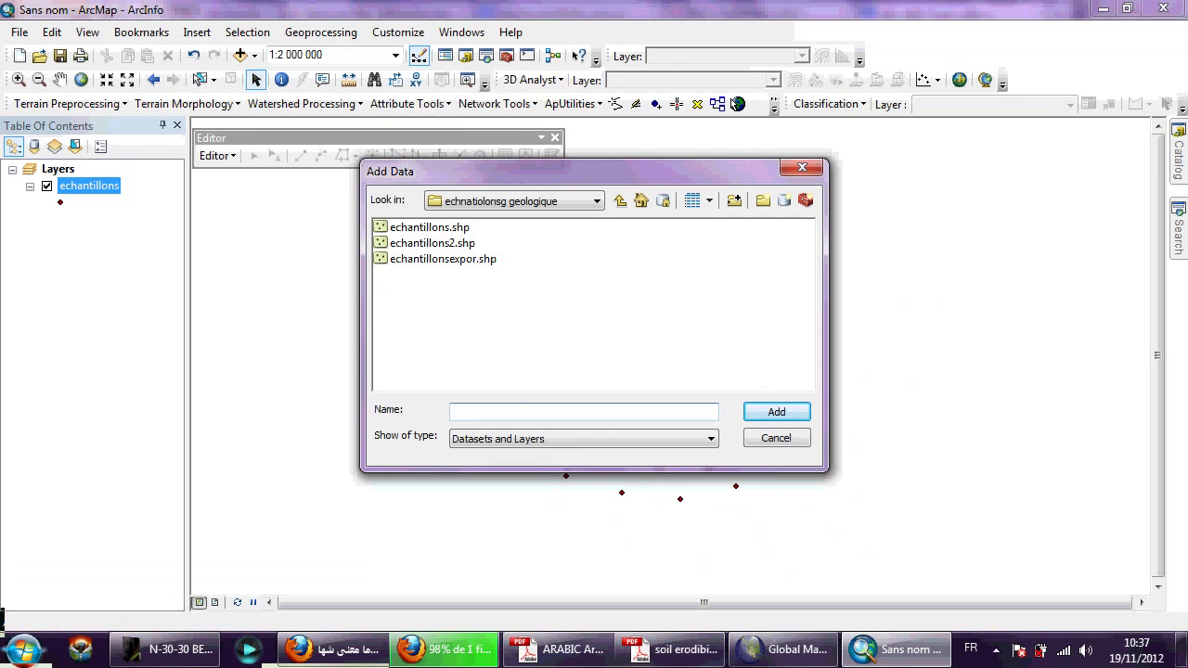
double_click(414, 227)
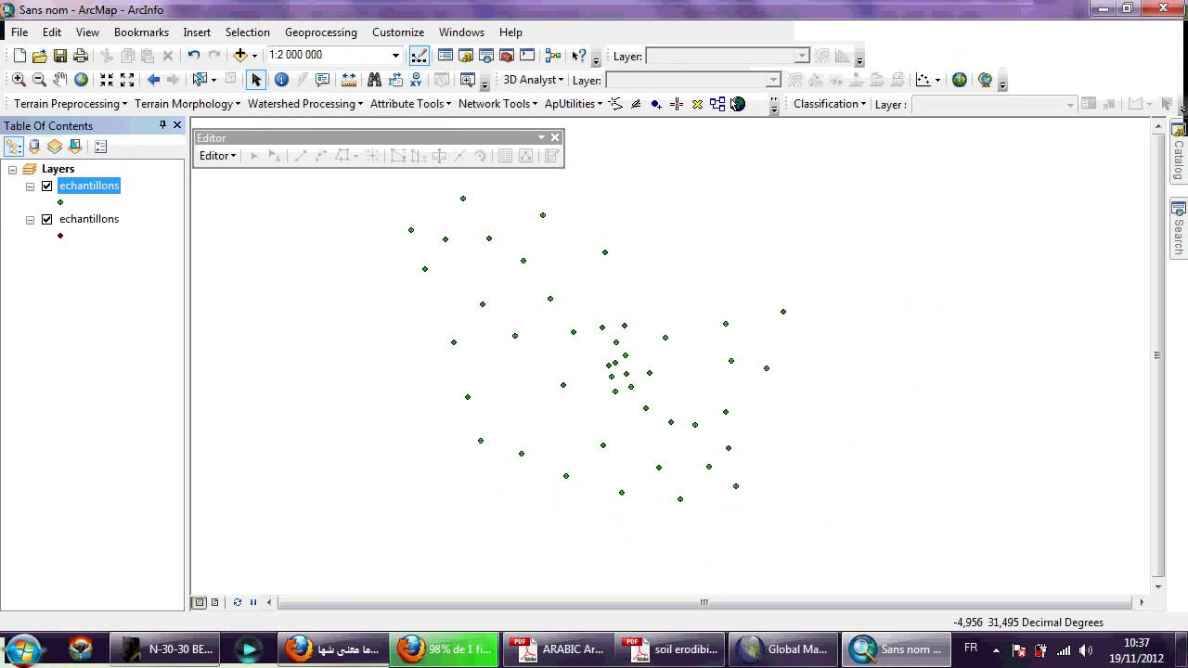
right_click(81, 219)
left_click(130, 252)
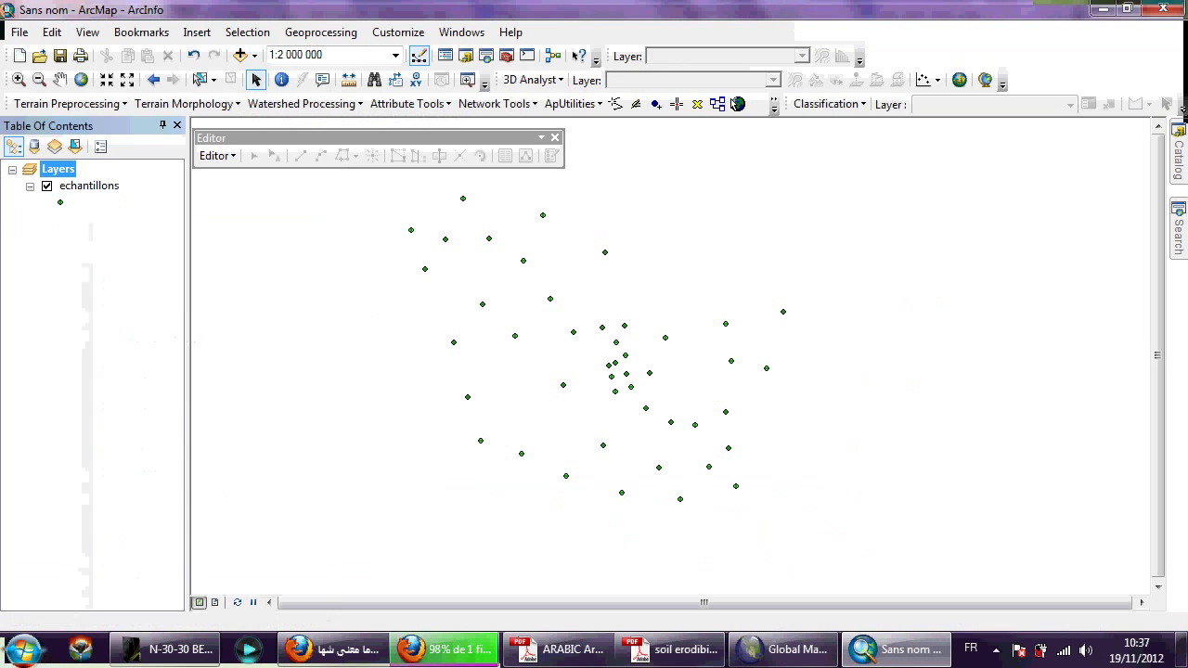
Open the attribute table of the echantillons layer
left_click(88, 186)
right_click(89, 186)
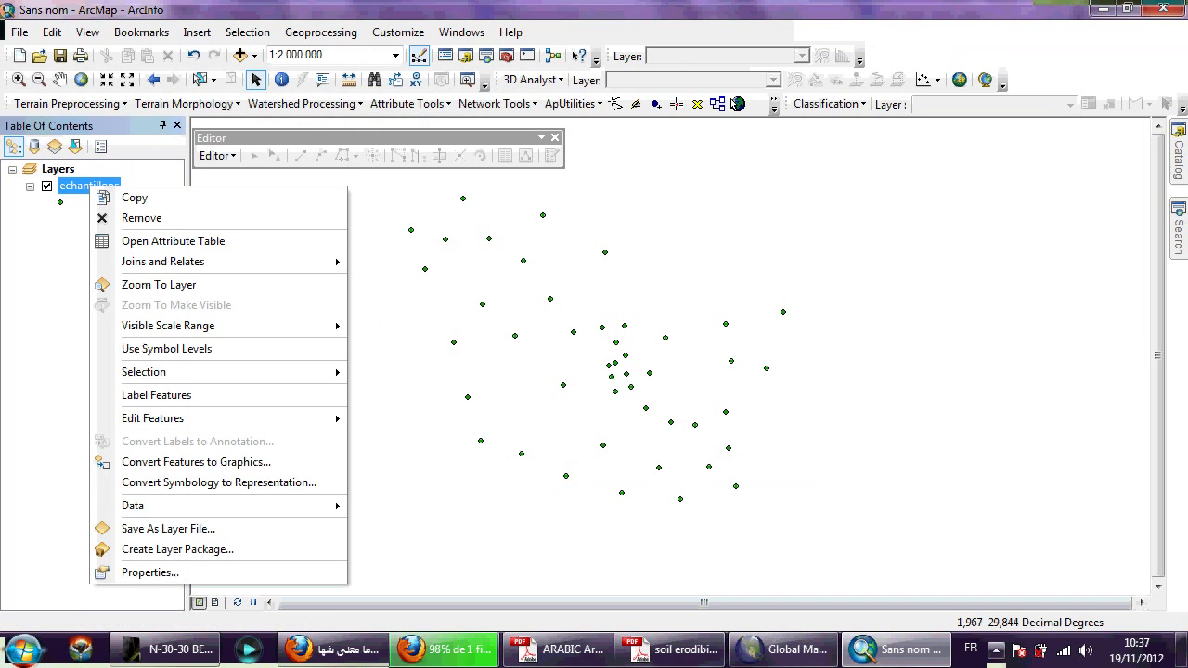
left_click(994, 648)
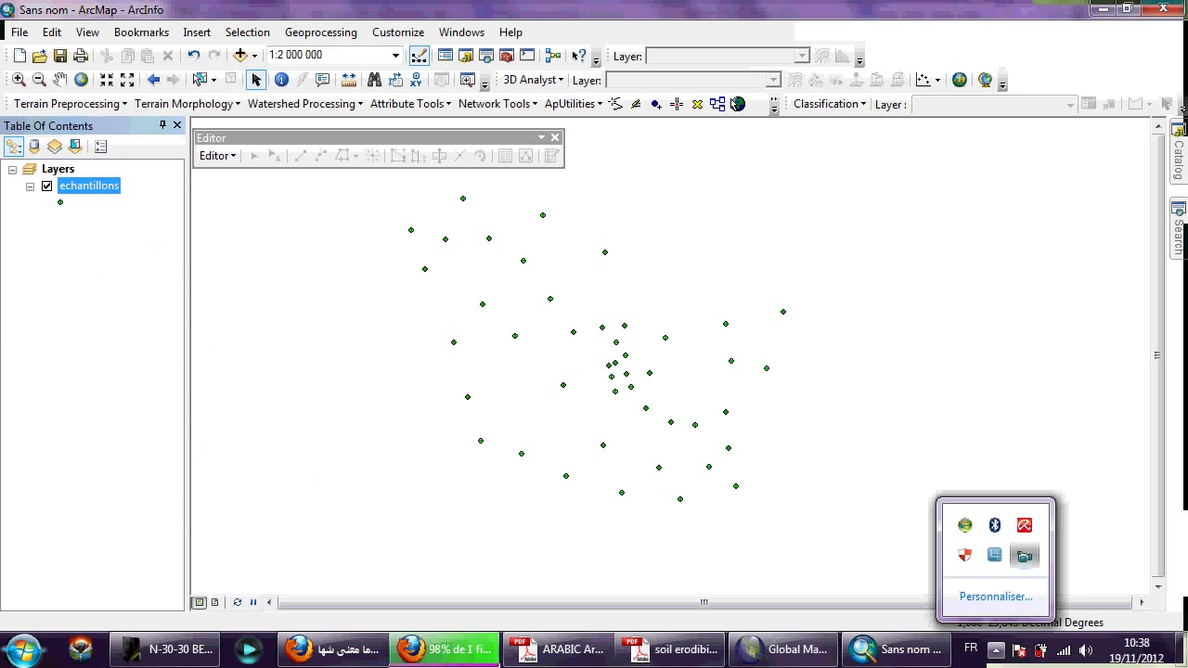
left_click(89, 185)
right_click(93, 186)
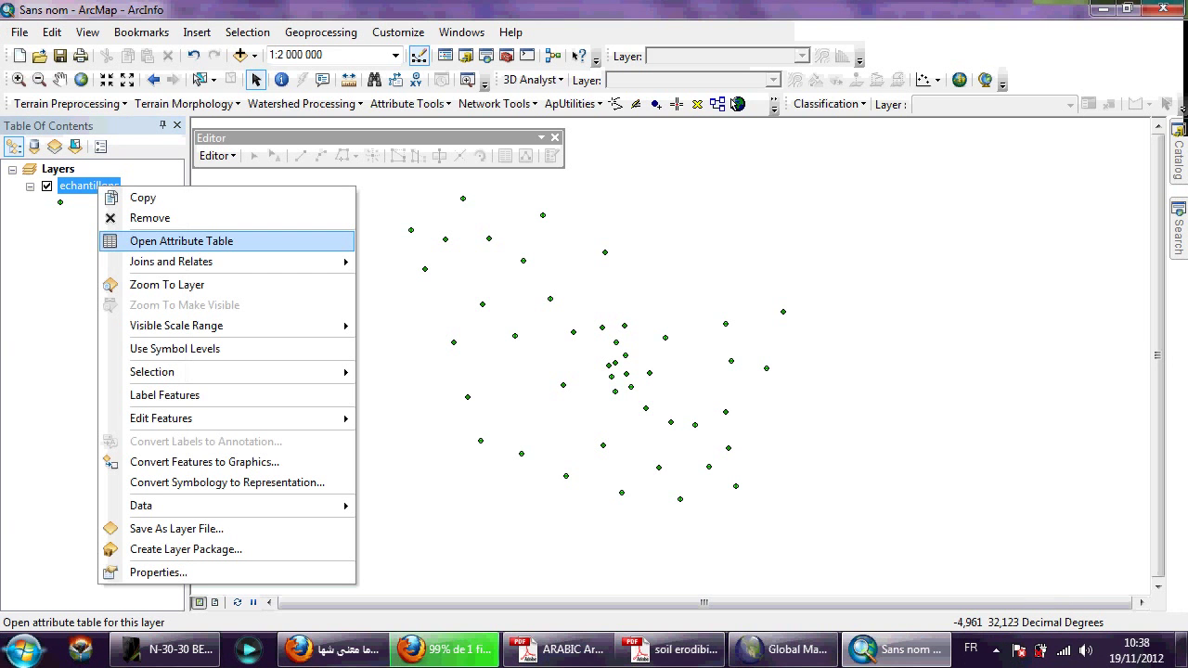
left_click(181, 241)
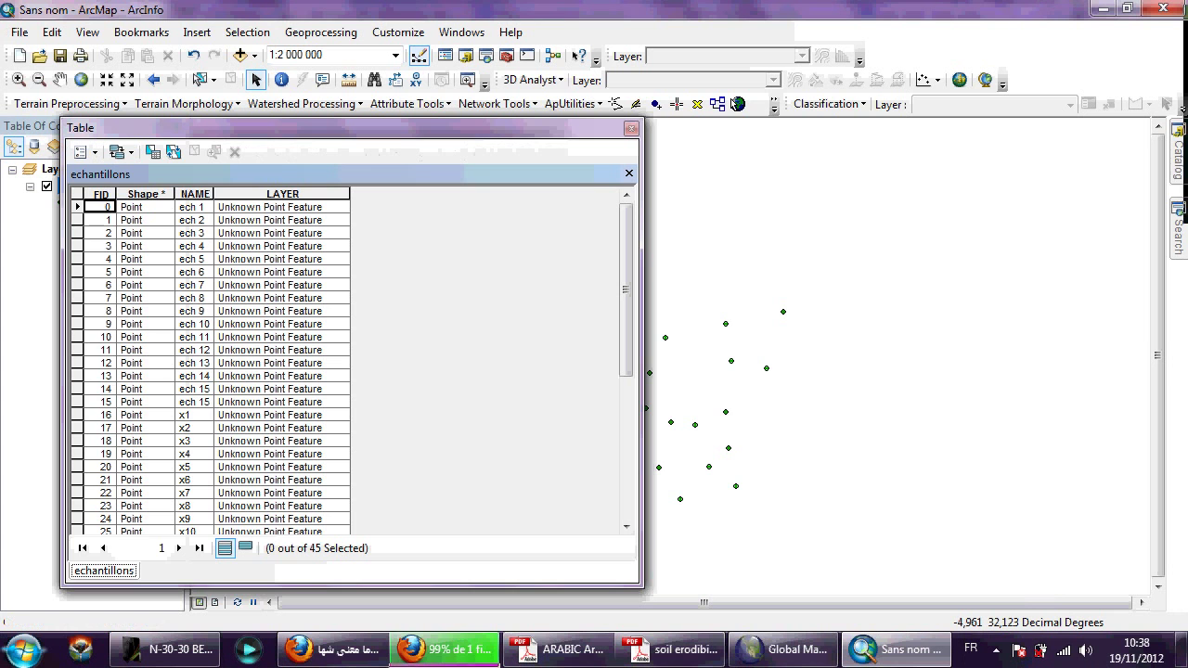
Add a Double field named "k factor" to the echantillons table and accept the automatic rename to "k_factor"
left_click(83, 151)
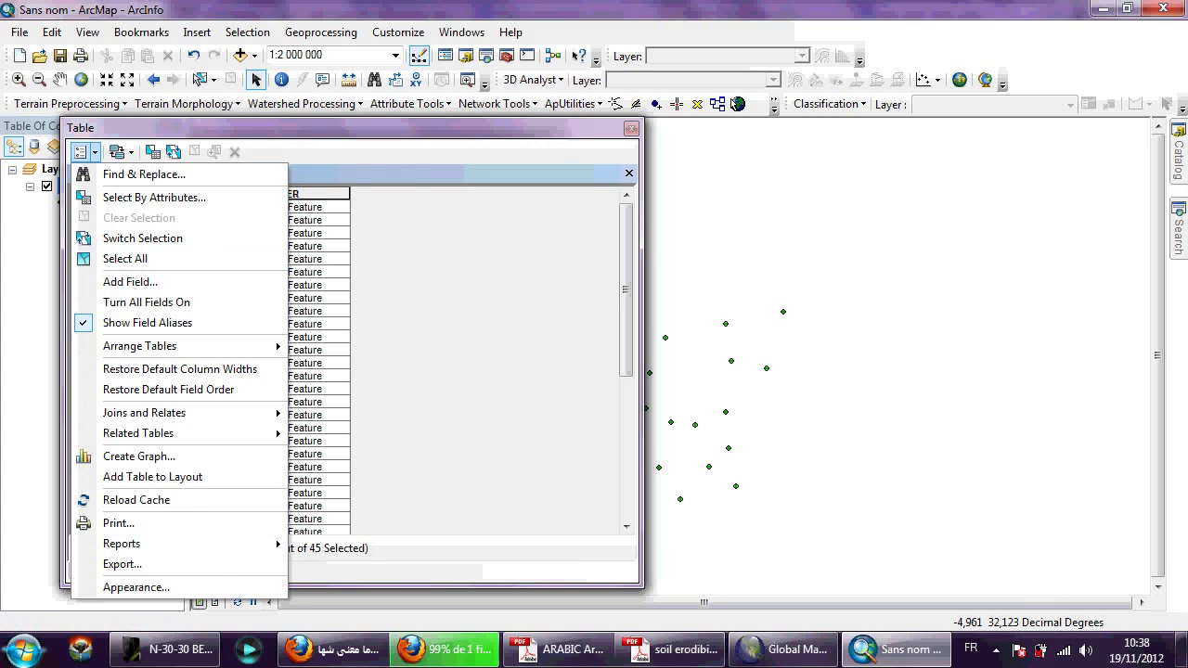
left_click(130, 281)
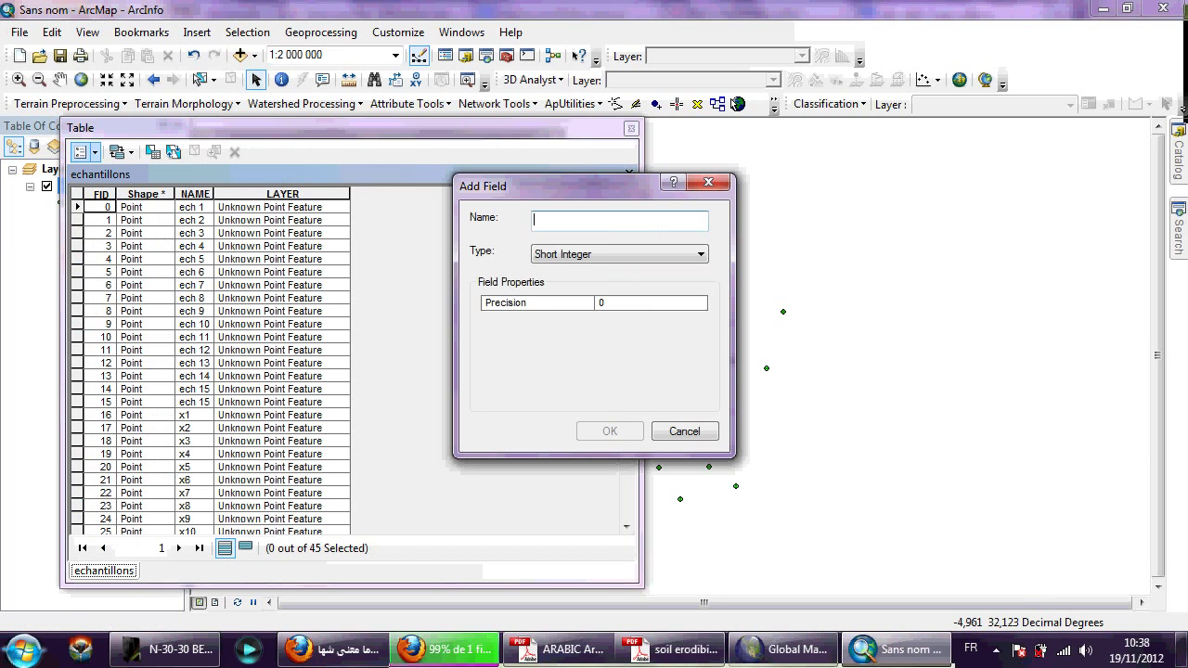
type("k fa")
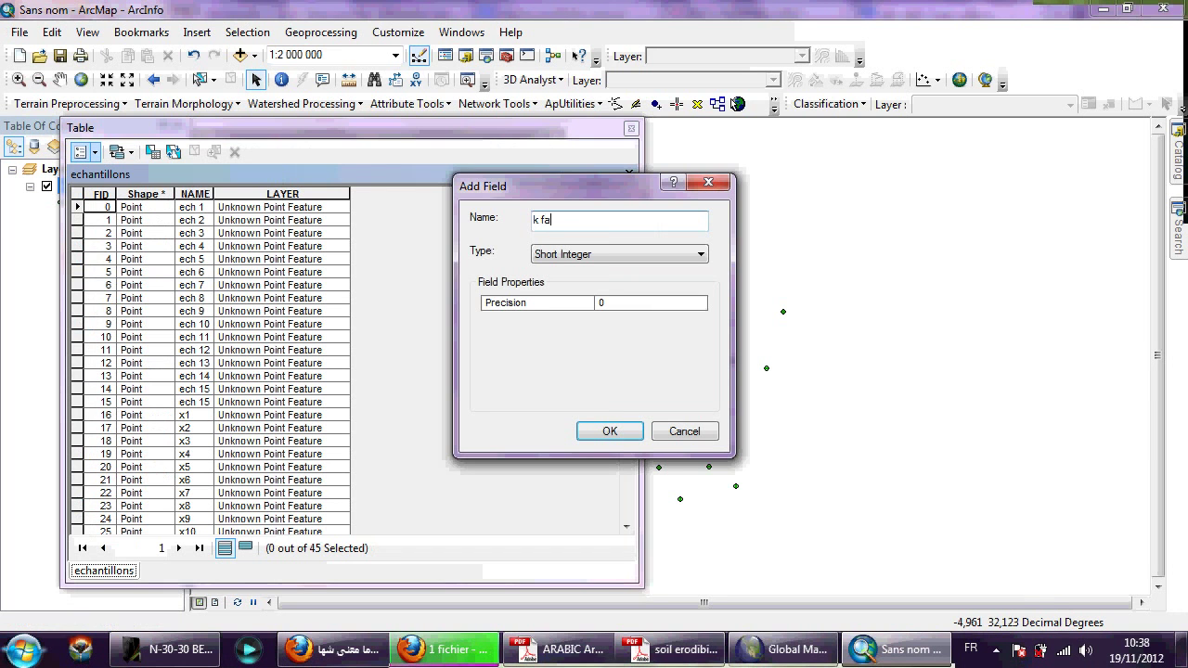
type("ctor")
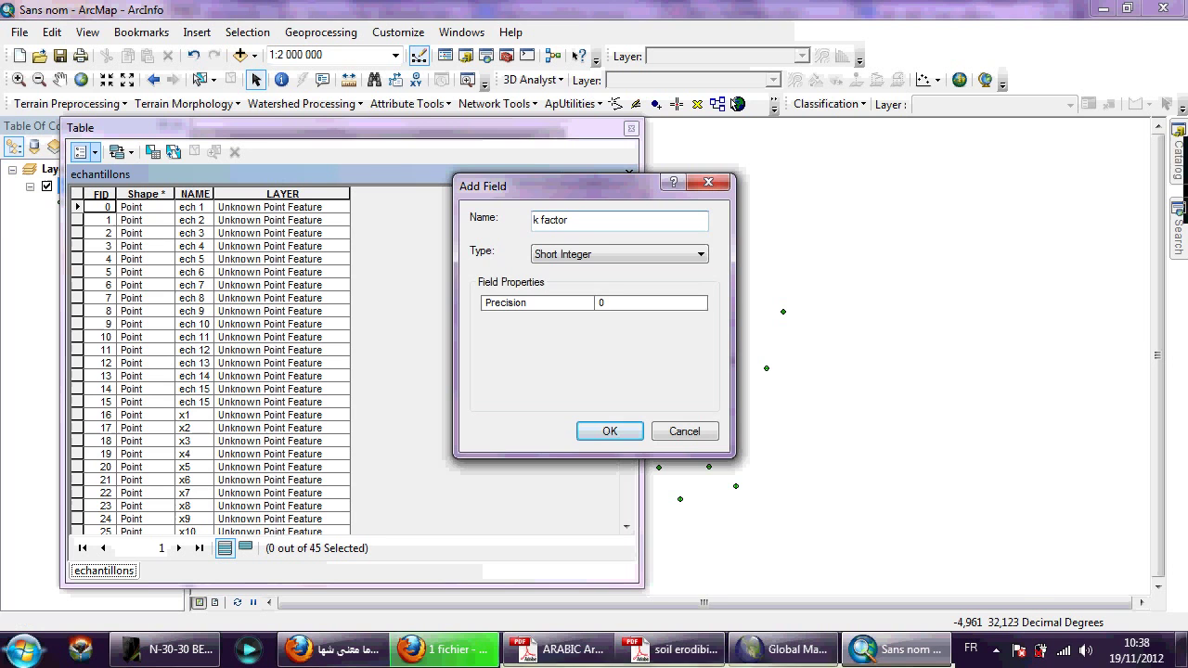
left_click(701, 254)
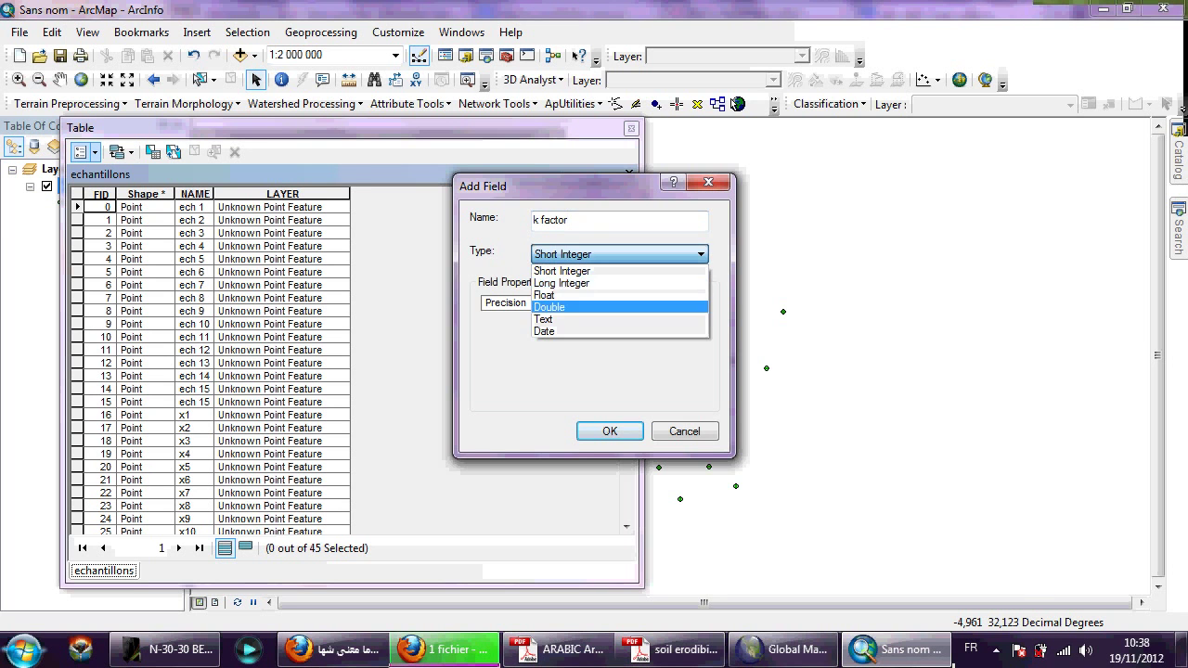
left_click(619, 307)
key("Return")
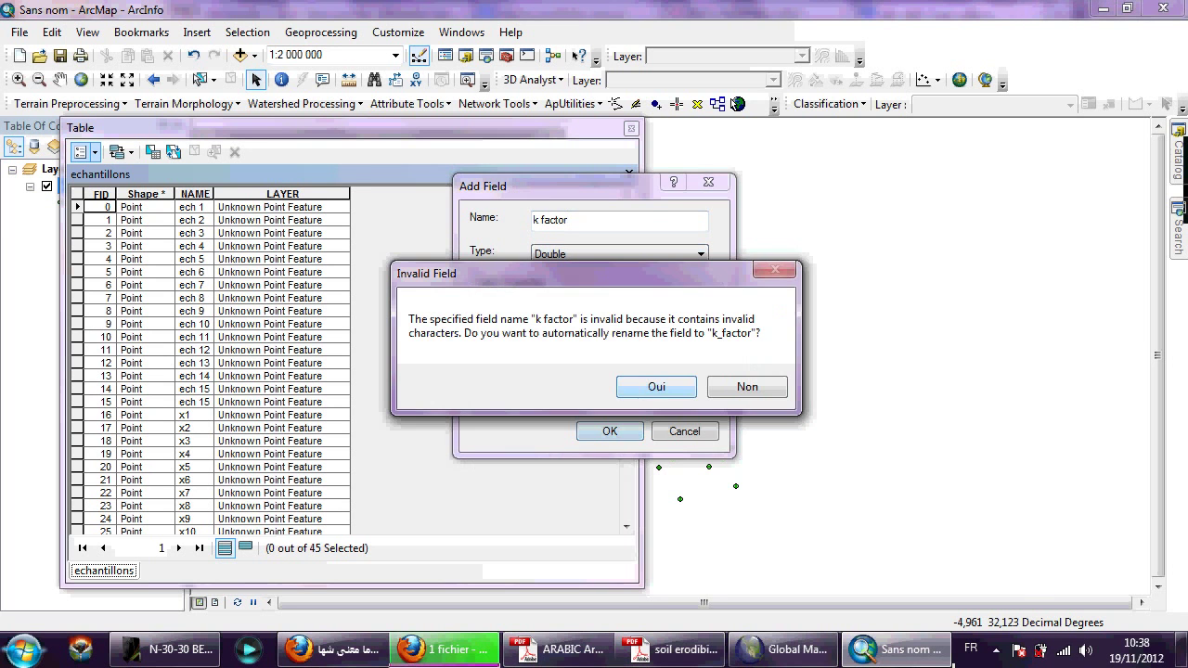
key("Return")
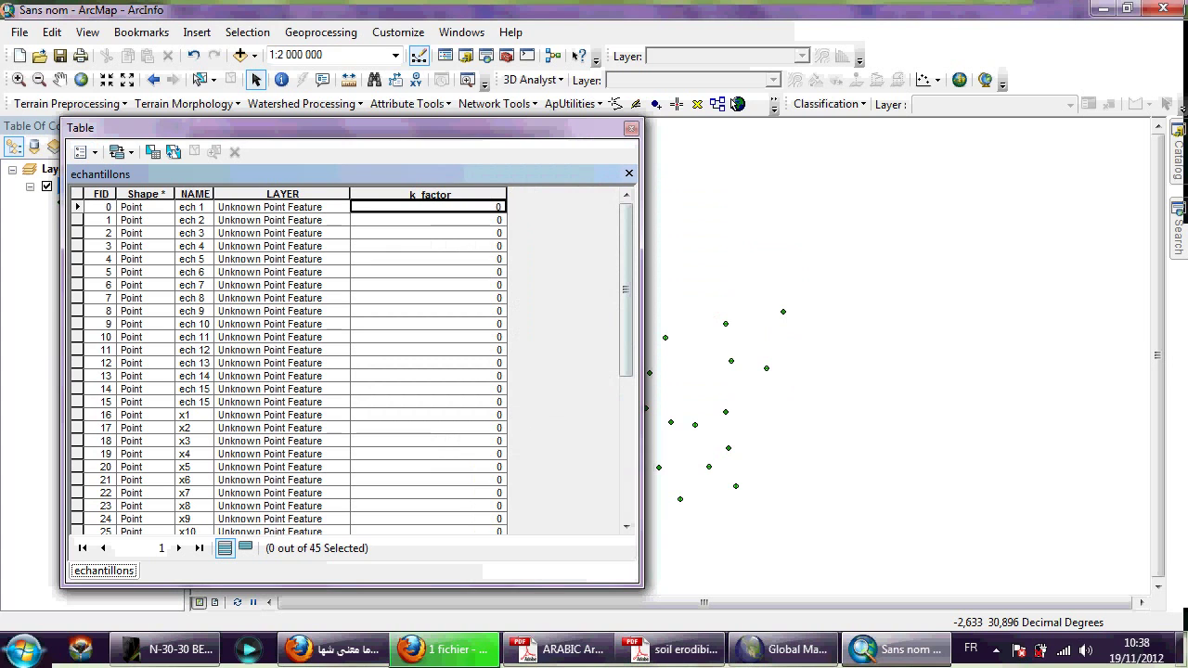
right_click(443, 210)
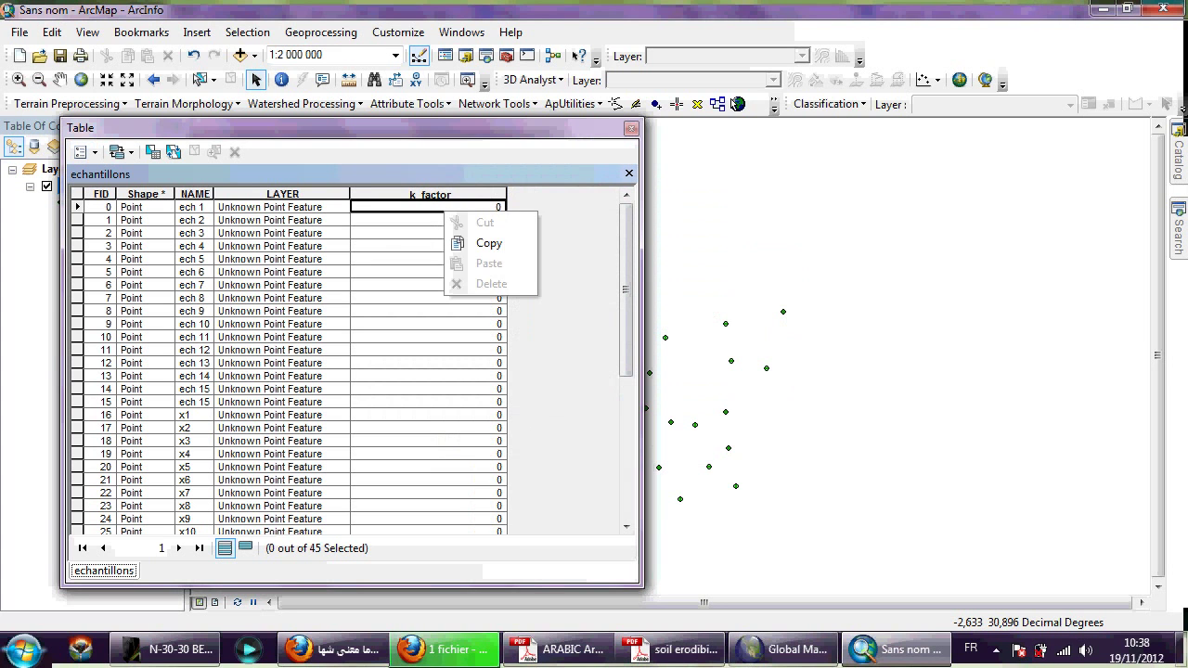
left_click(408, 233)
left_click(428, 207)
left_click(428, 310)
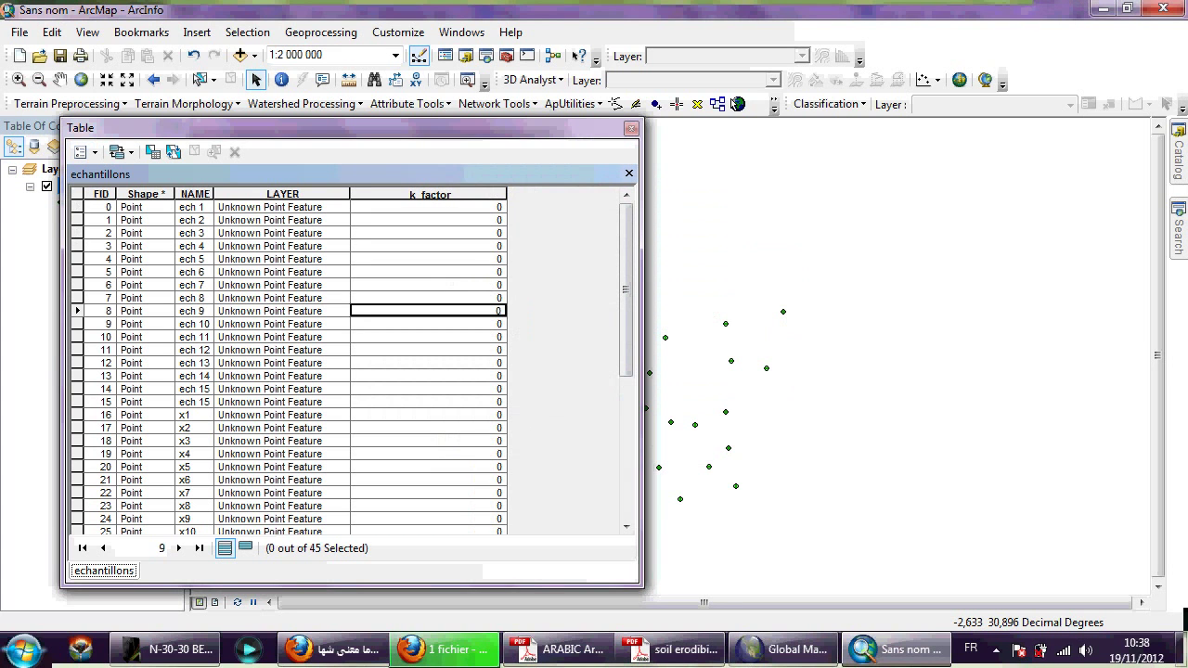
left_click(426, 246)
left_click(427, 220)
left_click(428, 272)
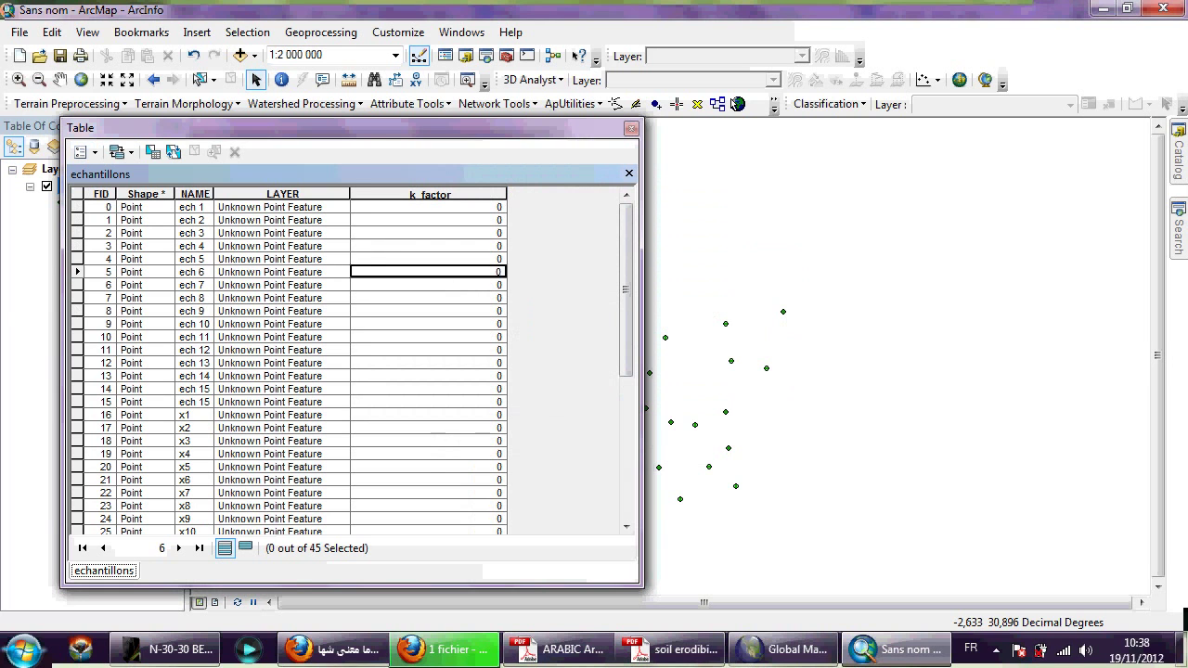
left_click(427, 350)
left_click(428, 272)
left_click(428, 233)
left_click(427, 376)
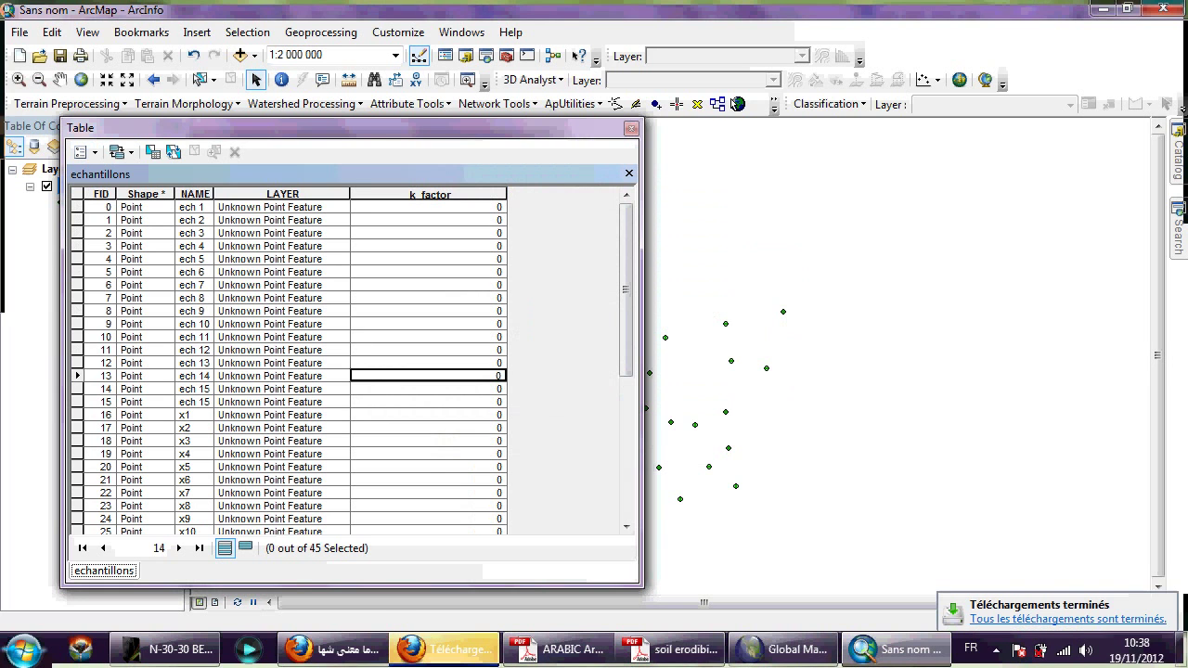
Close the attribute table, start an edit session, and reopen the echantillons layer's attribute table
key("alt+F4")
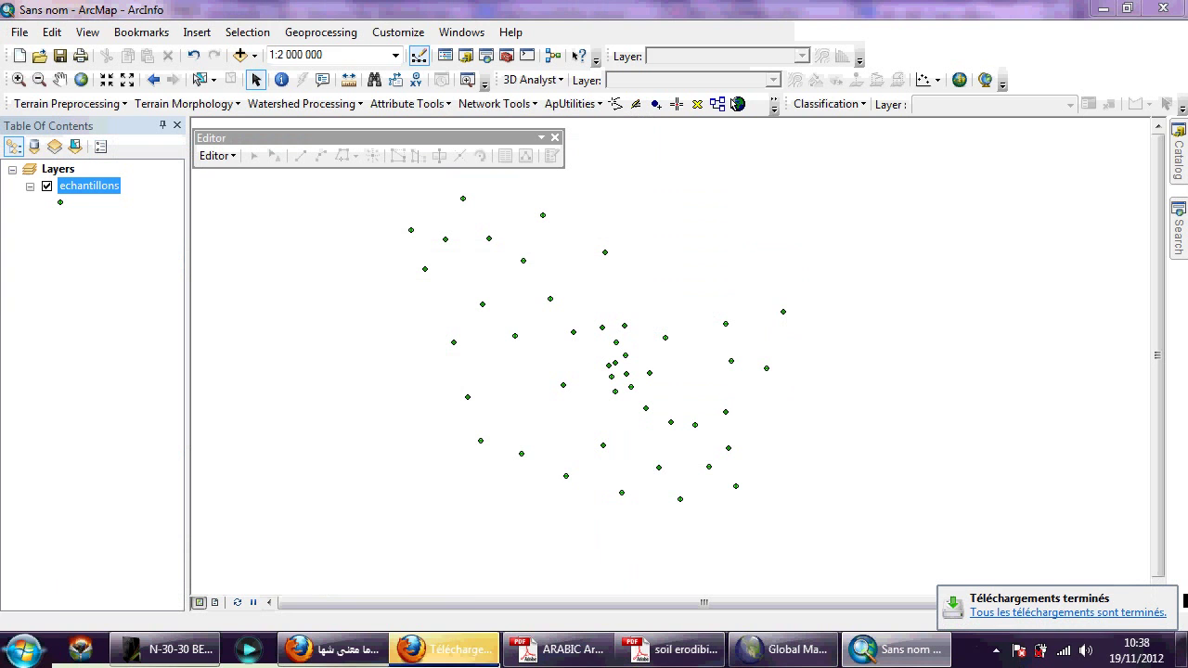
left_click(216, 156)
left_click(256, 175)
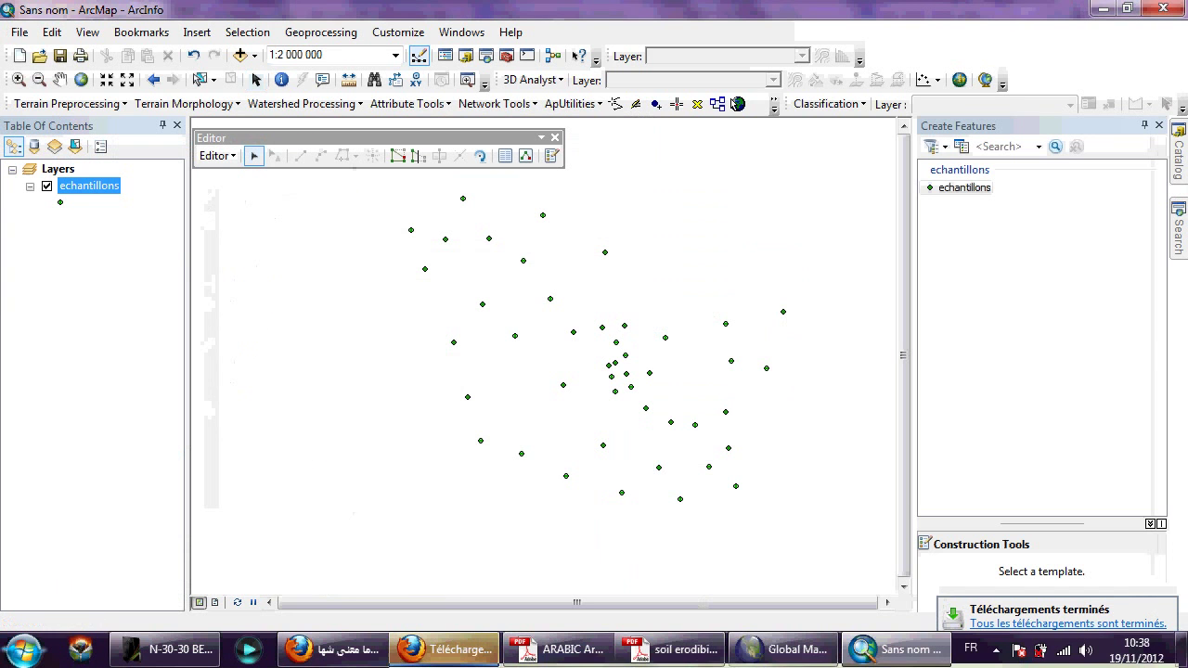
right_click(89, 186)
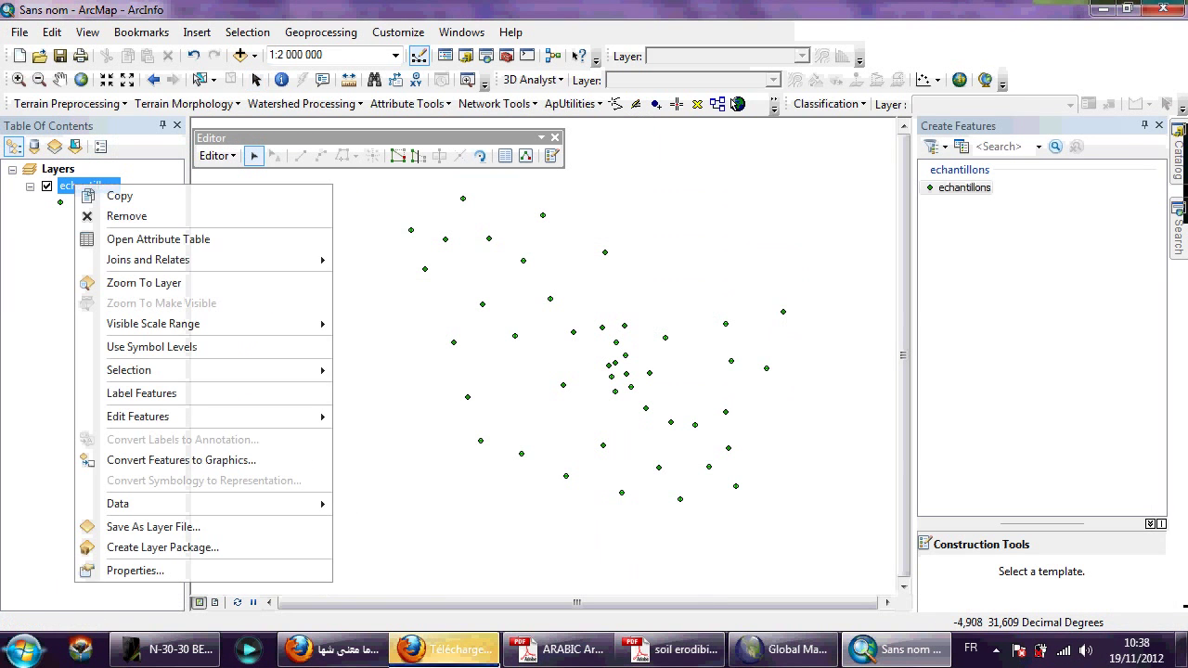
left_click(162, 236)
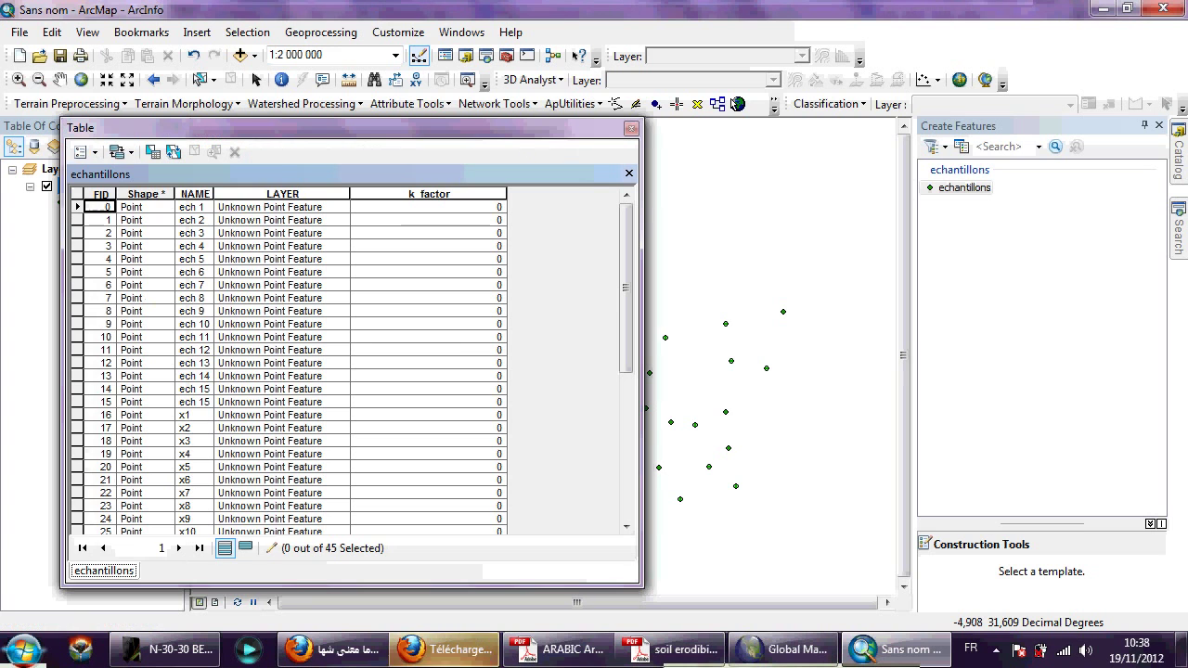
Look through the echantillons records and their k_factor cells, from ech 1 down to x30 and back
left_click(85, 152)
left_click(429, 207)
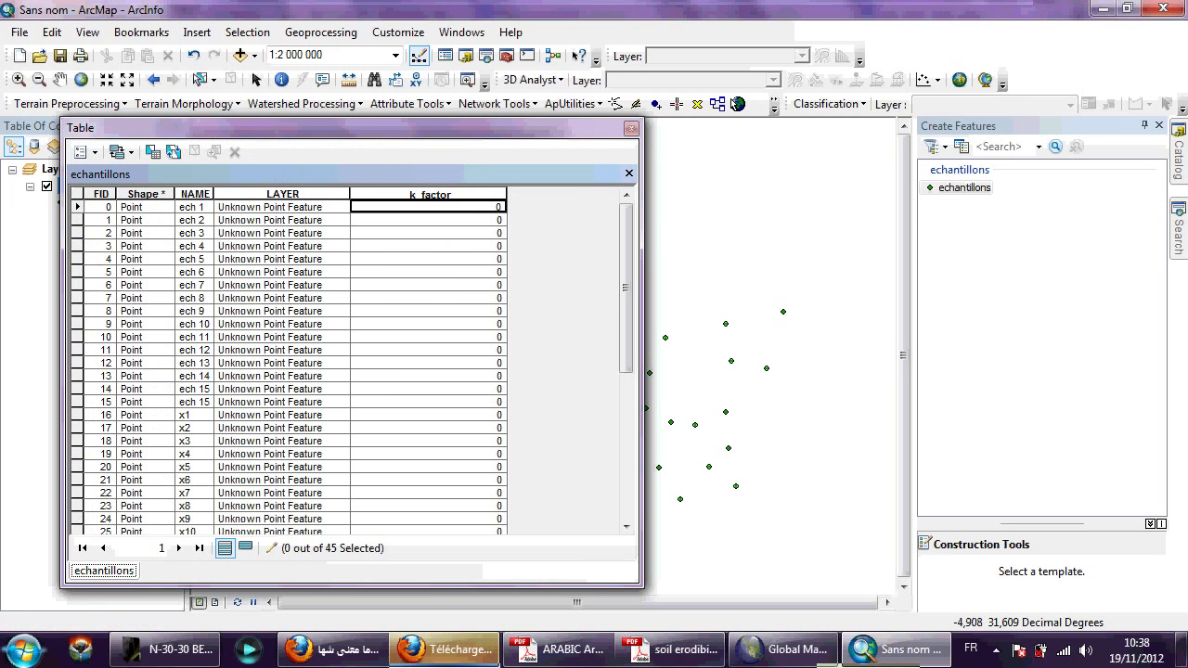
mouse_move(625, 288)
left_mouse_down()
mouse_move(625, 432)
mouse_move(625, 288)
left_mouse_up()
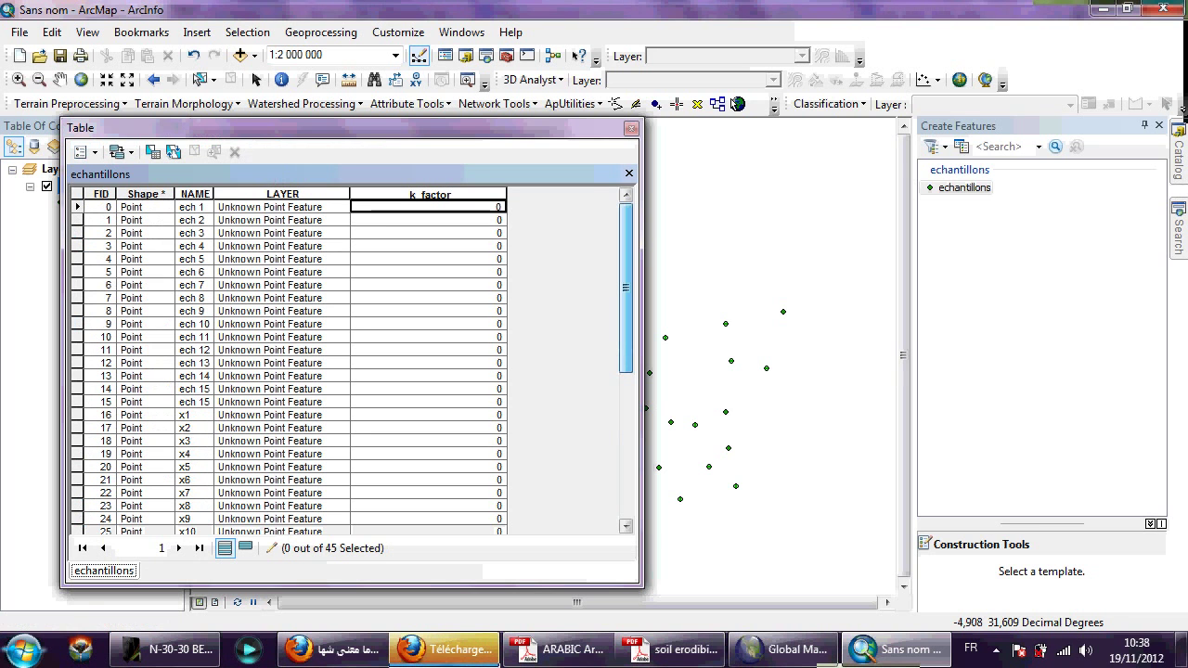
left_click(427, 207)
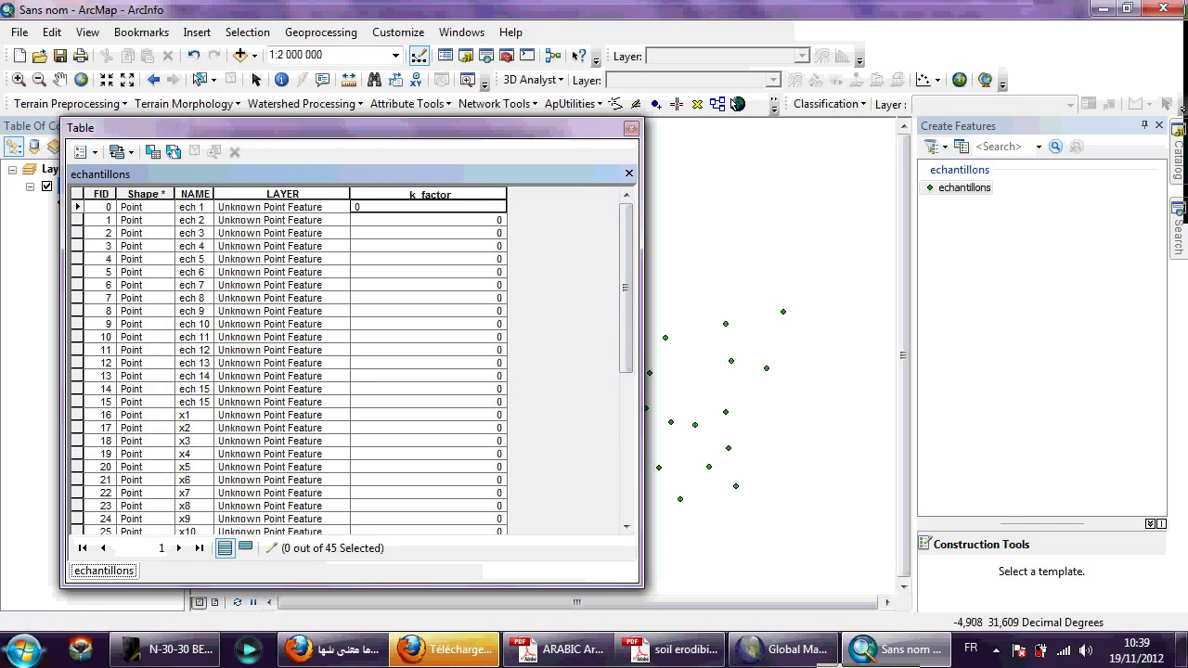
scroll(352, 362, "down", 7)
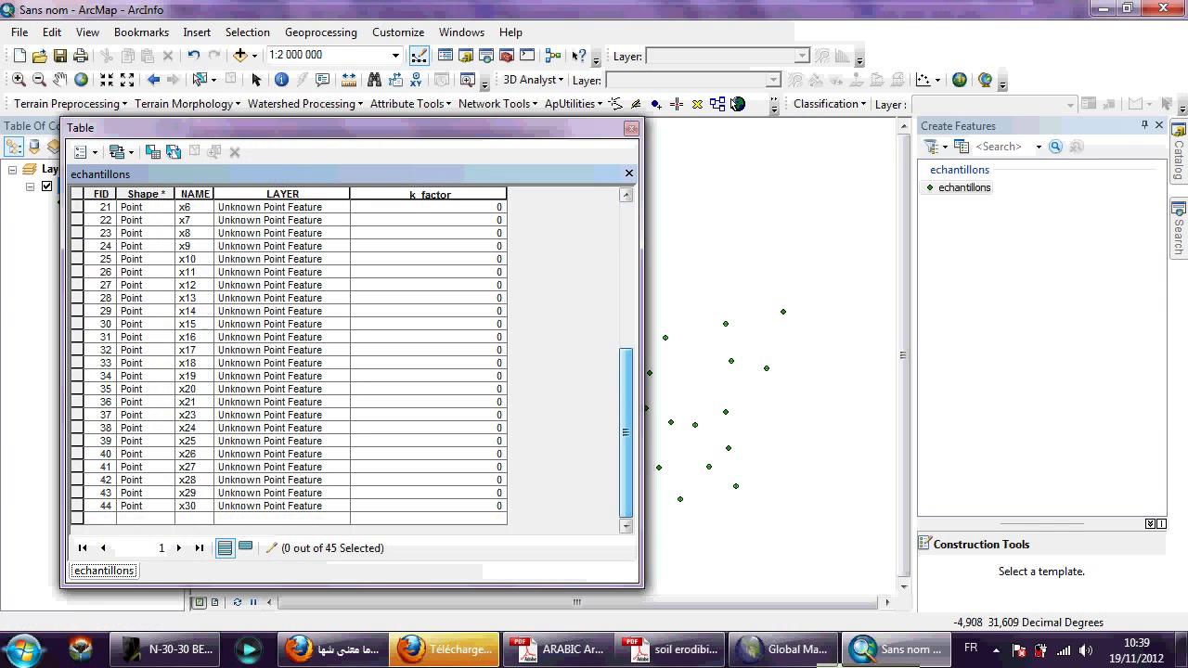
scroll(353, 362, "up", 7)
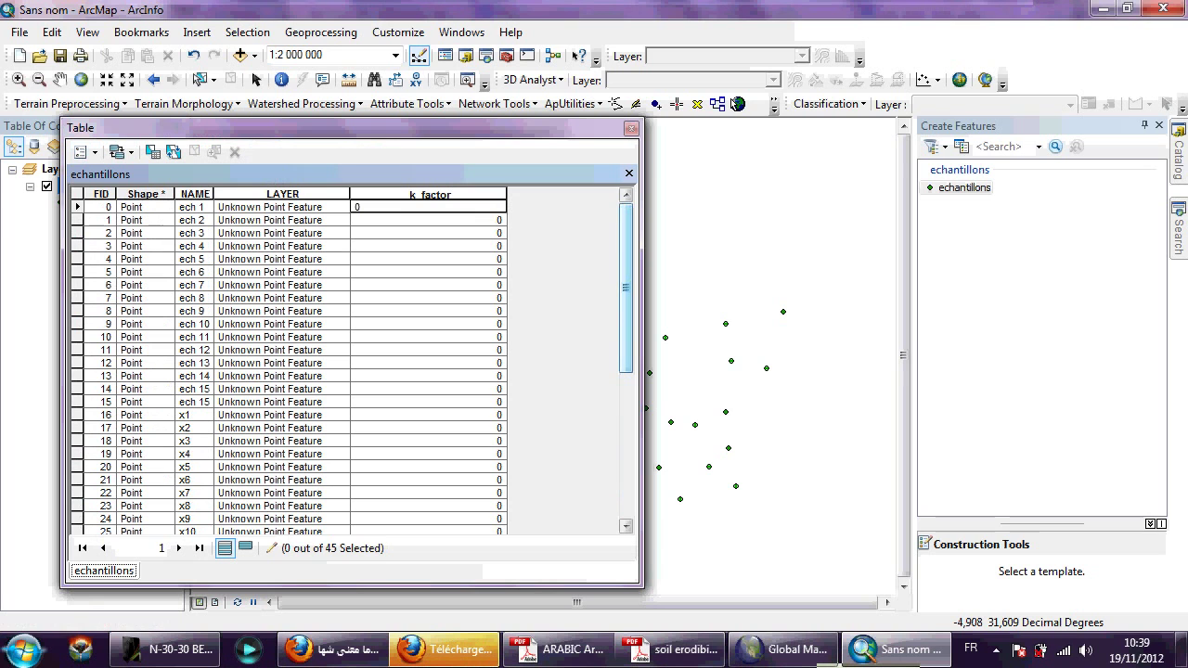
key("Return")
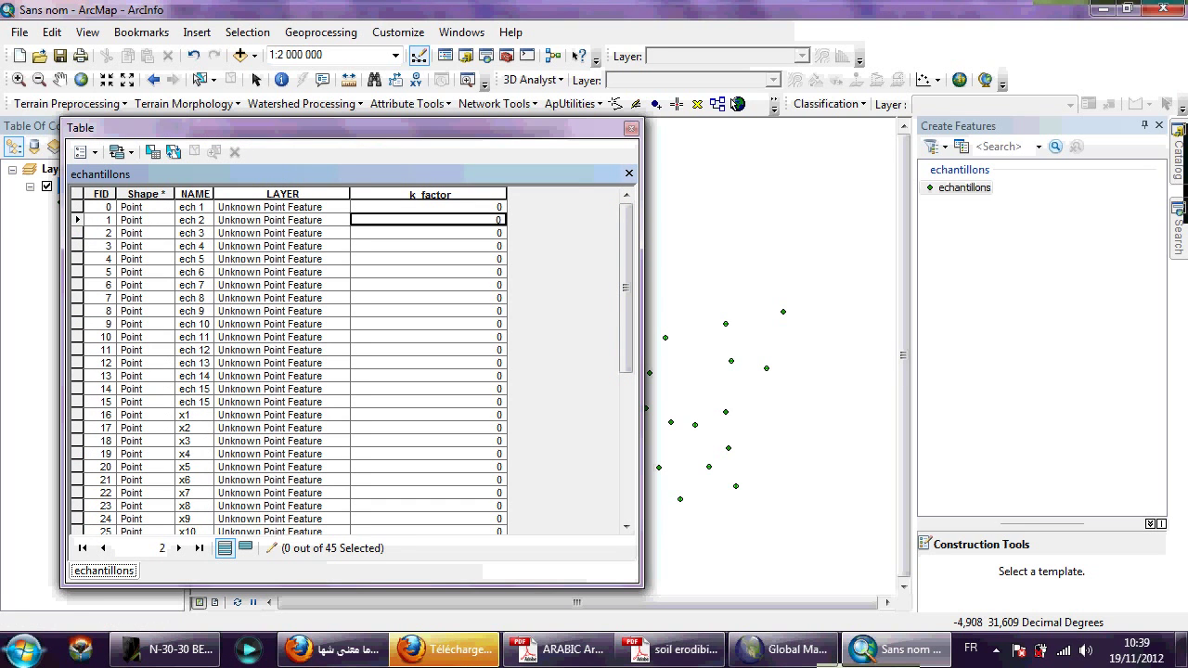
left_click(428, 206)
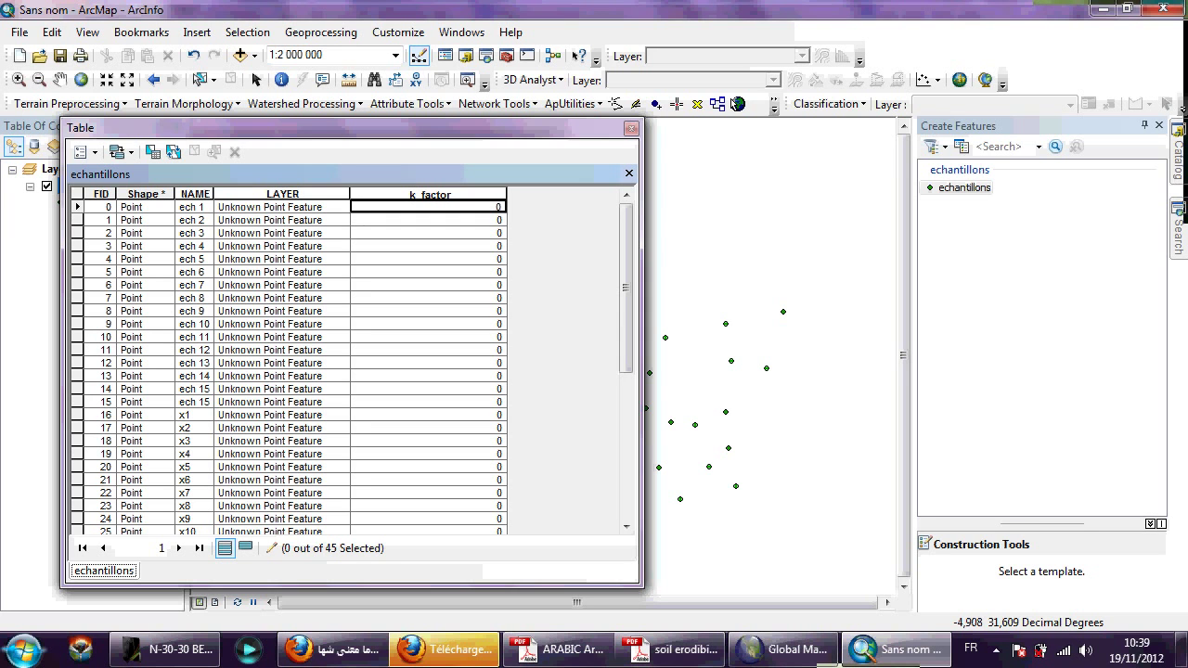
left_click(428, 220)
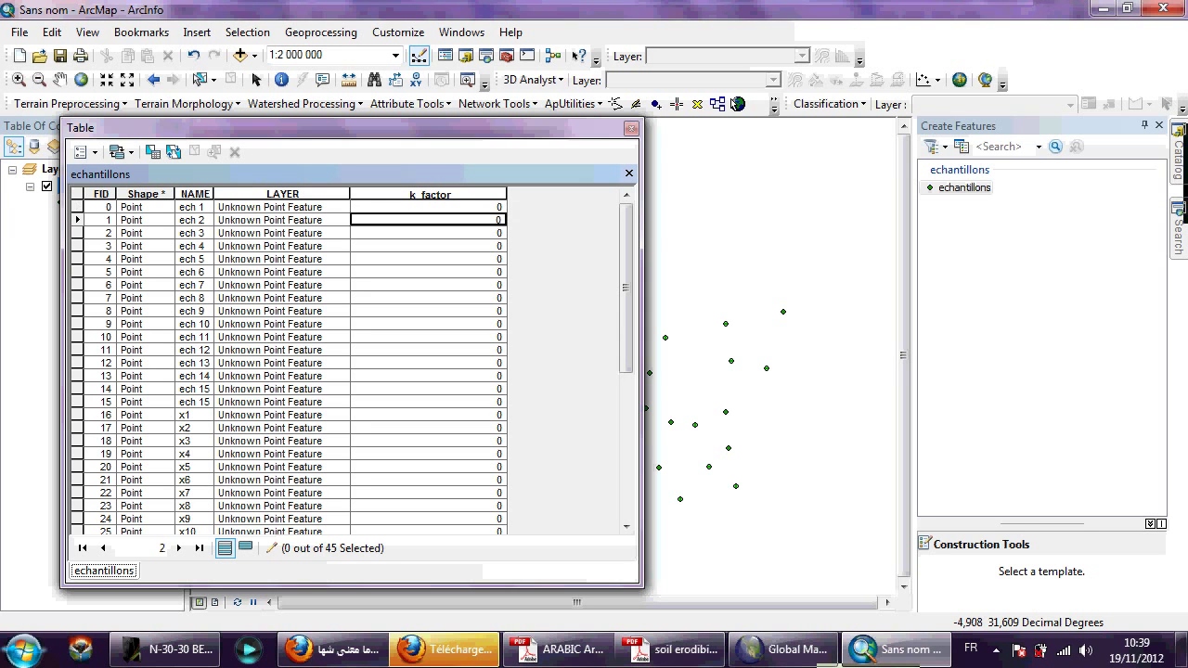
left_click(428, 233)
left_click(427, 246)
left_click(428, 272)
type("0")
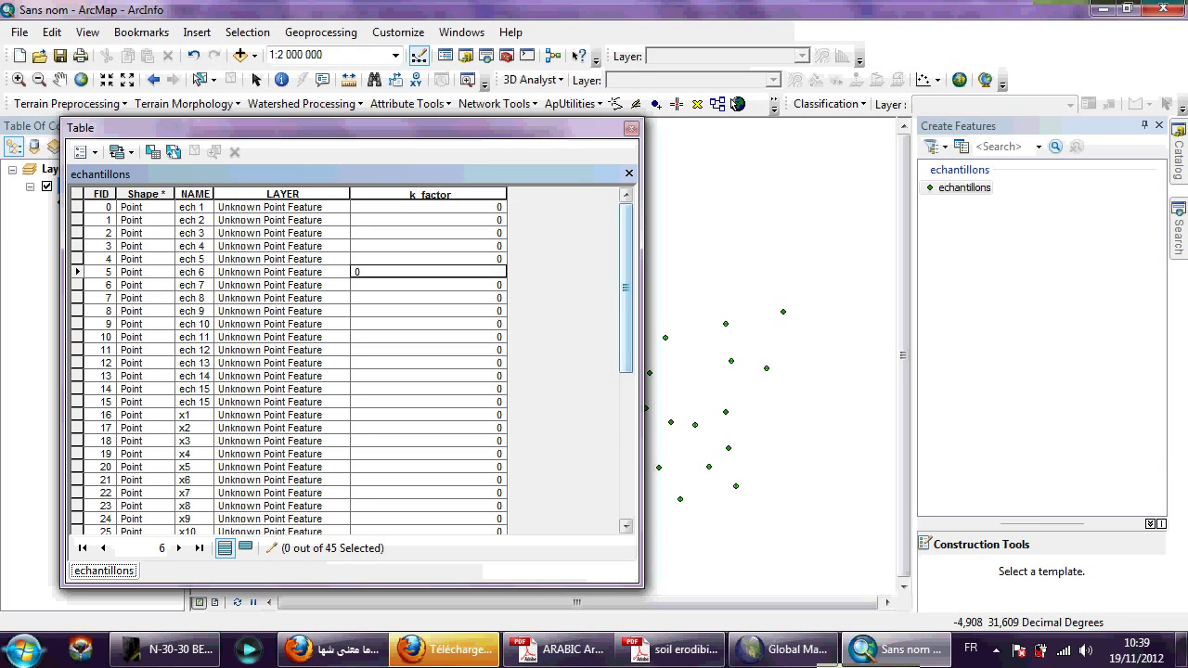
mouse_move(627, 287)
left_mouse_down()
mouse_move(627, 337)
mouse_move(627, 288)
left_mouse_up()
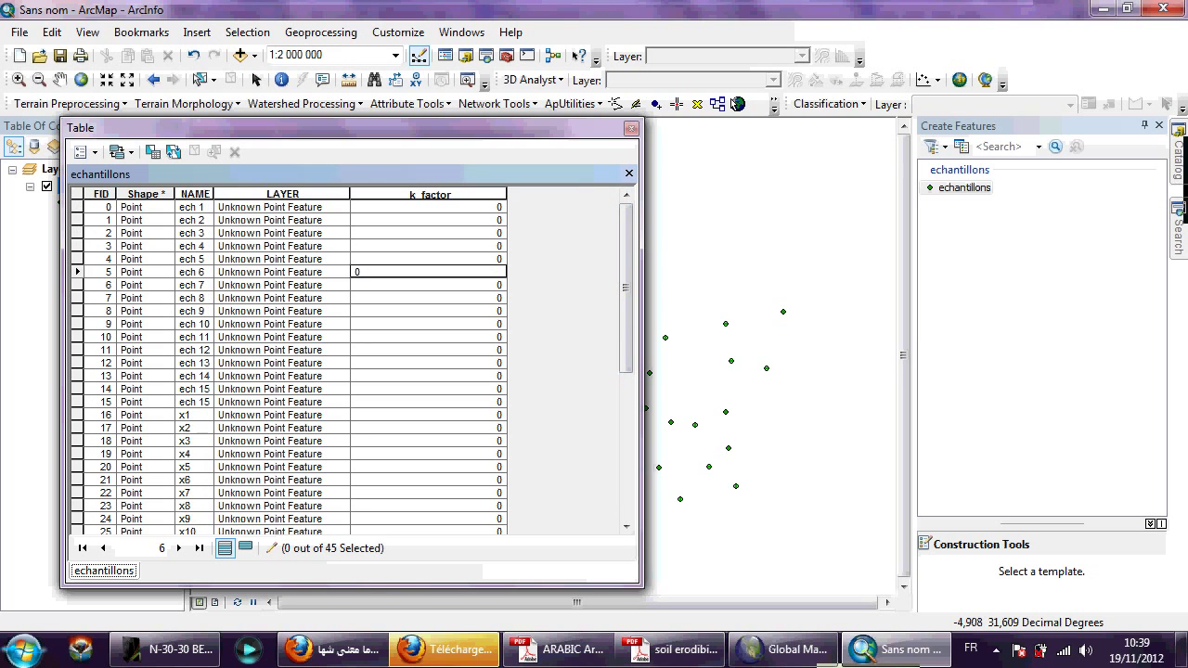
left_click(428, 232)
left_click(427, 207)
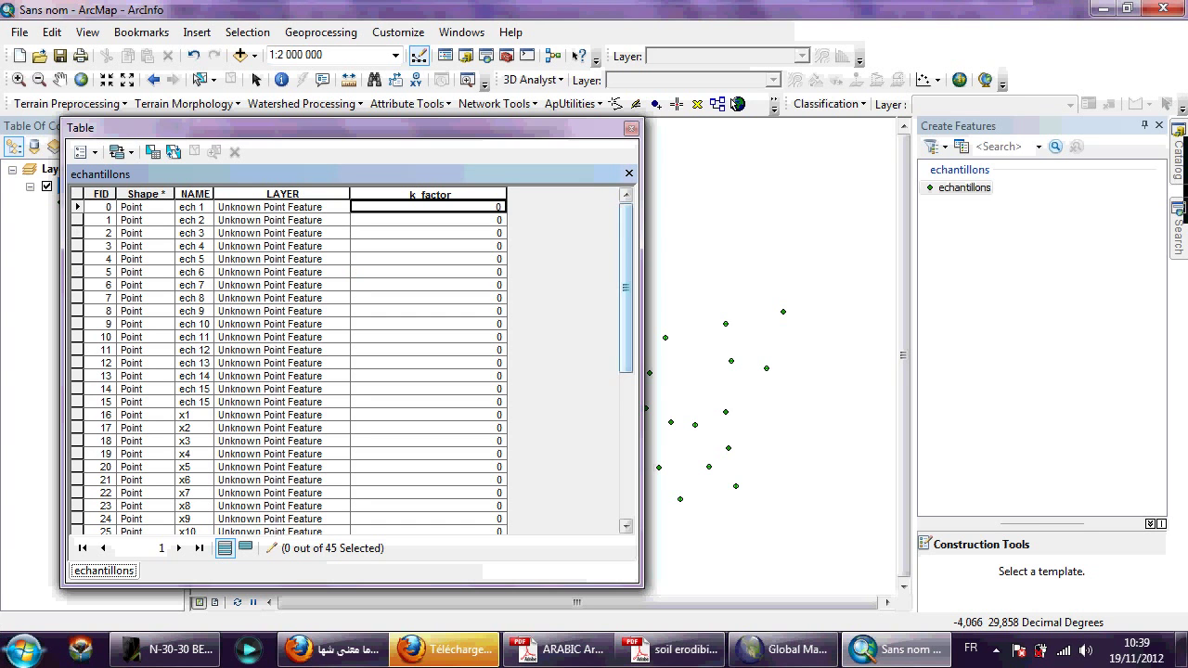
mouse_move(626, 287)
left_mouse_down()
mouse_move(627, 433)
mouse_move(627, 288)
left_mouse_up()
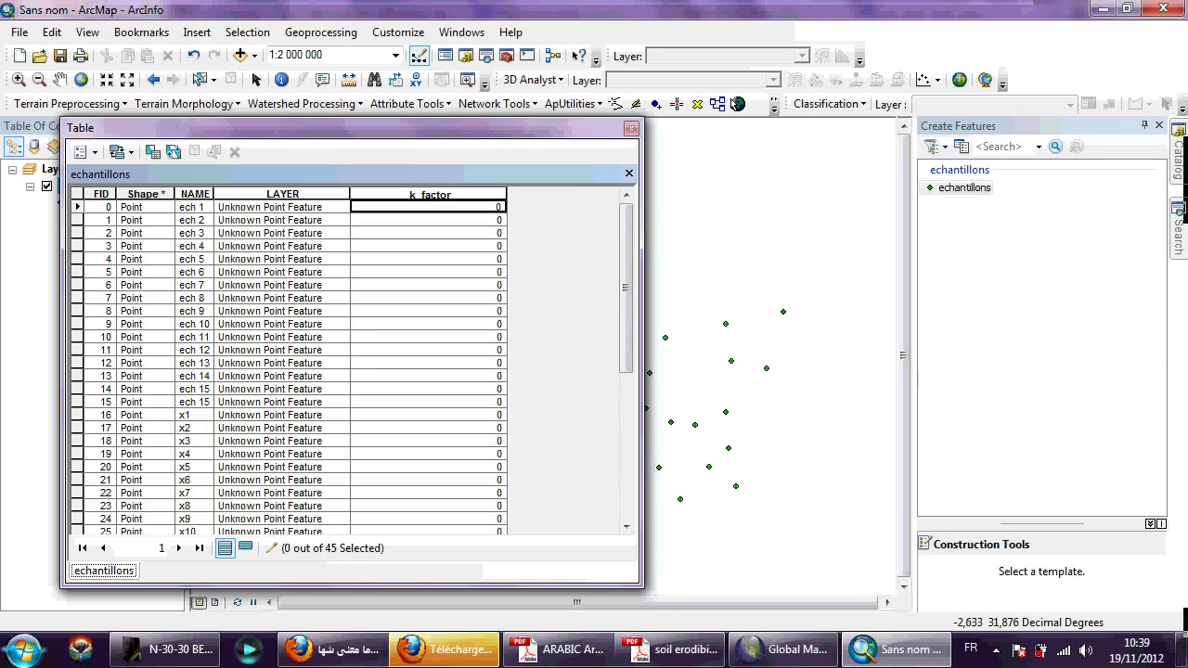
mouse_move(626, 286)
left_mouse_down()
mouse_move(626, 381)
mouse_move(627, 287)
left_mouse_up()
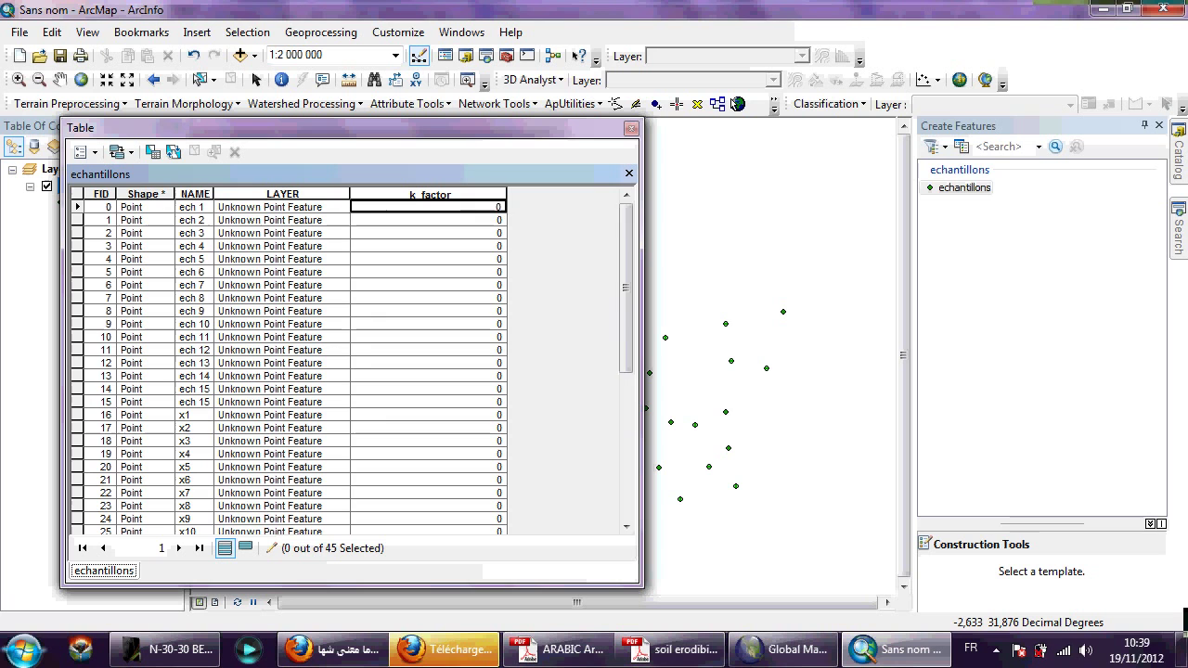
mouse_move(626, 287)
left_mouse_down()
mouse_move(625, 390)
mouse_move(625, 287)
left_mouse_up()
Try to set the k_factor of record ech 1 to 0.10
left_click(428, 207)
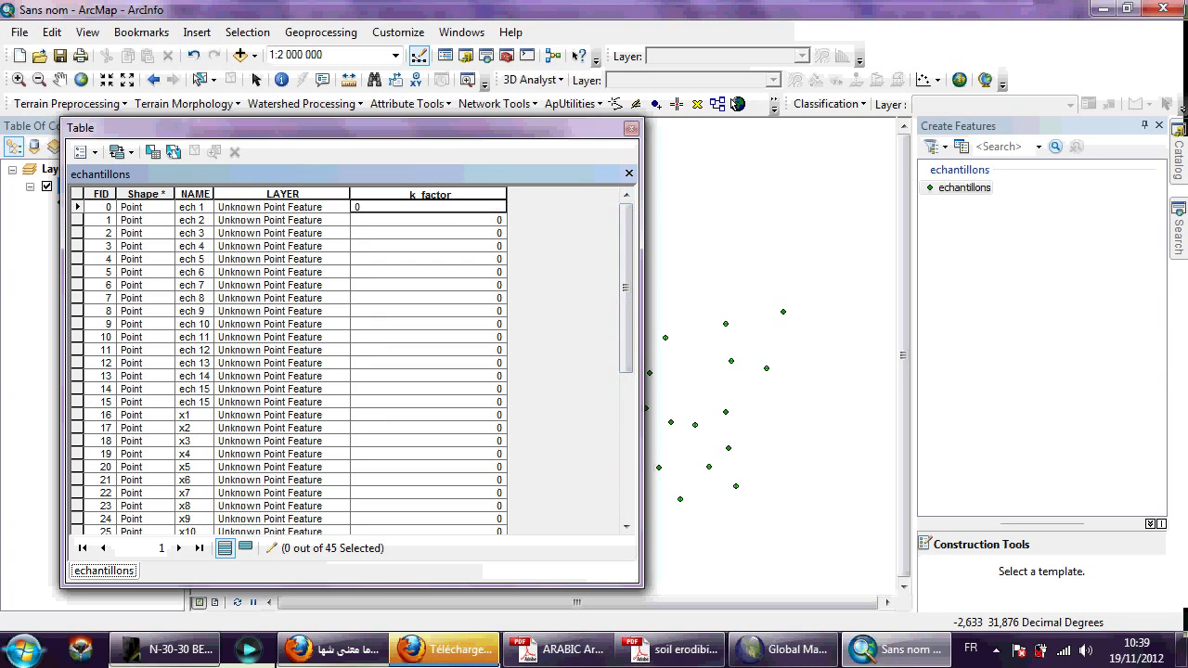
type(".10")
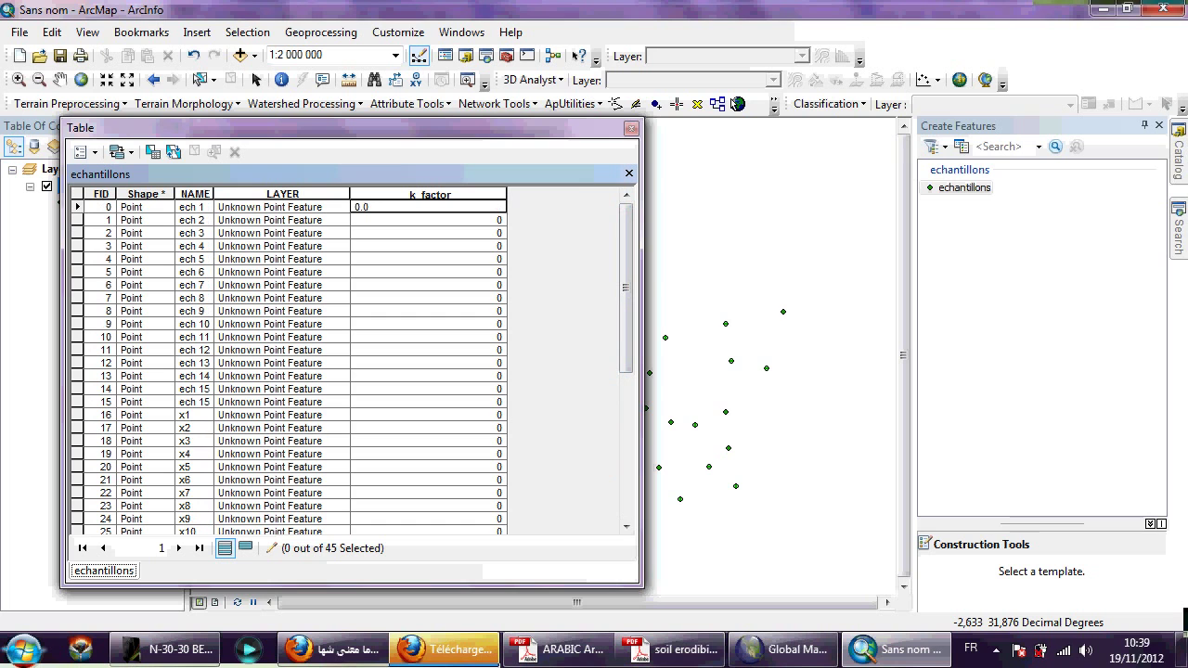
key("Return")
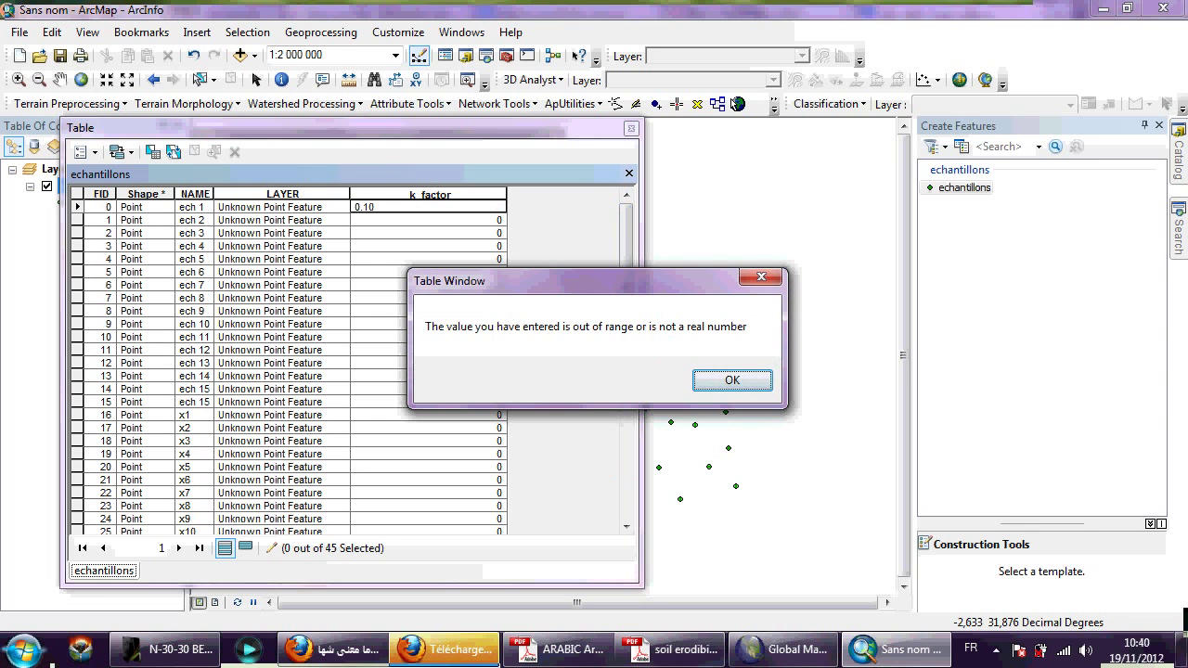
key("Return")
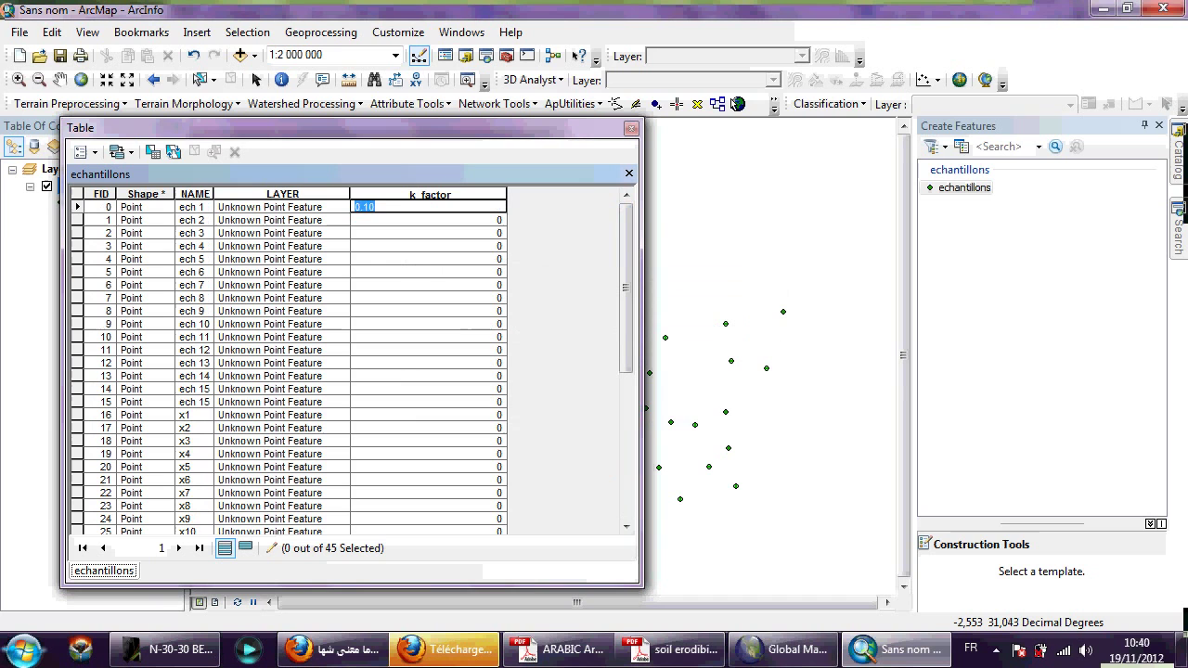
Set the k_factor of record ech 1 to the whole number 10
type("100")
key("BackSpace")
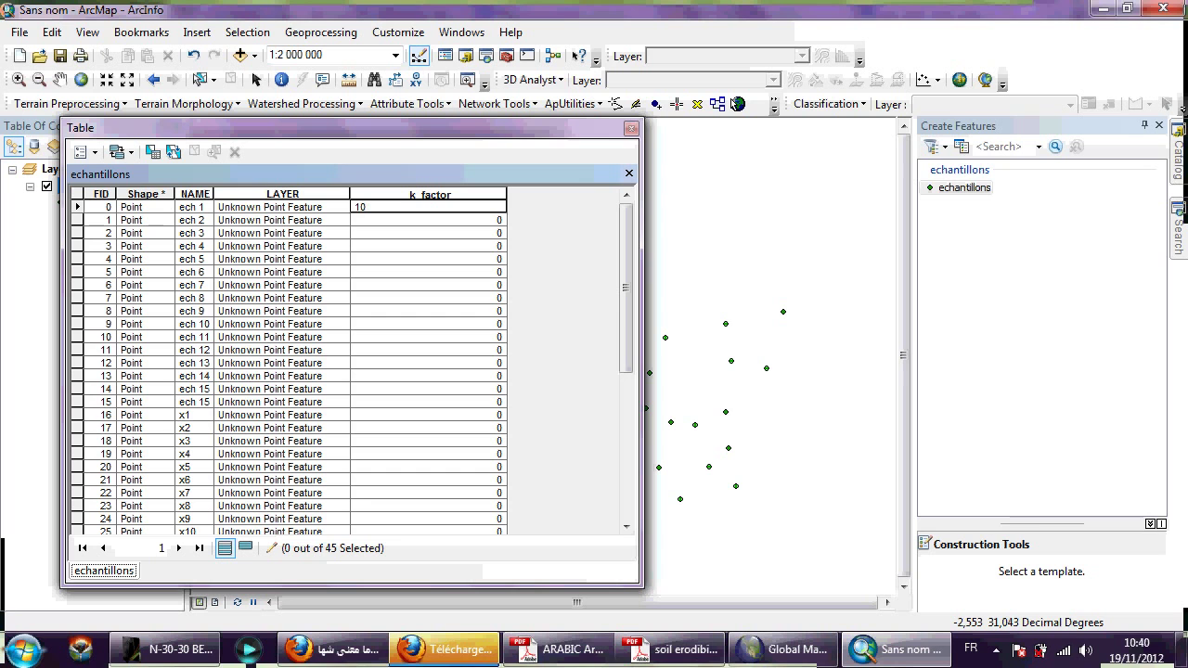
mouse_move(625, 288)
left_mouse_down()
mouse_move(626, 396)
mouse_move(625, 288)
left_mouse_up()
key("Return")
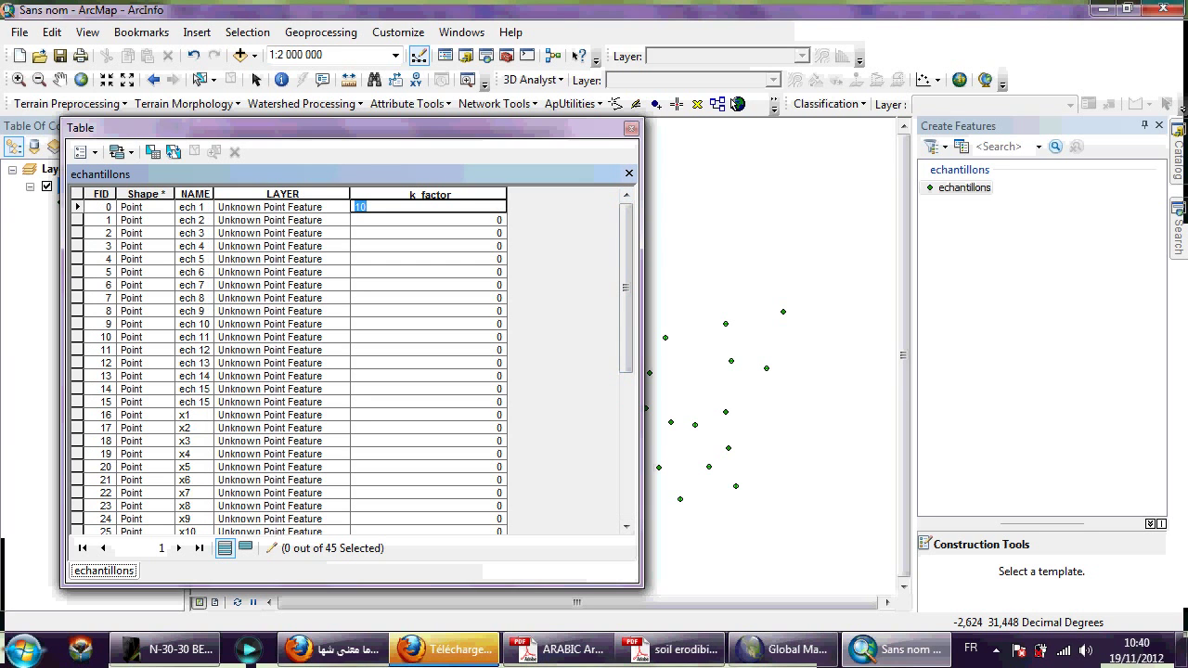
key("Return")
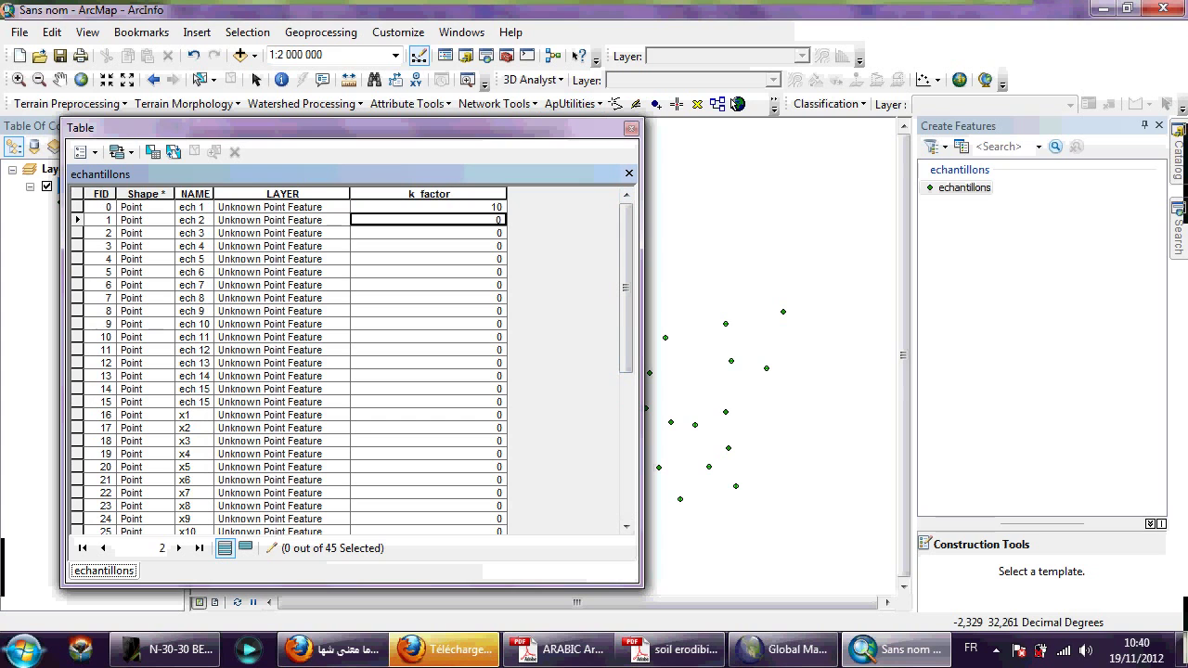
Fill in the k_factor values of ech 2 to ech 4 with 75, 50 and 40
type("75")
key("Return")
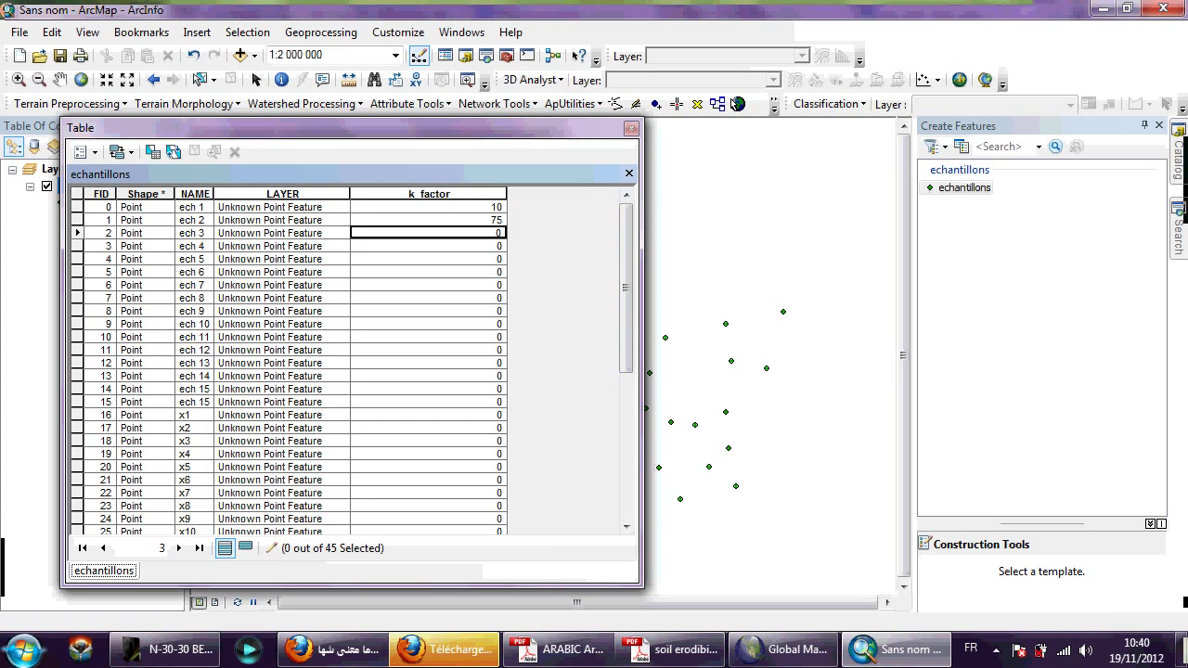
type("5")
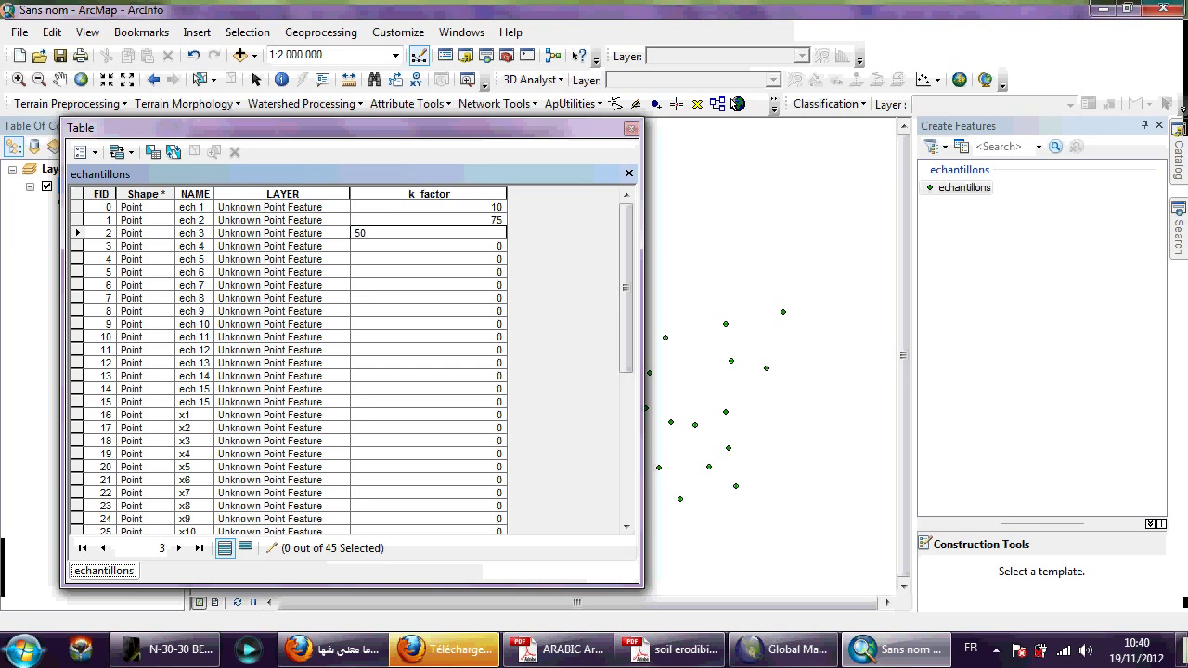
key("Return")
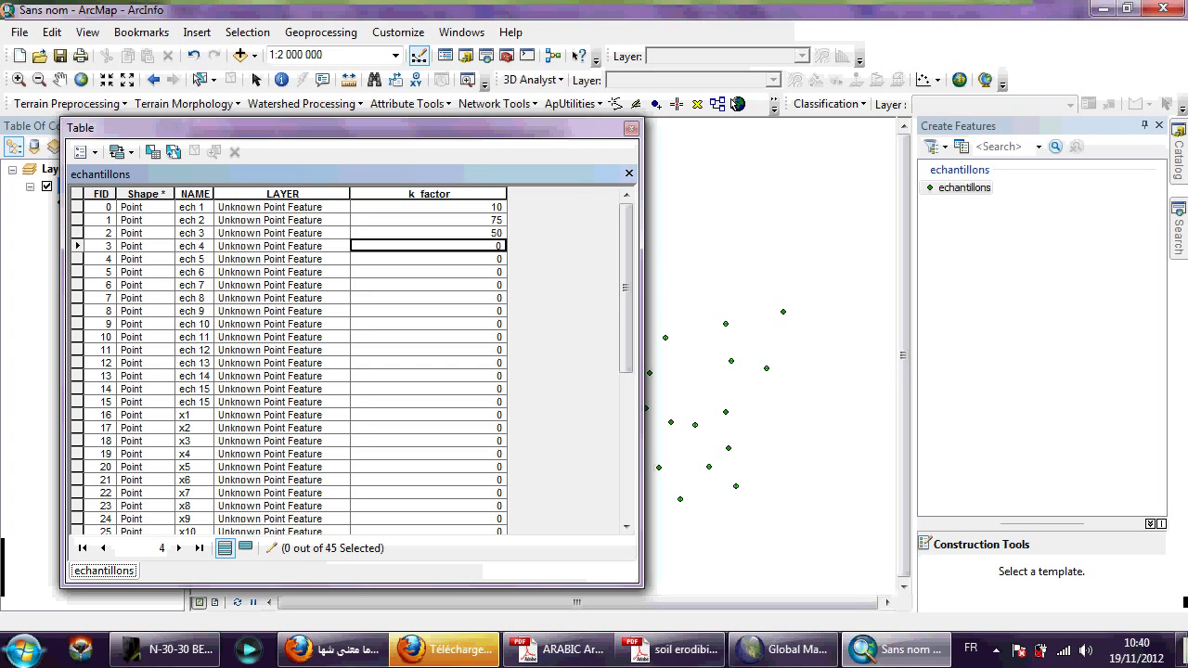
type("40")
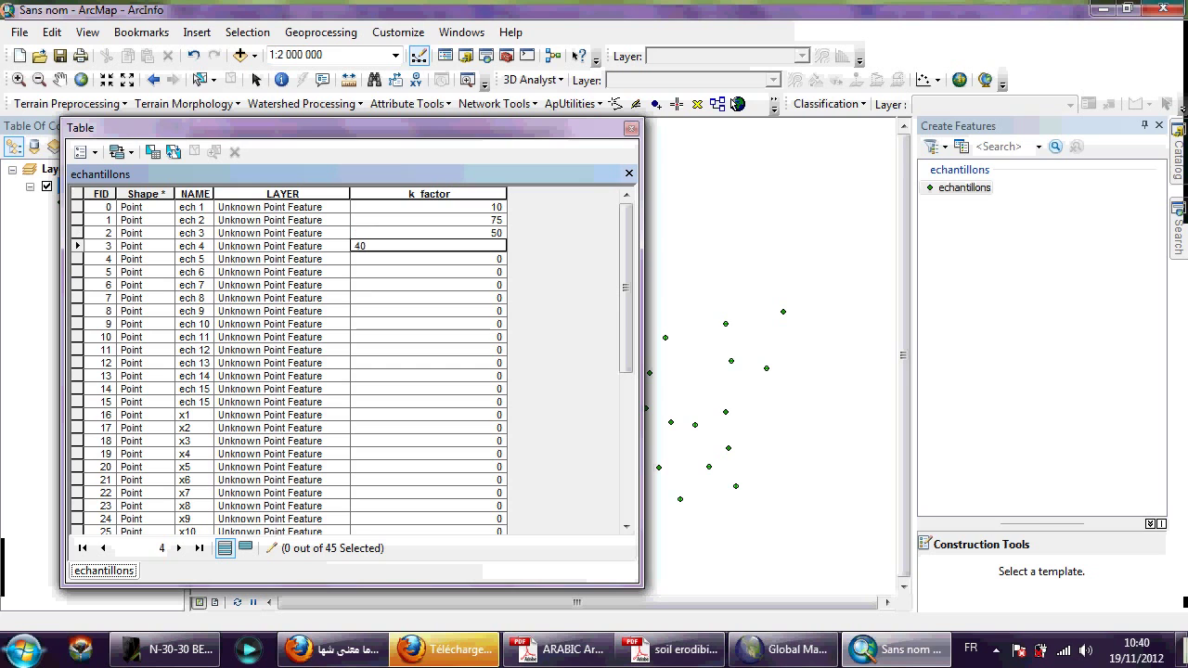
key("Return")
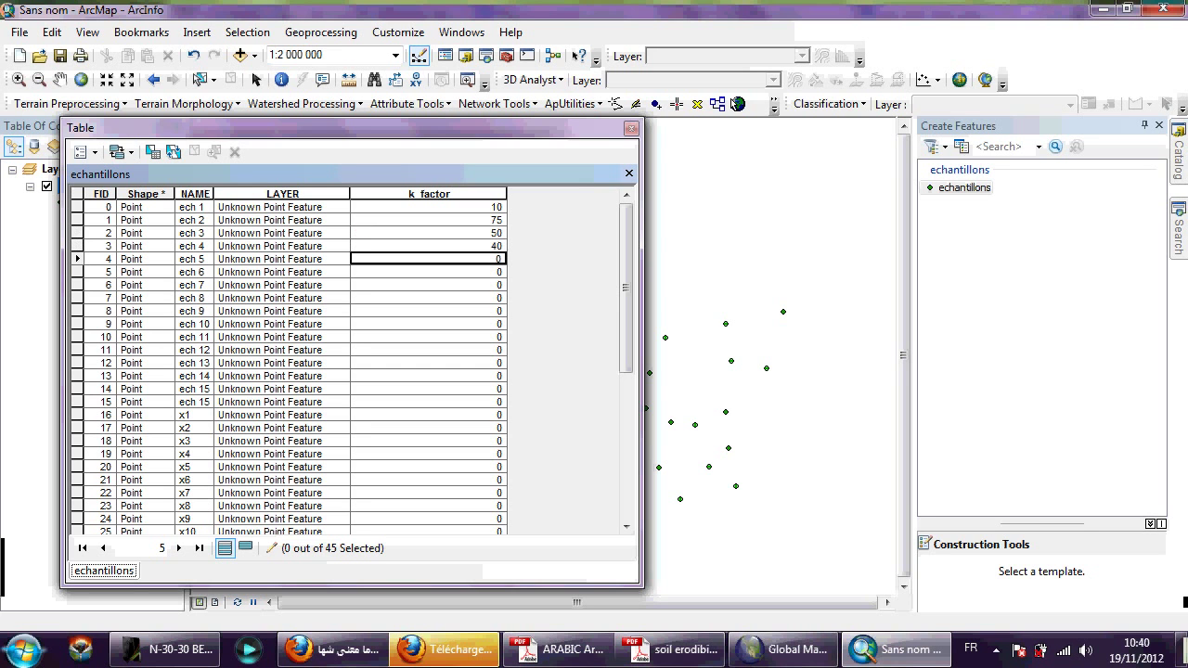
Fill in the k_factor values of ech 5 to ech 7 with 35, 25 and 10
type("35")
key("Return")
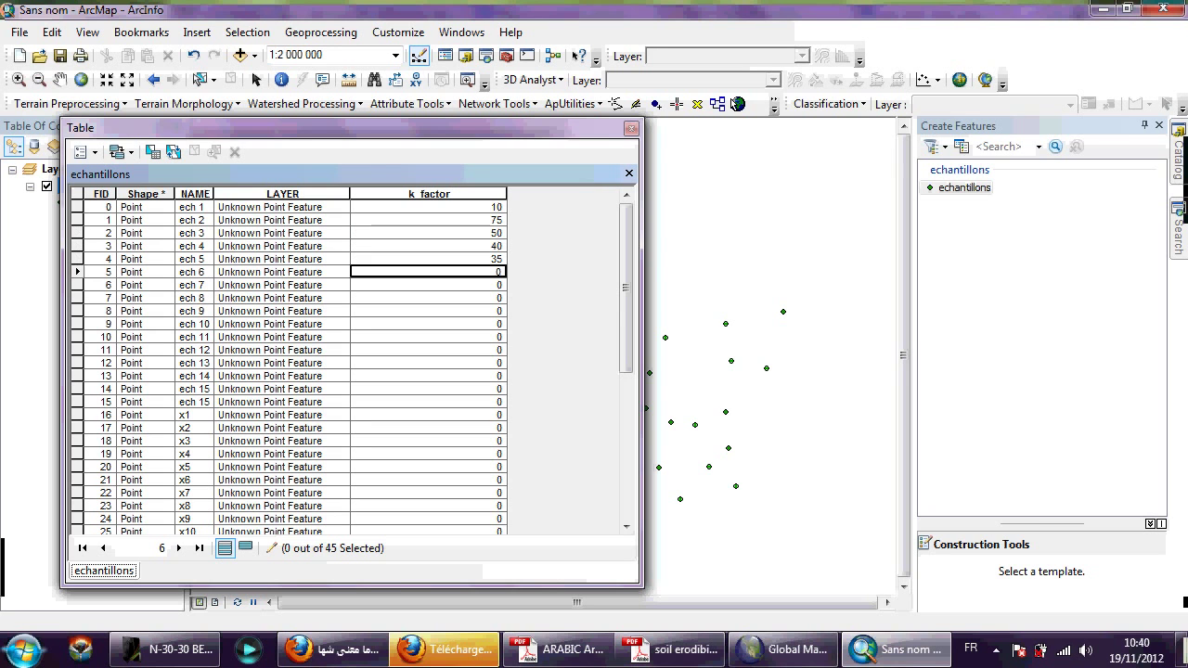
type("25")
key("Return")
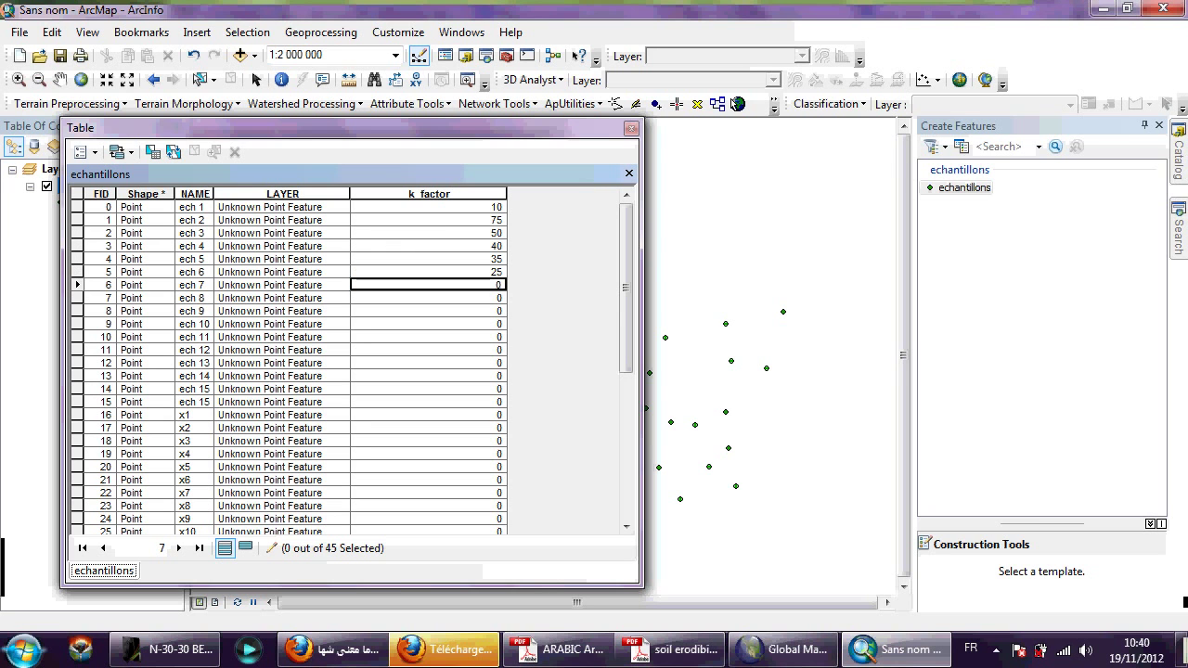
type("10")
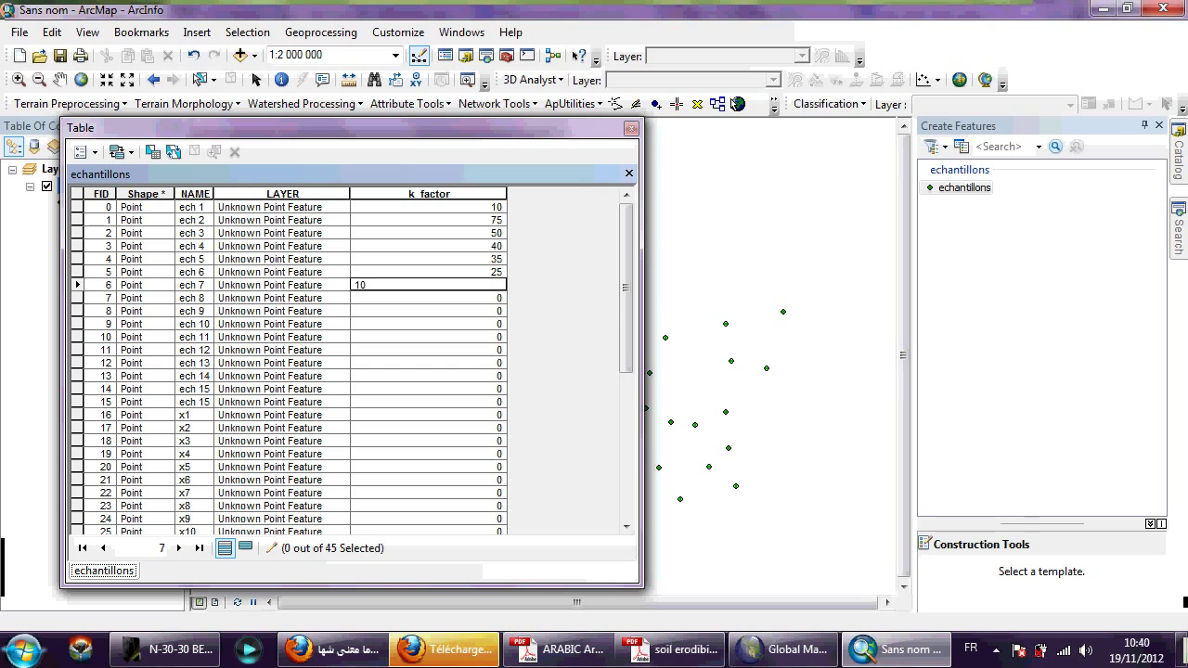
key("Return")
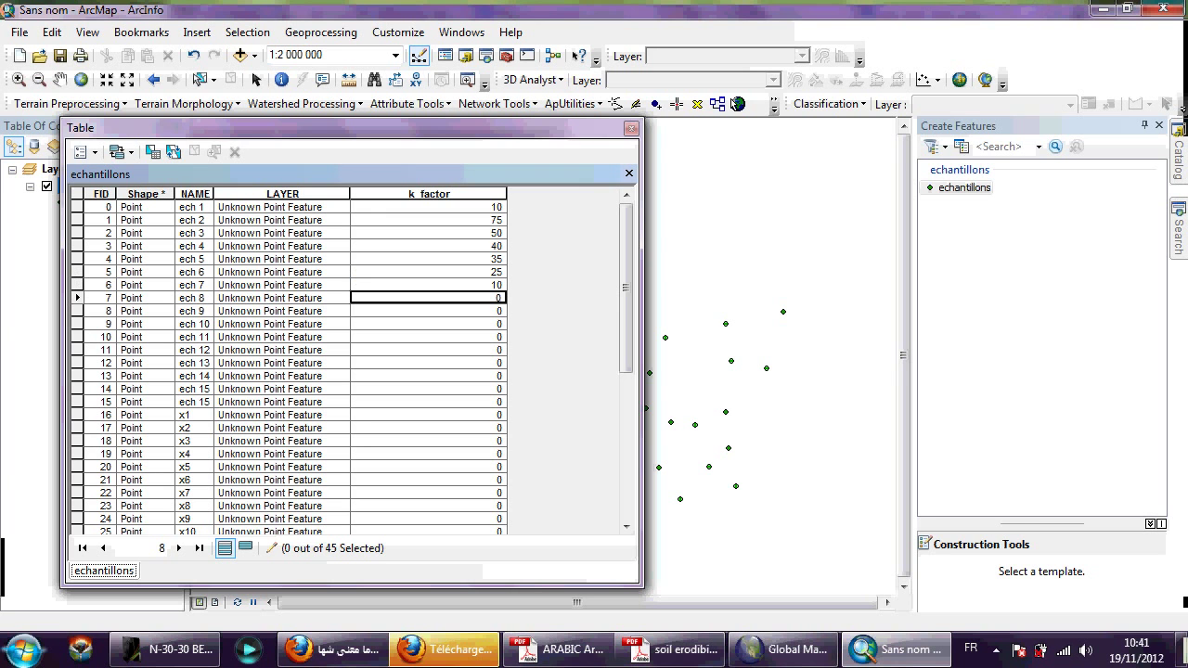
Fill in the k_factor values of ech 8 to ech 11 with 90, 80, 75 and 45
type("90")
key("Return")
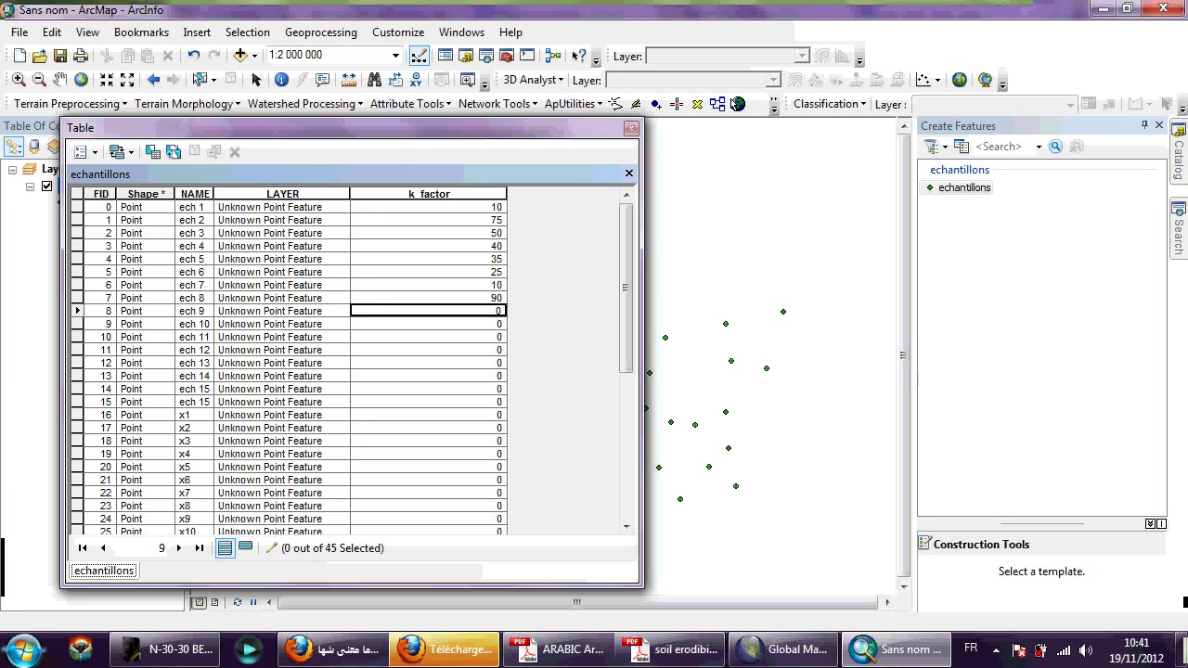
type("80")
key("Return")
type("75")
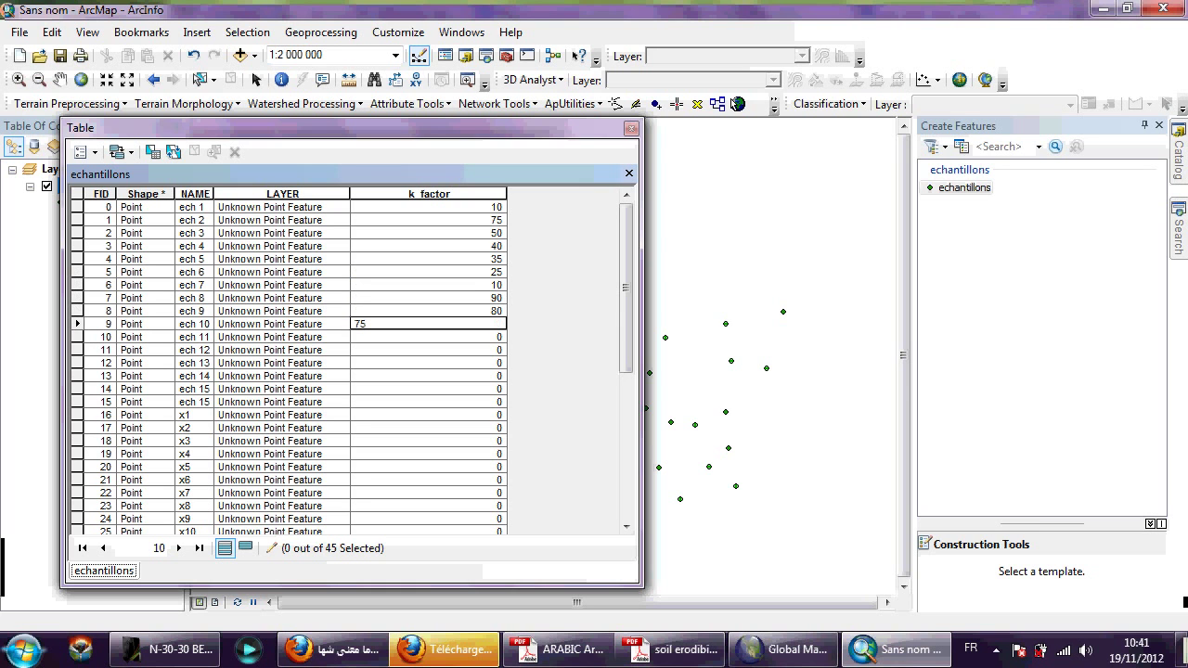
key("Return")
type("45")
key("Return")
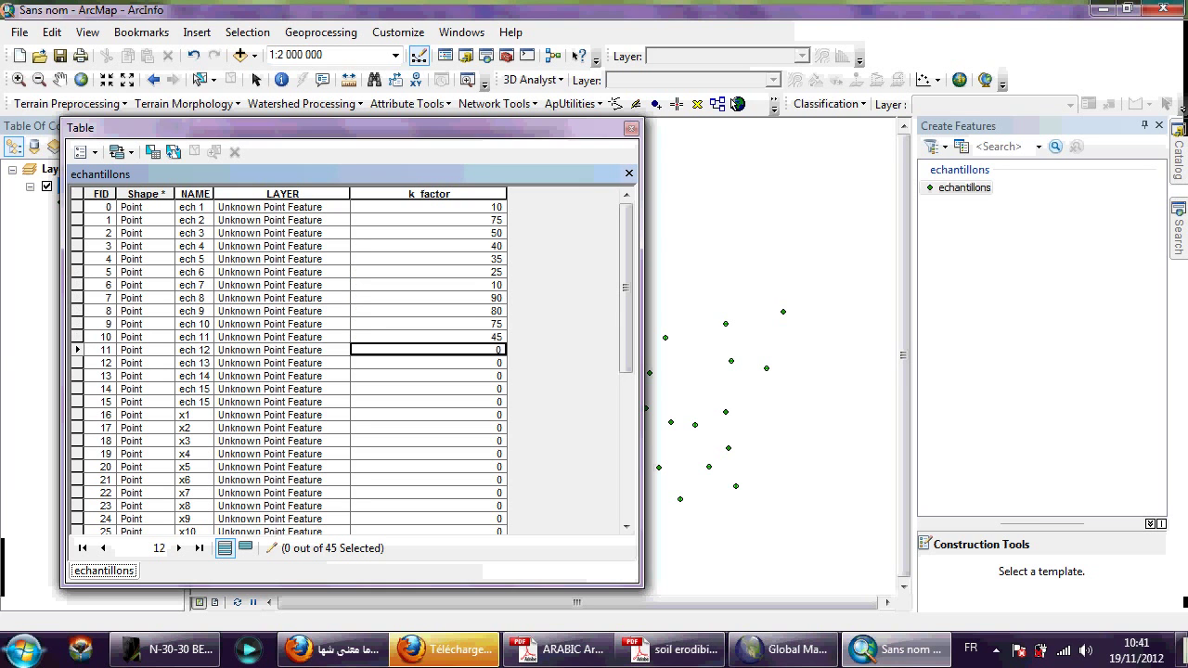
Fill in the k_factor values of ech 12, ech 13, ech 14 and the two ech 15 records with 58, 89, 12, 56 and 48
type("58")
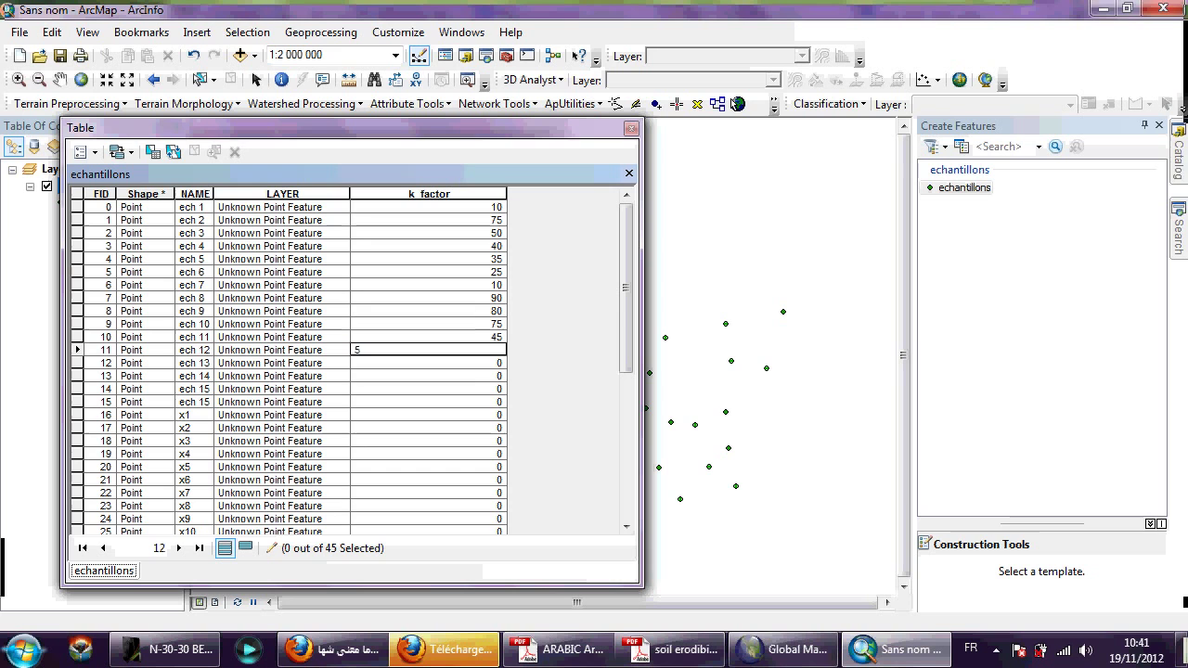
key("Return")
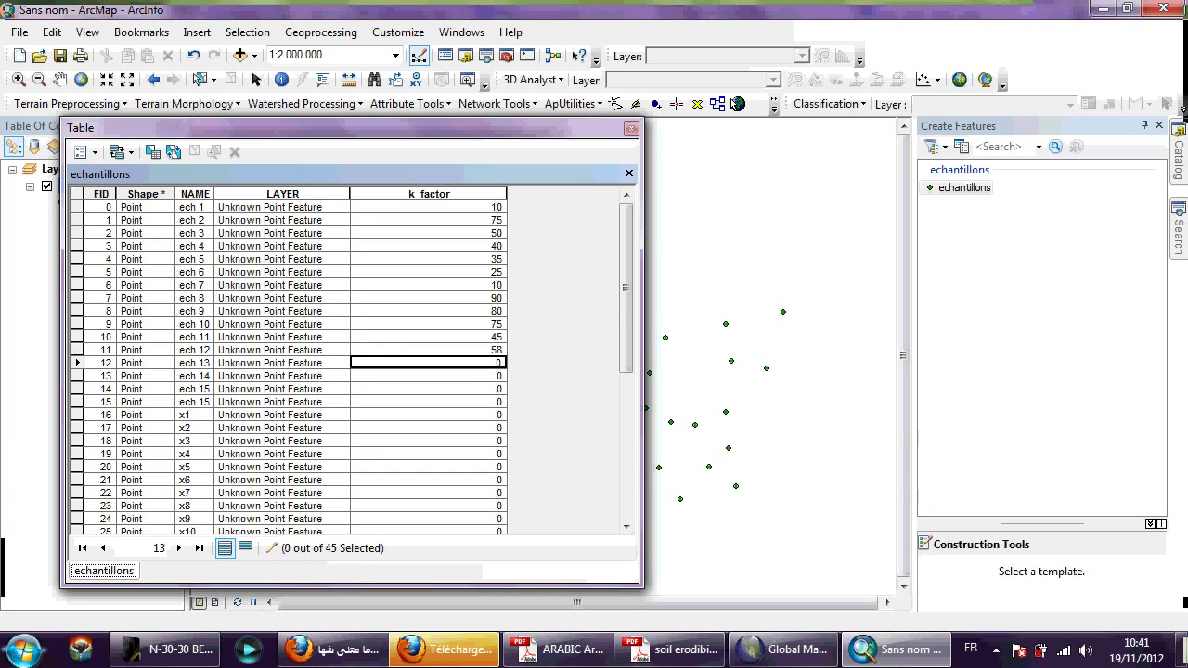
type("89")
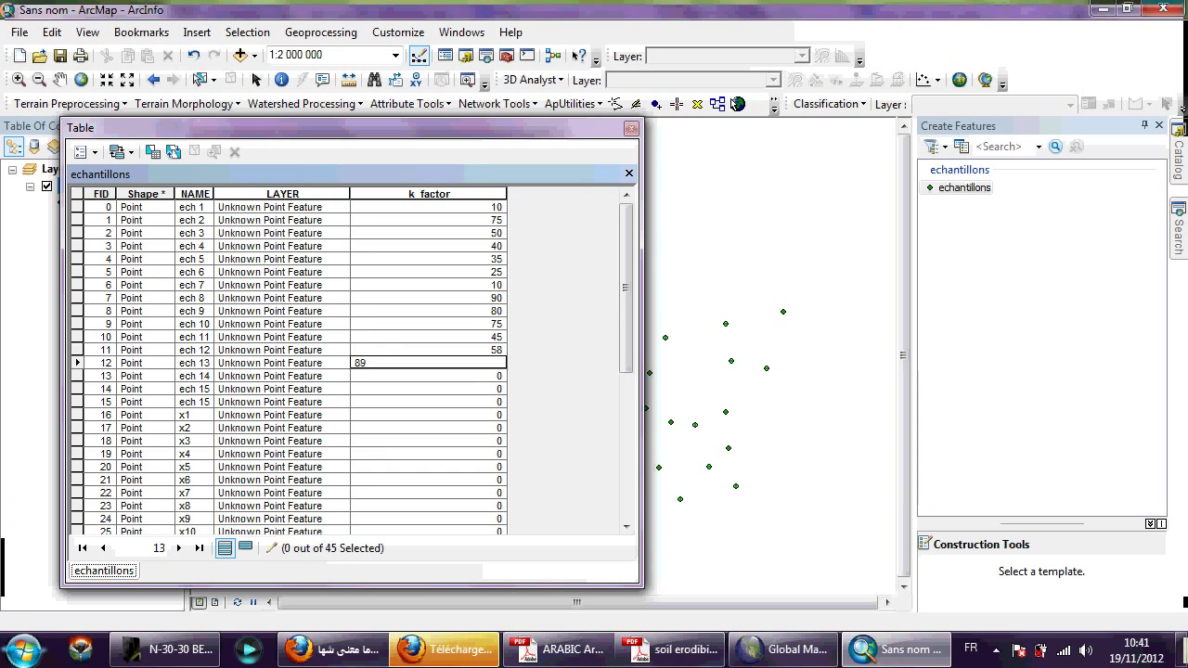
key("Return")
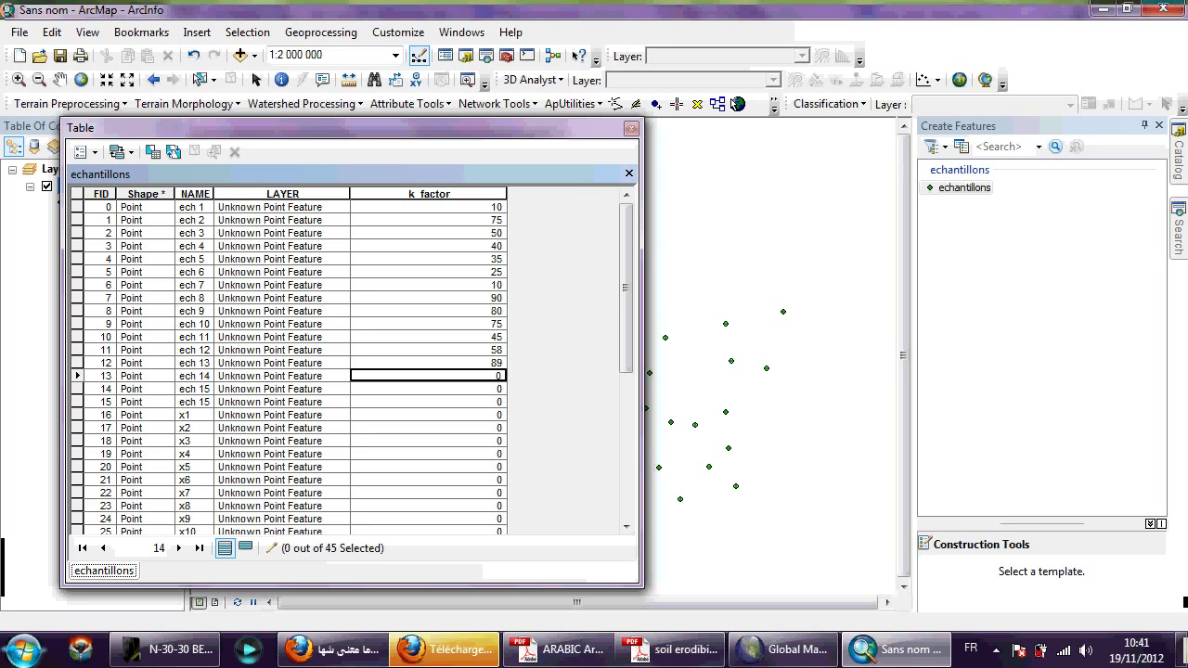
type("12")
key("Return")
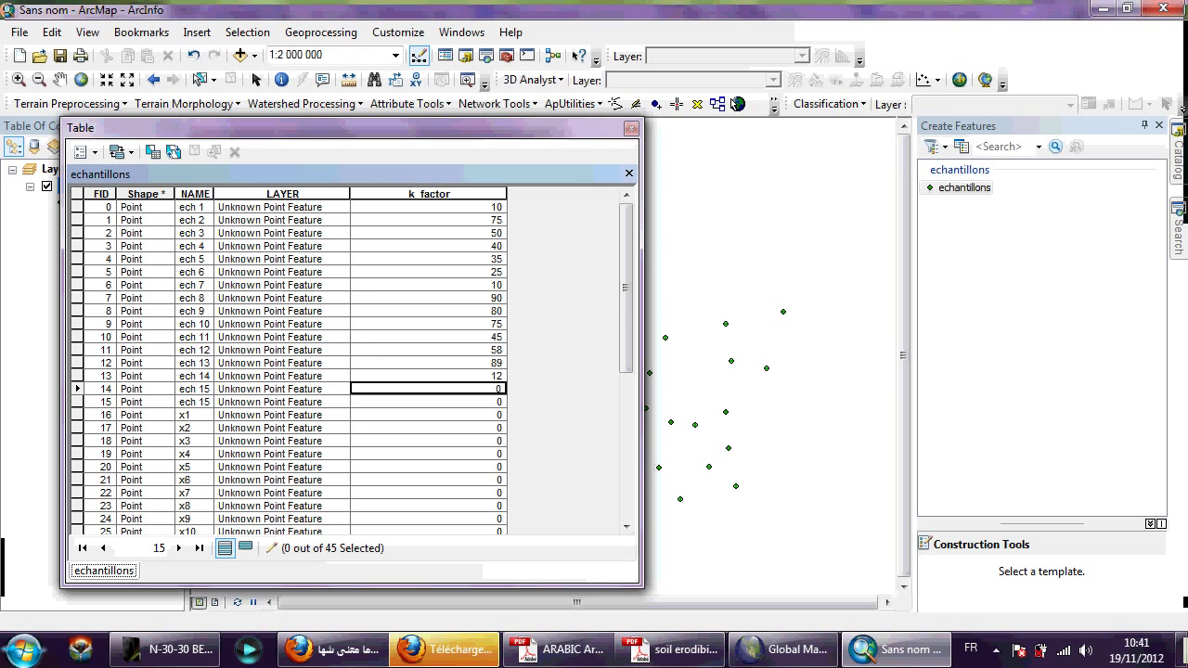
type("56")
key("Return")
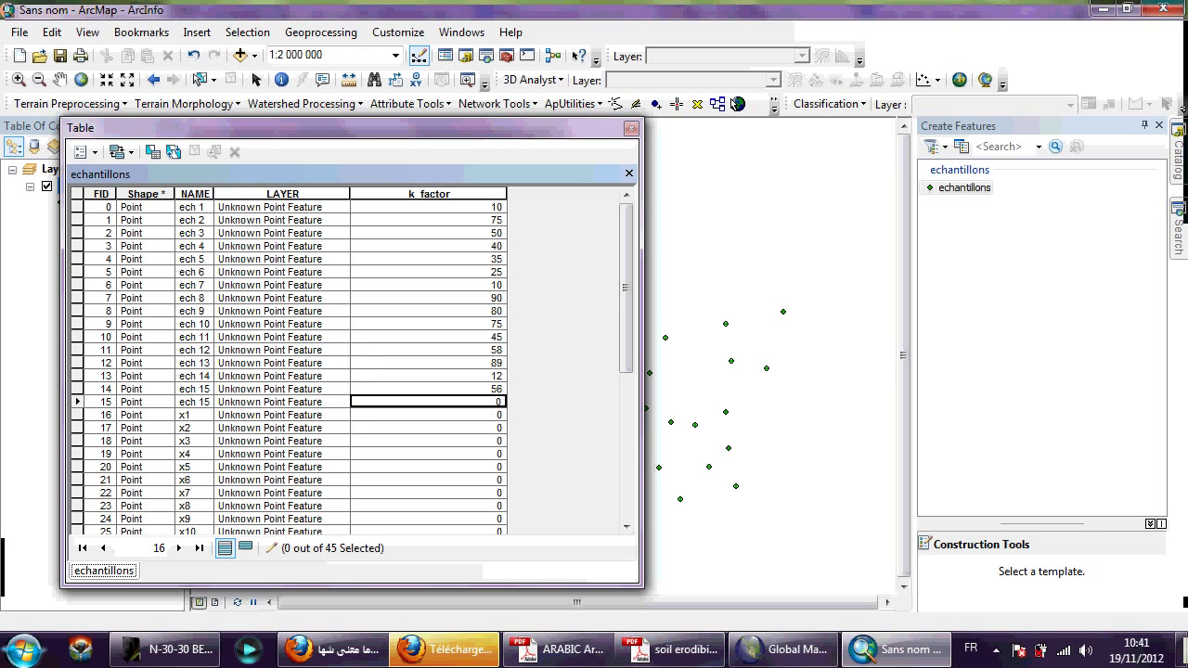
type("48")
key("Return")
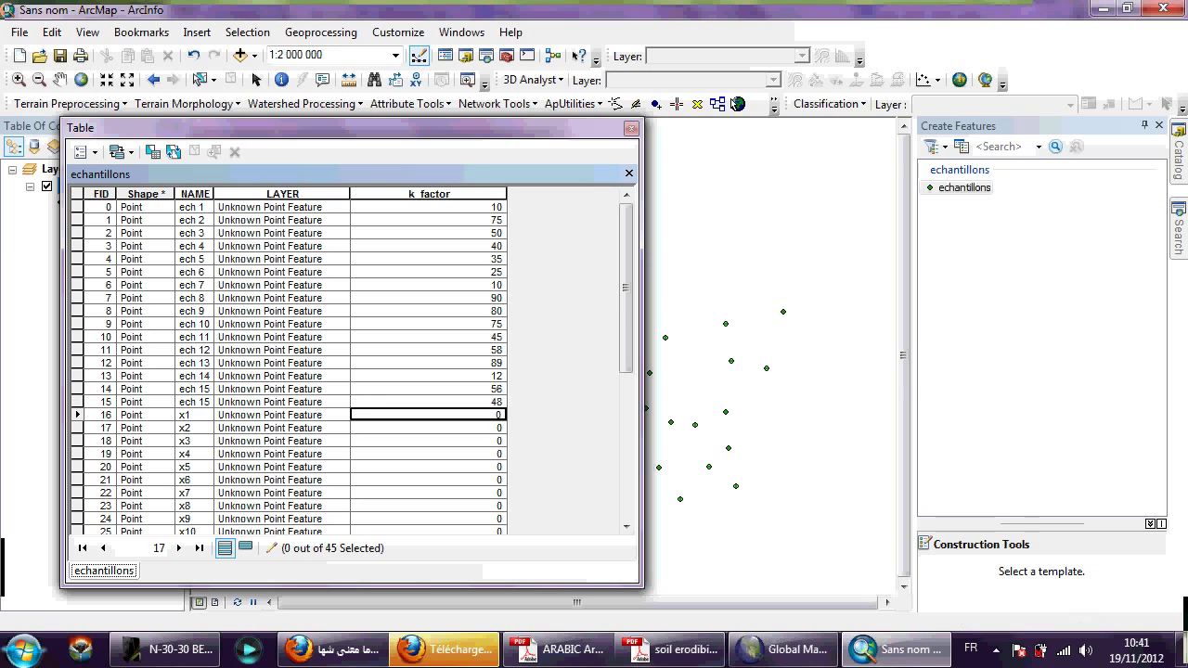
Fill in the k_factor values of x1 to x5 with 45, 12, 26, 78 and 98
type("45")
key("Return")
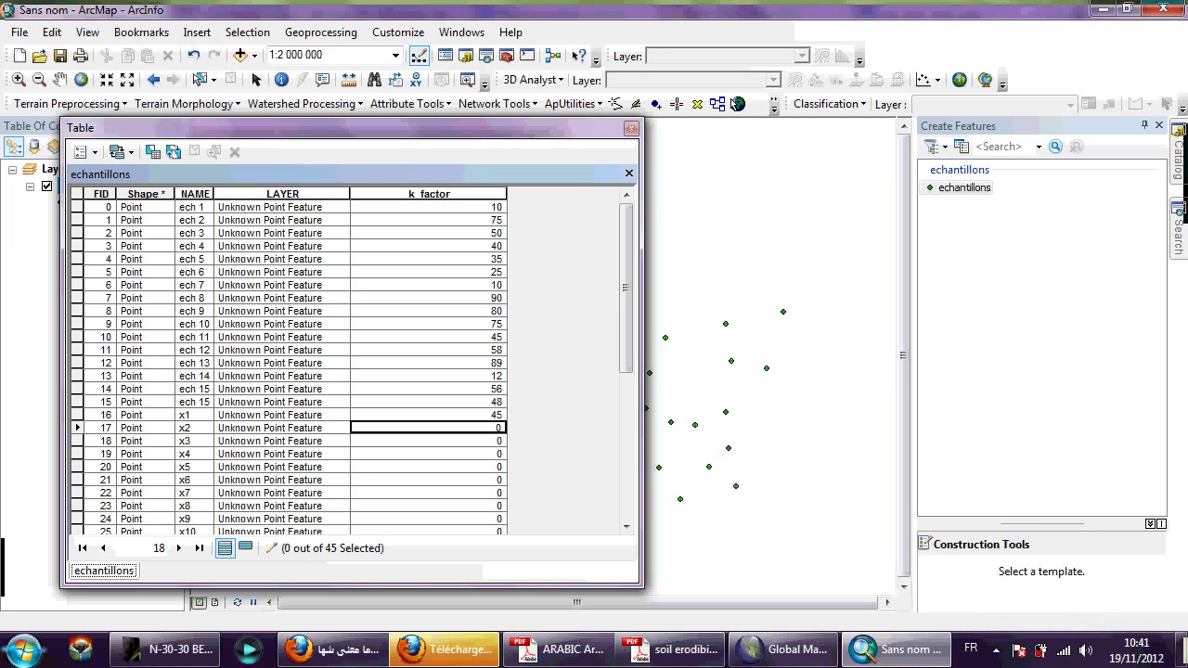
type("12")
key("Return")
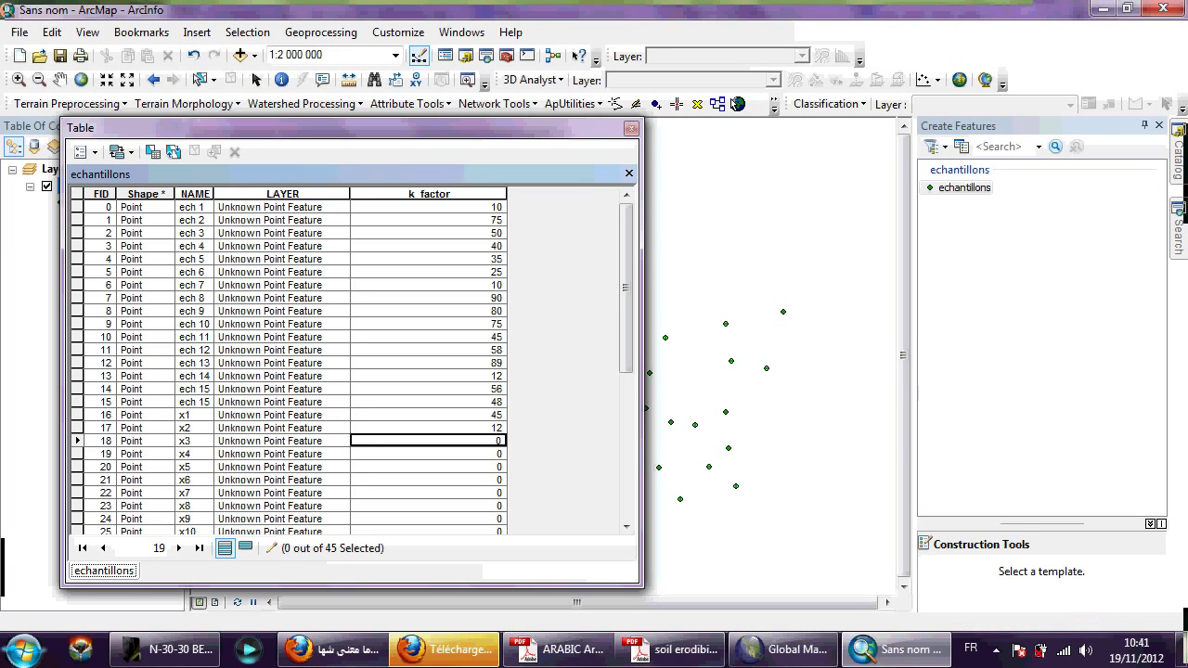
type("26")
key("Return")
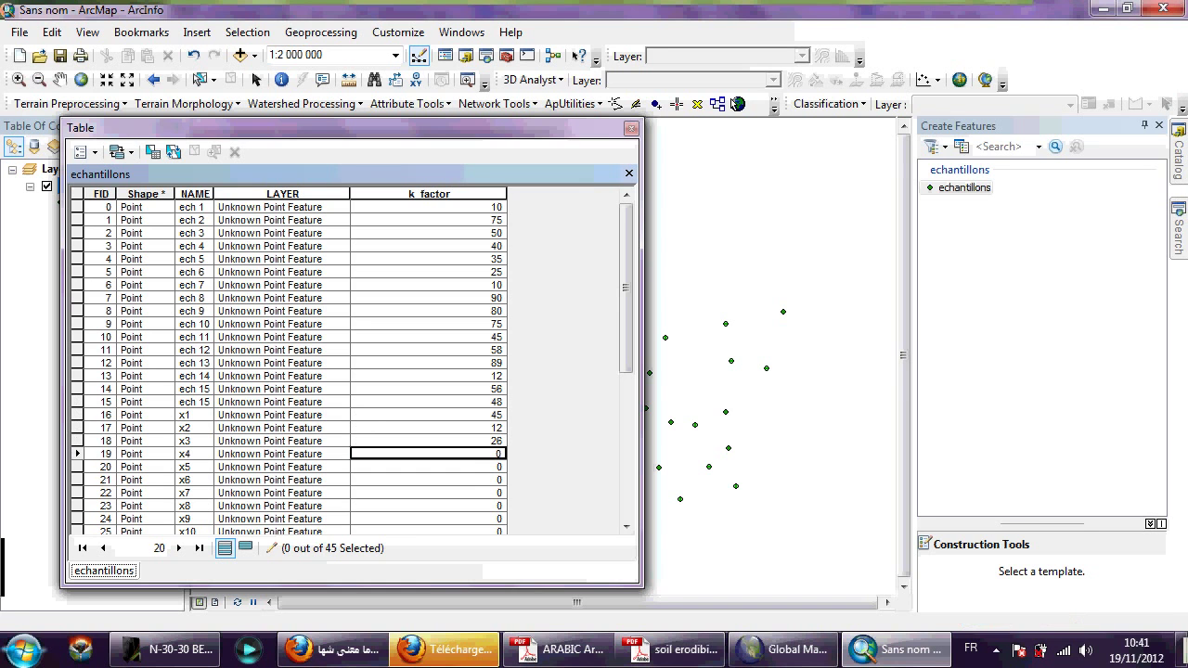
type("78")
key("Return")
type("98")
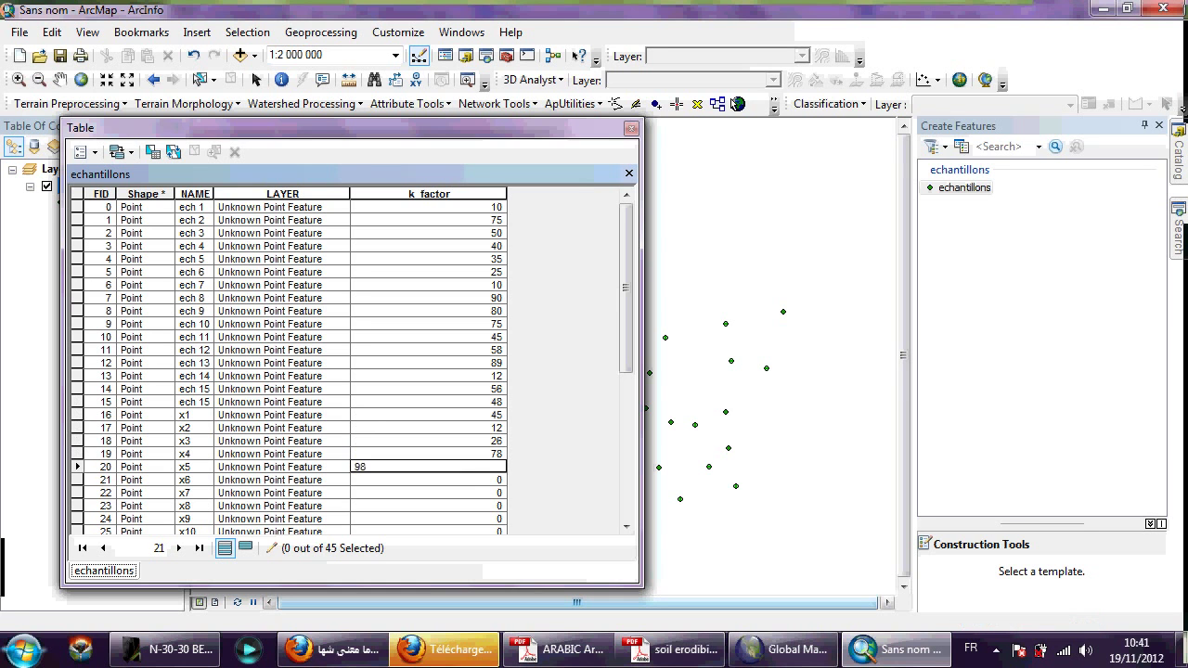
key("Return")
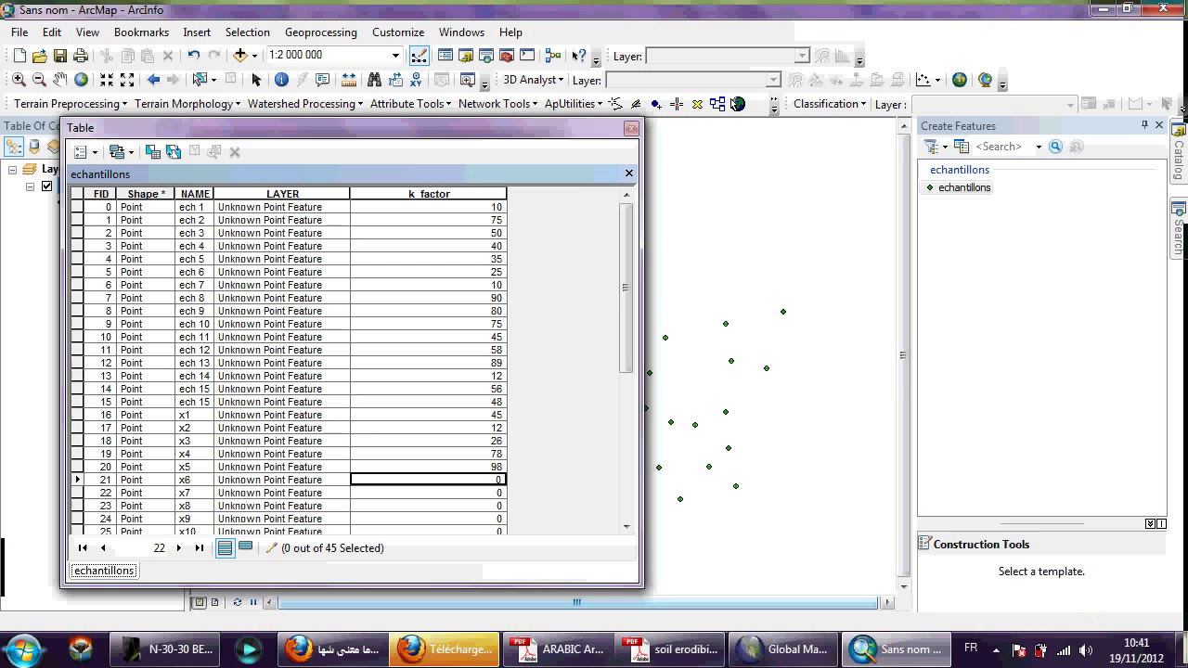
Fill in the k_factor values of x6 to x10 with 56, 12, 89, 24 and 35
type("56")
key("Return")
type("12")
key("Return")
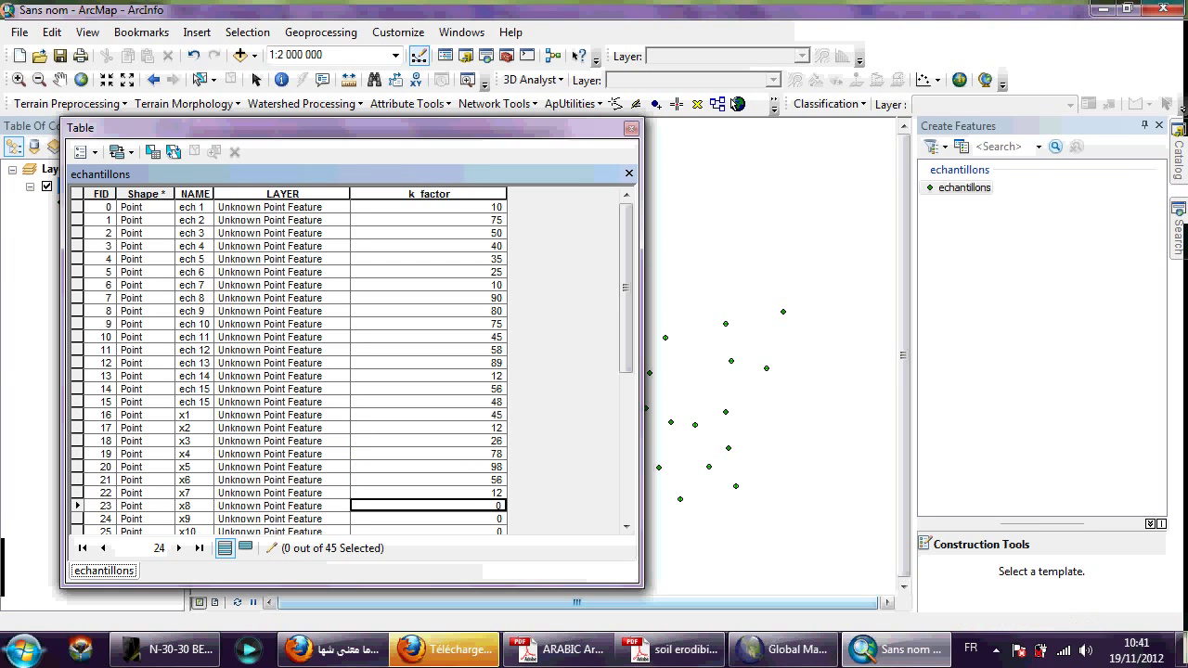
type("89")
key("Return")
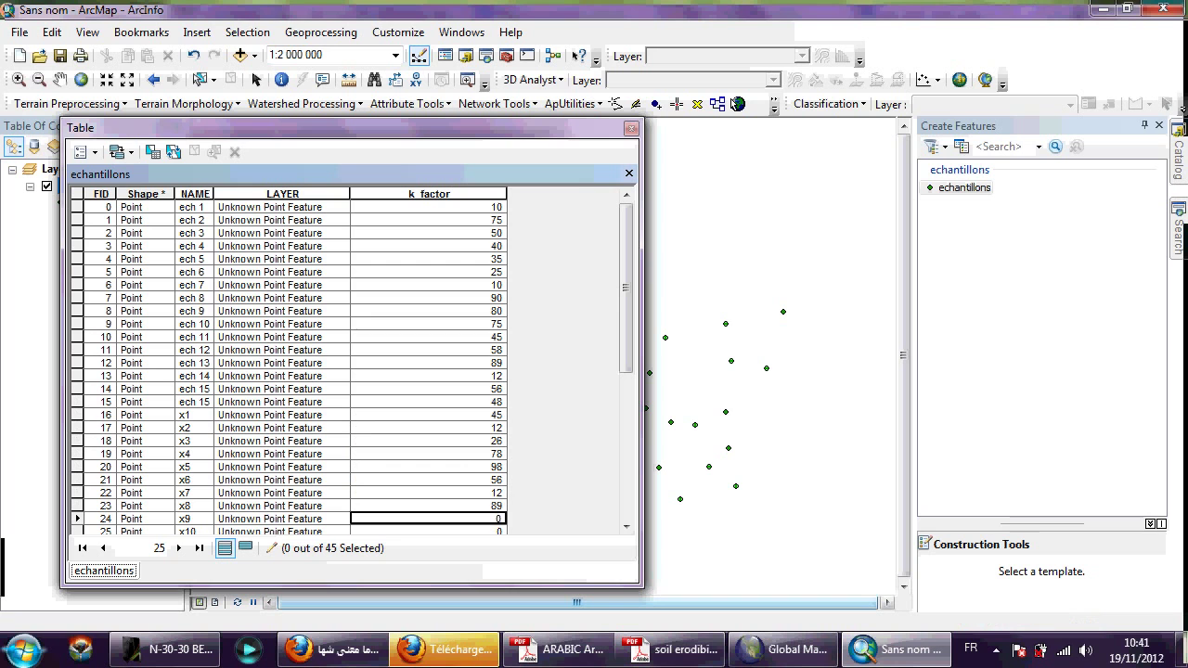
type("24")
key("Return")
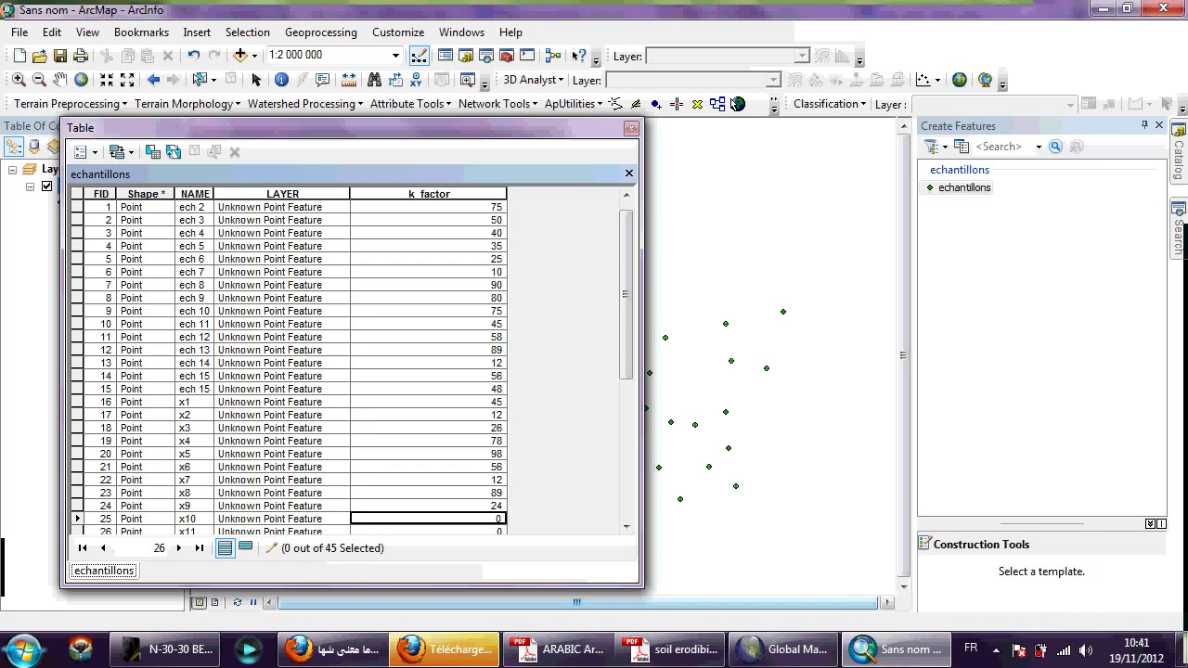
type("35")
key("Return")
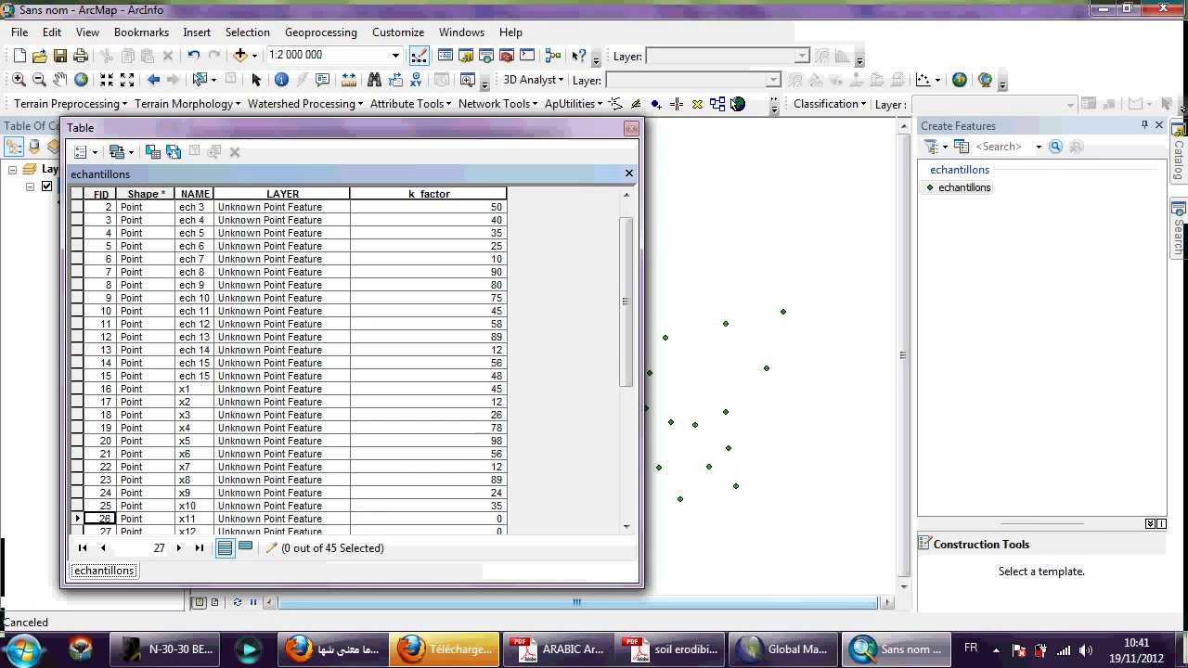
Fill in the k_factor values of x11 to x15 with 56, 78, 12, 42 and 38
key("Return")
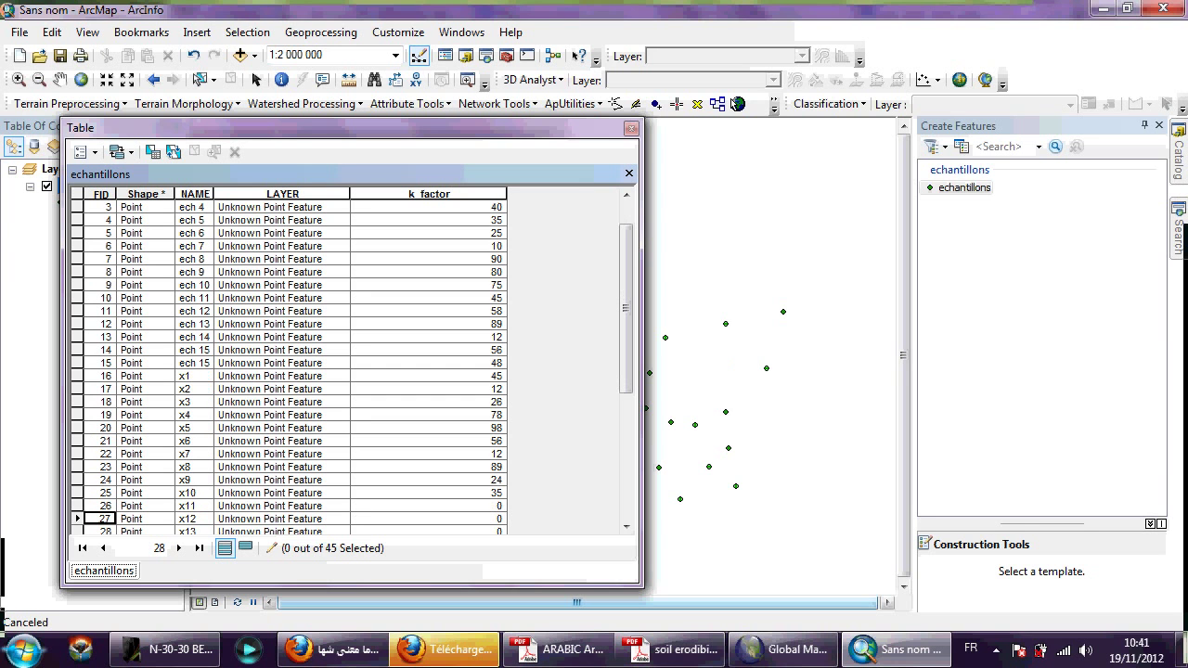
key("Down")
key("Down")
key("Down")
key("Down")
key("Down")
key("Down")
key("Down")
key("Down")
key("Down")
key("Down")
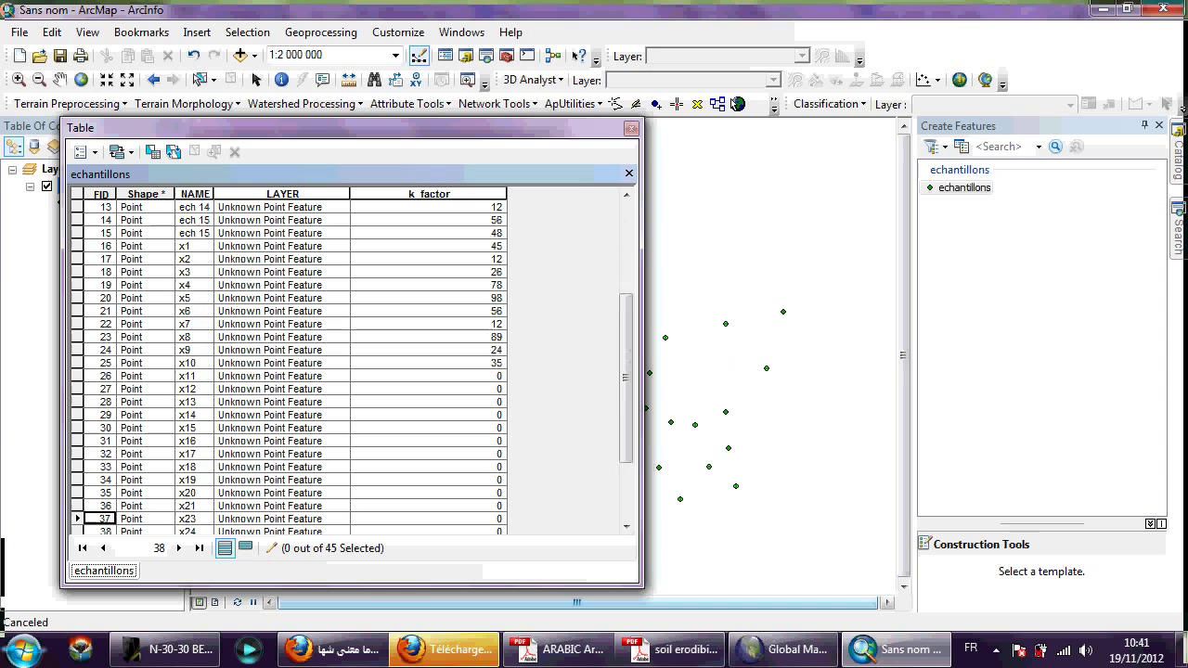
key("Down")
key("Down")
key("Down")
key("Down")
key("Down")
key("Down")
key("Down")
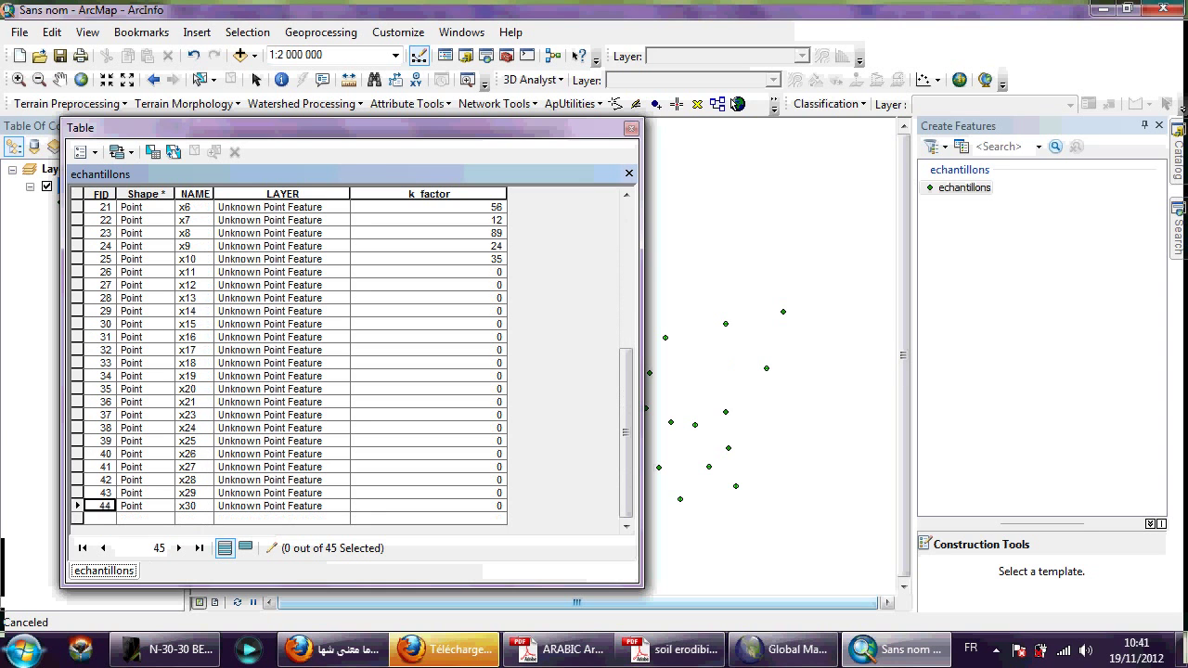
key("Up")
key("Up")
key("Up")
key("Up")
key("Up")
key("Up")
key("Up")
key("Up")
key("Up")
key("Up")
key("Up")
key("Up")
key("Up")
key("Up")
key("Up")
key("Up")
key("Up")
key("Up")
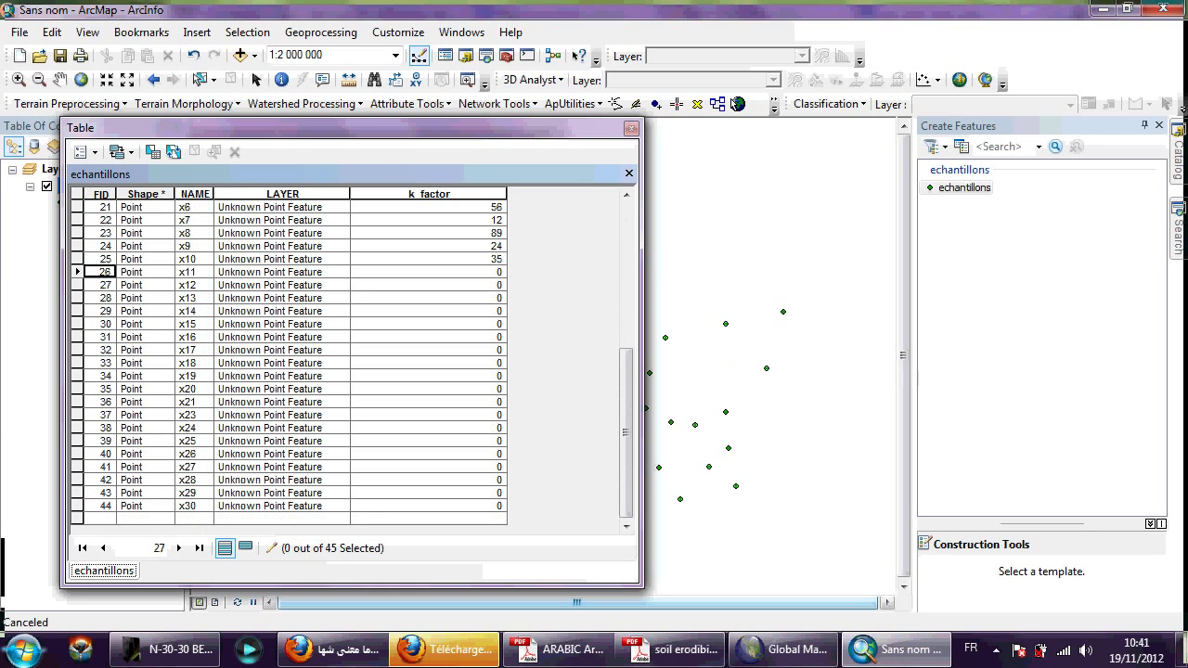
key("Right")
key("Right")
key("Right")
key("Right")
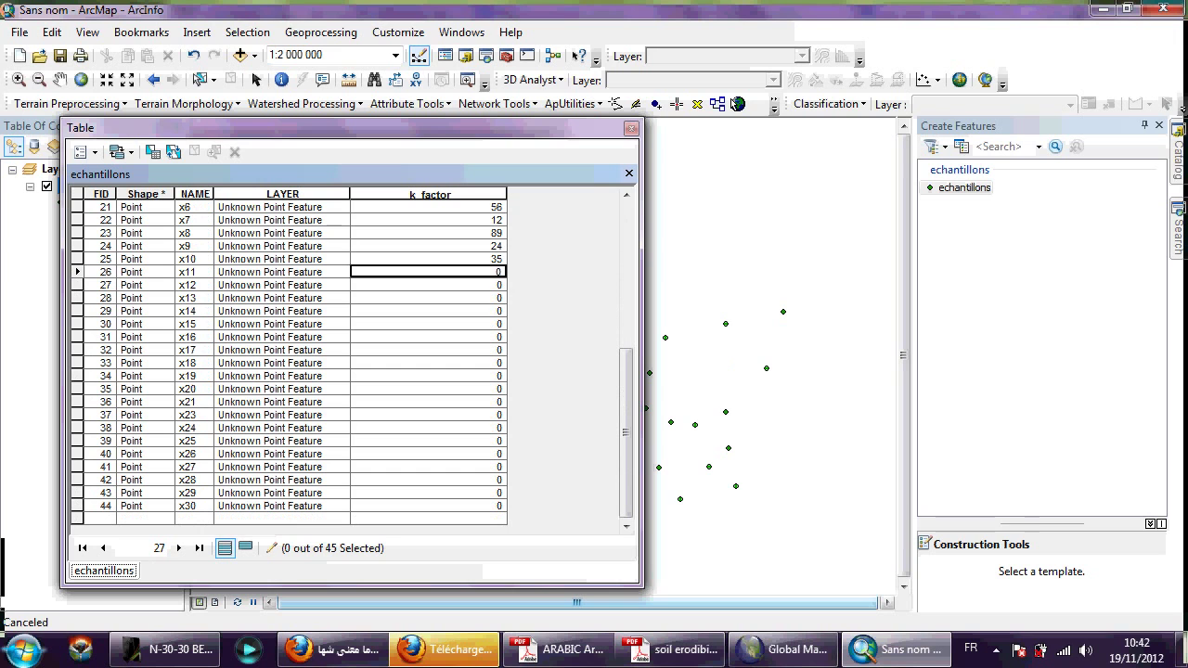
type("56")
key("Return")
type("78")
key("Return")
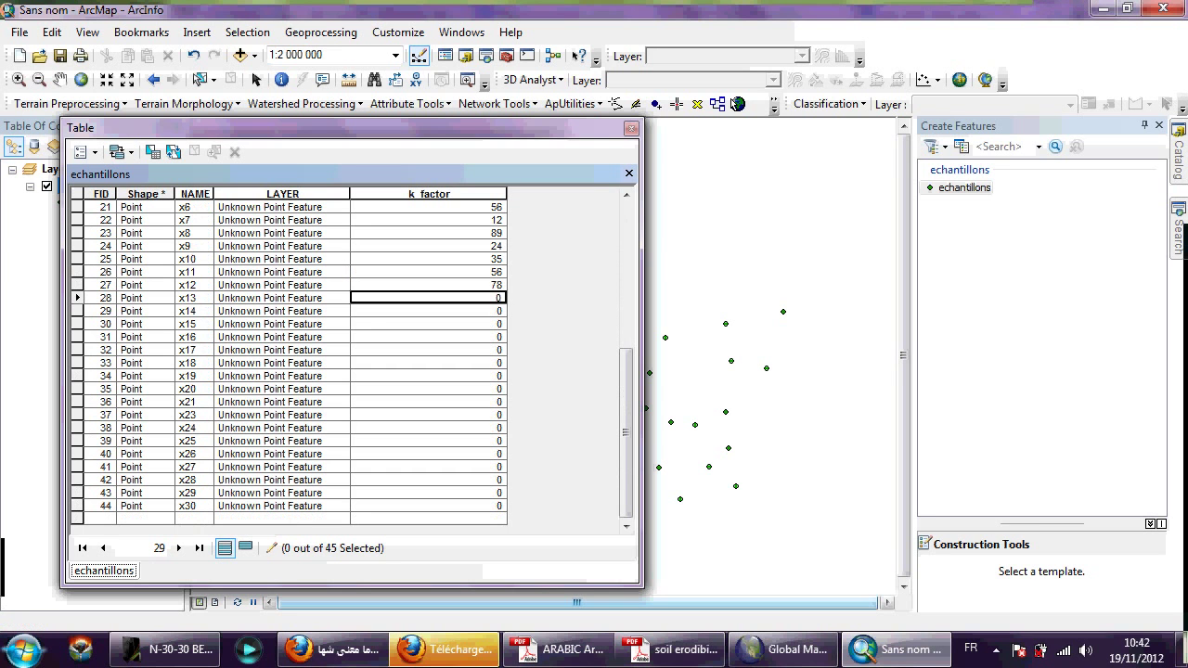
type("12")
key("Return")
type("42")
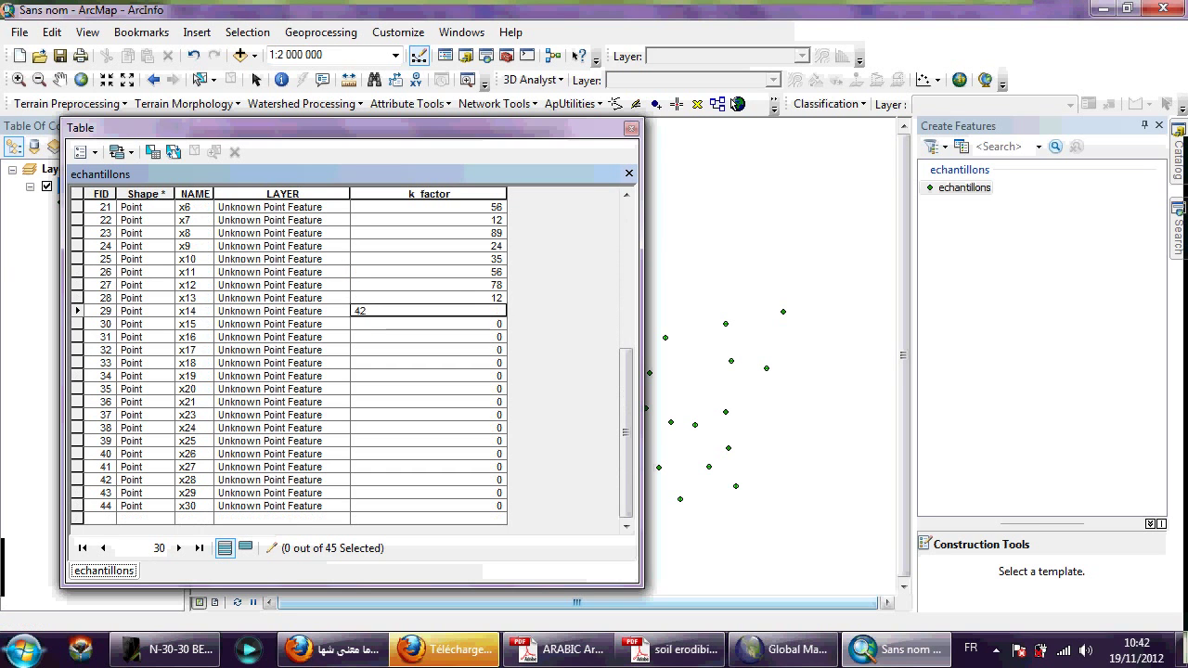
key("Return")
type("38")
key("Return")
Fill in the k_factor values of x16 to x20 with 19, 78, 15, 48 and 37
type("19")
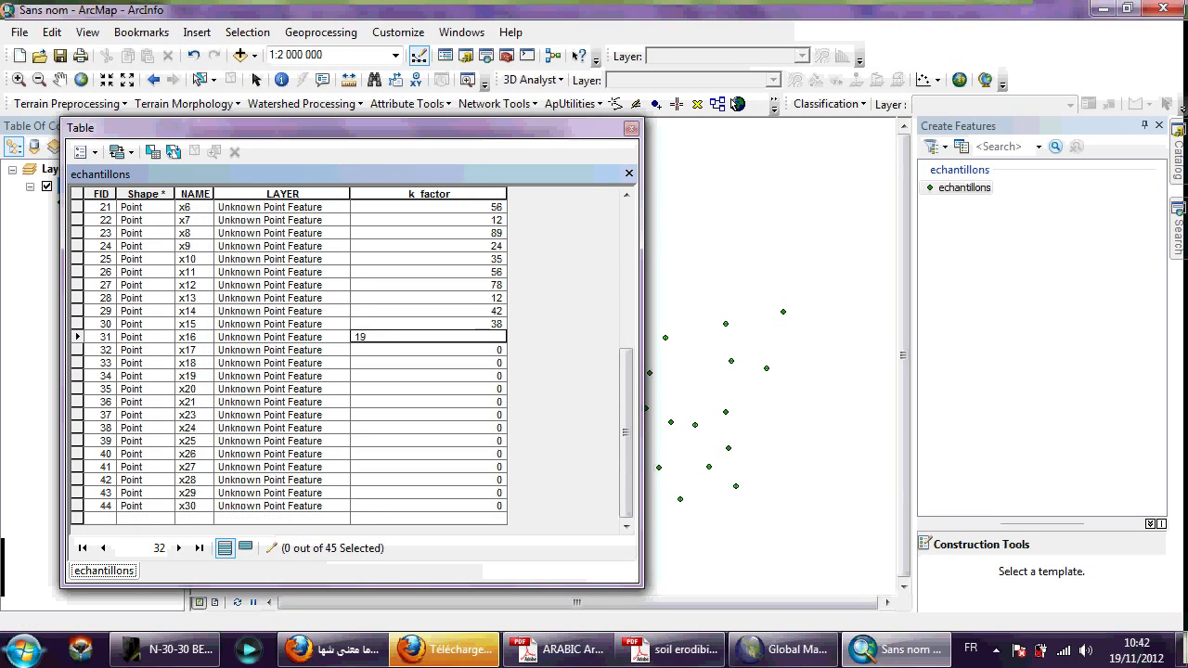
key("Return")
type("78")
key("Return")
type("1")
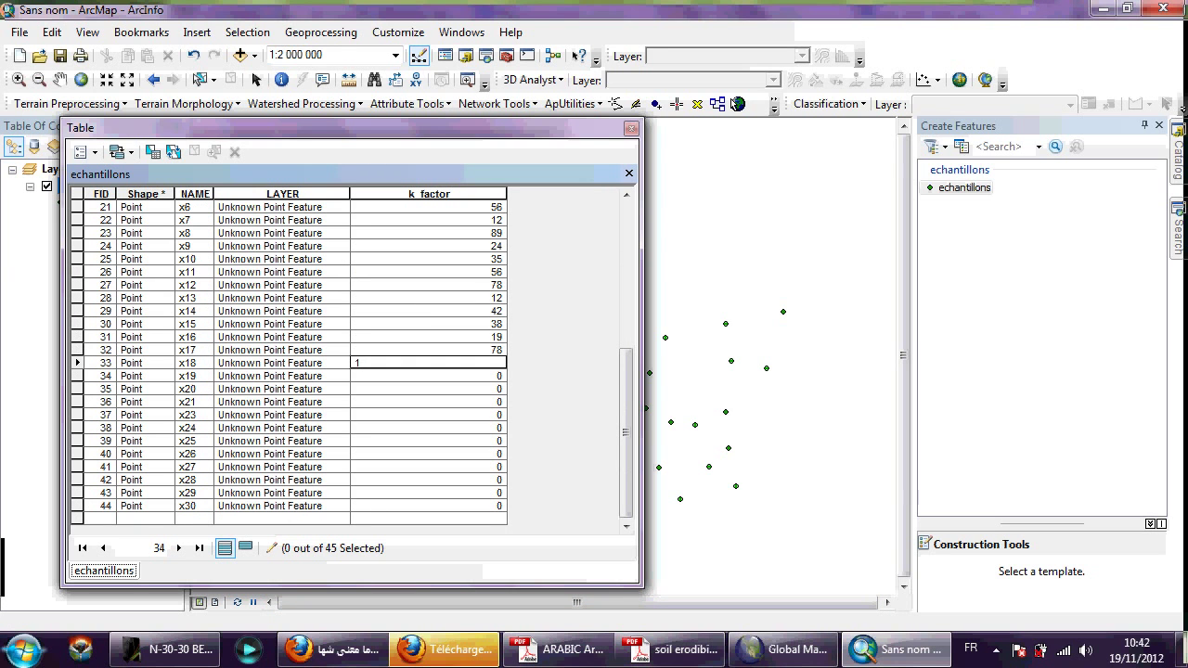
type("5")
key("Return")
type("48")
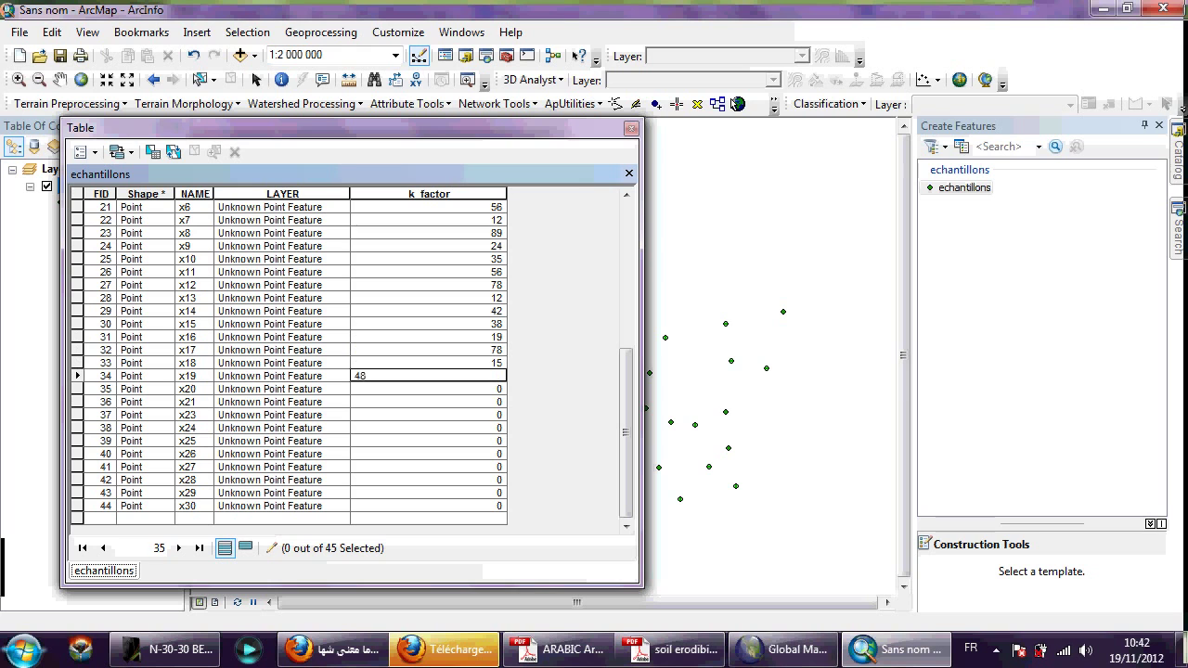
key("Return")
type("37")
key("Return")
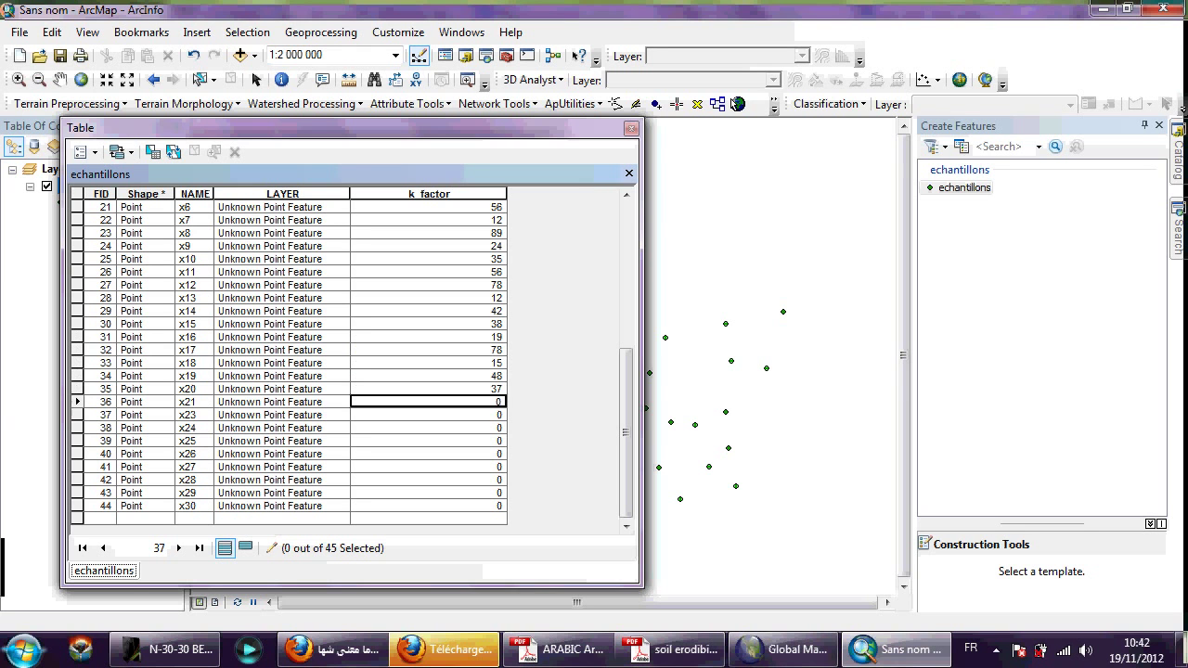
Fill in the k_factor values of x21, x23, x24, x25 and x26 with 12, 91, 83, 72 and 82
type("125")
key("BackSpace")
key("Return")
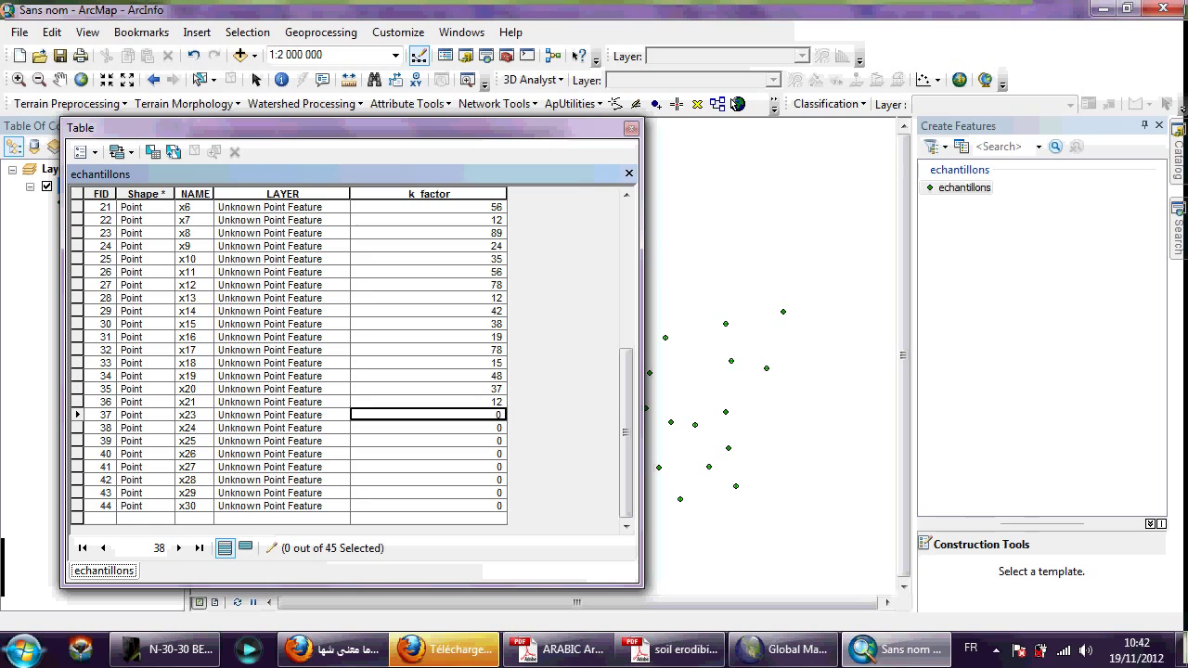
type("91")
key("Return")
type("83")
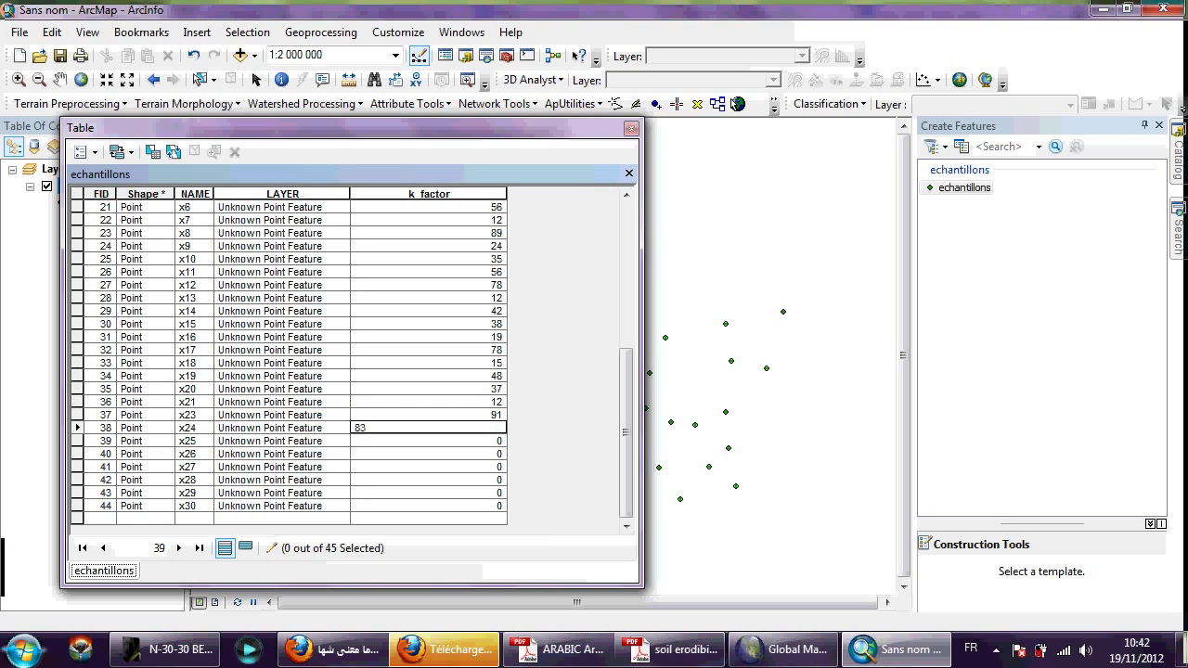
key("Return")
type("72")
key("Return")
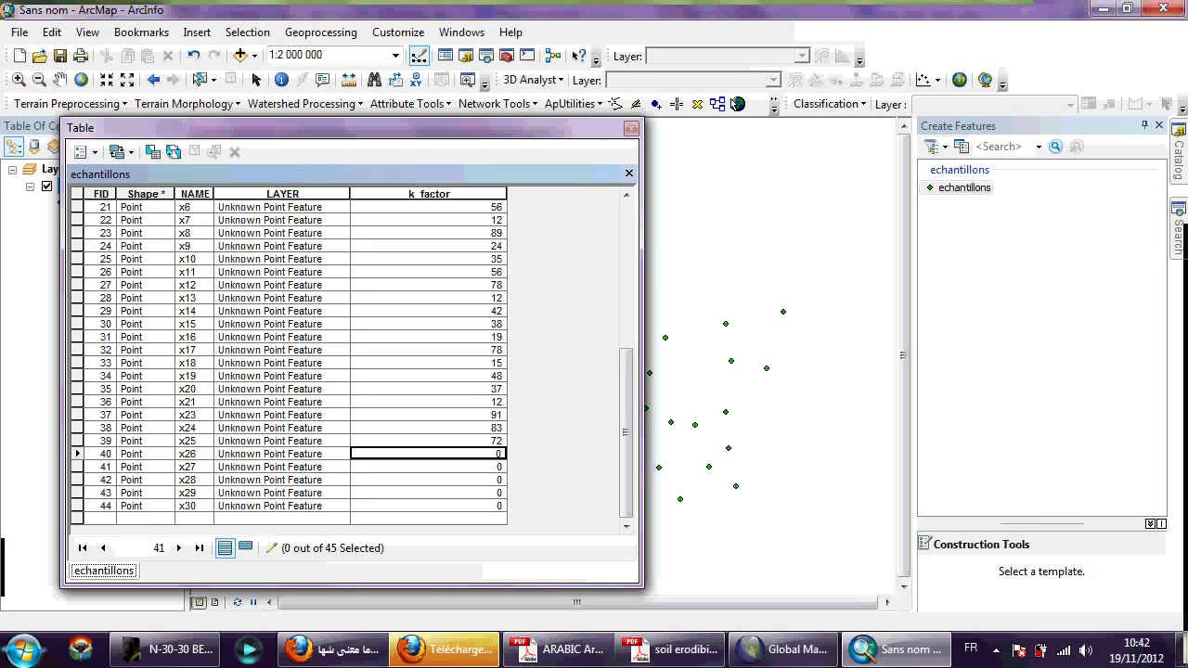
type("82")
key("Return")
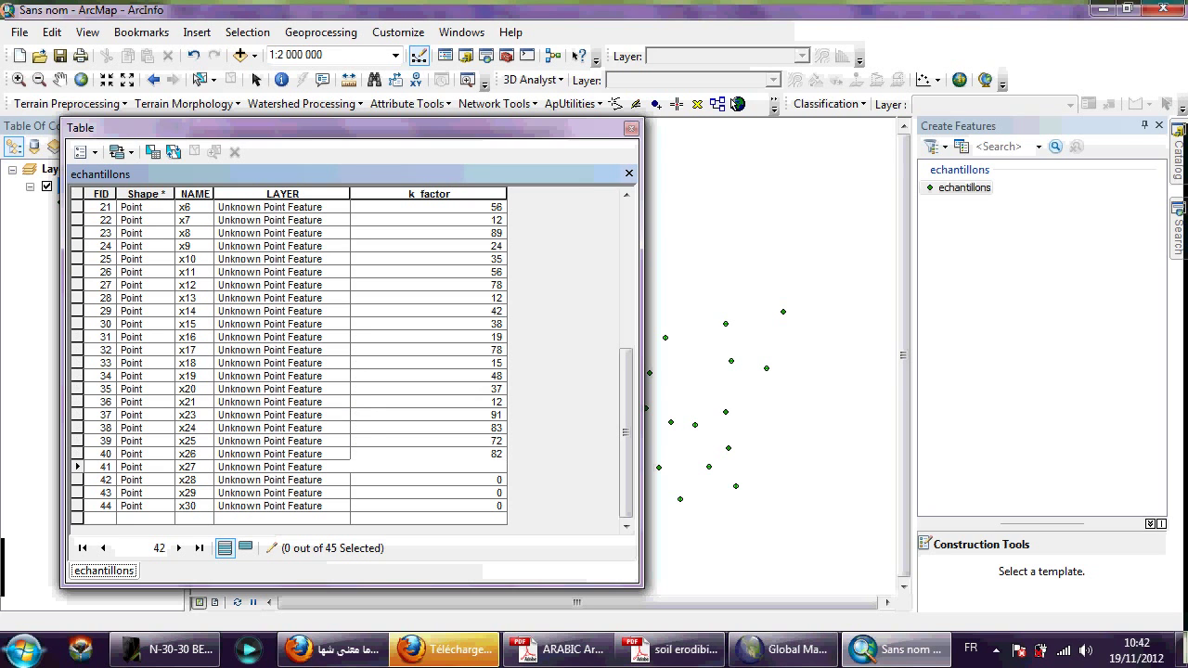
Fill in the k_factor values of x27 to x30 with 43, 63, 40 and 17
type("43")
key("Return")
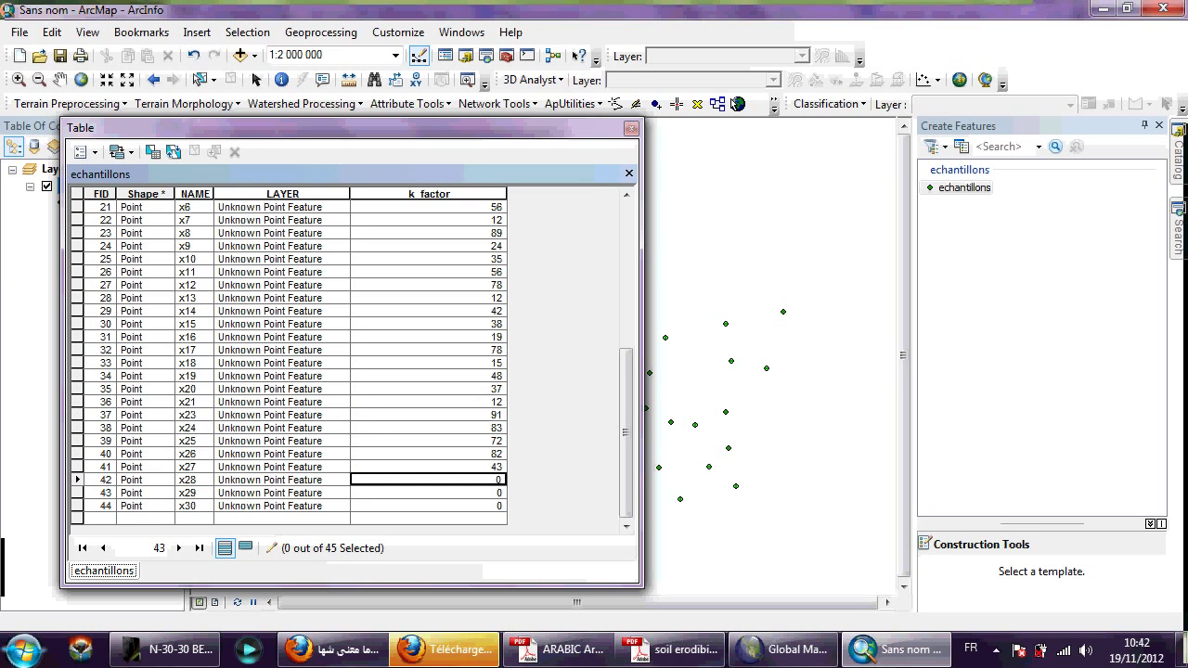
type("63")
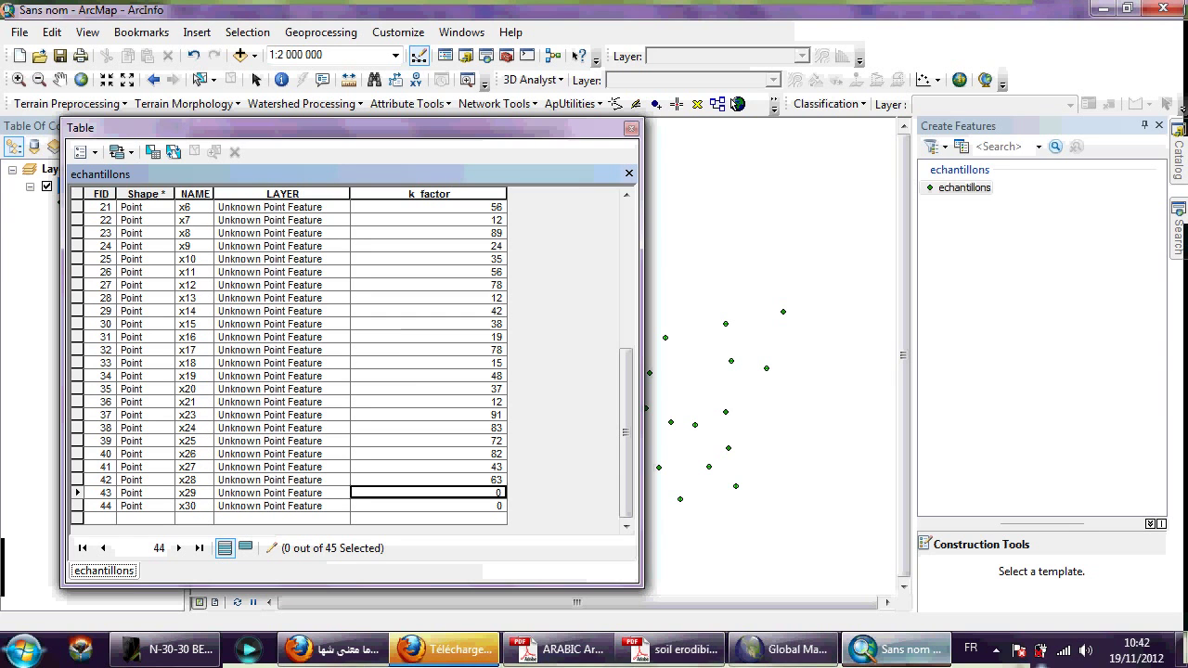
left_click(995, 650)
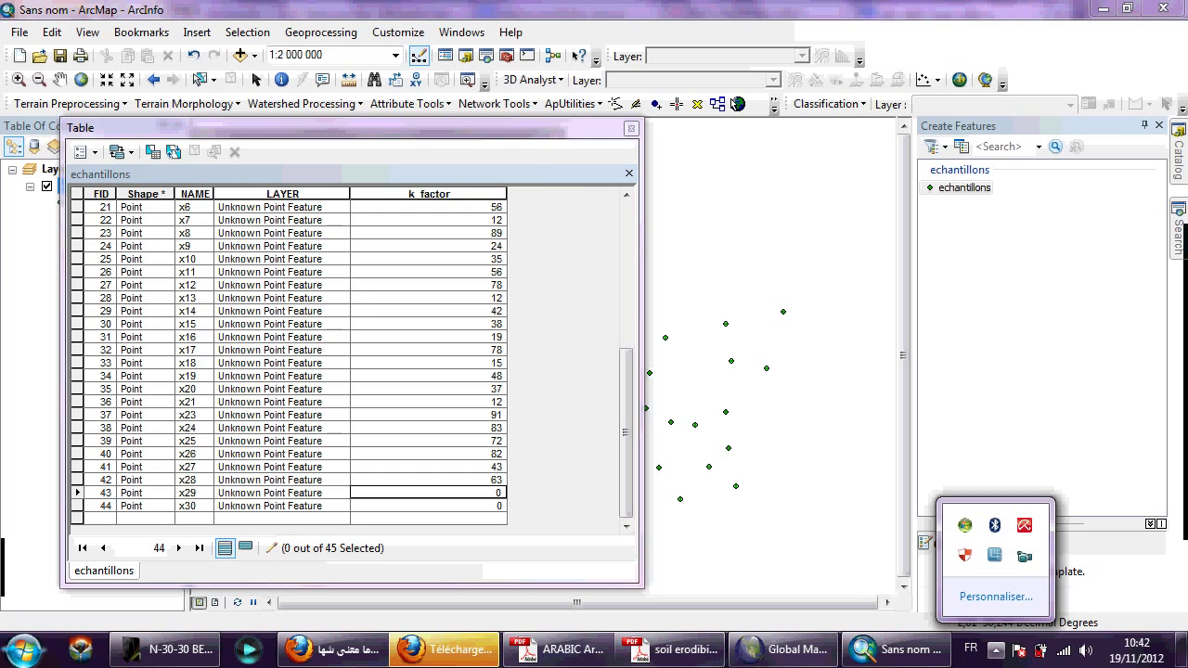
left_click(427, 493)
type("40")
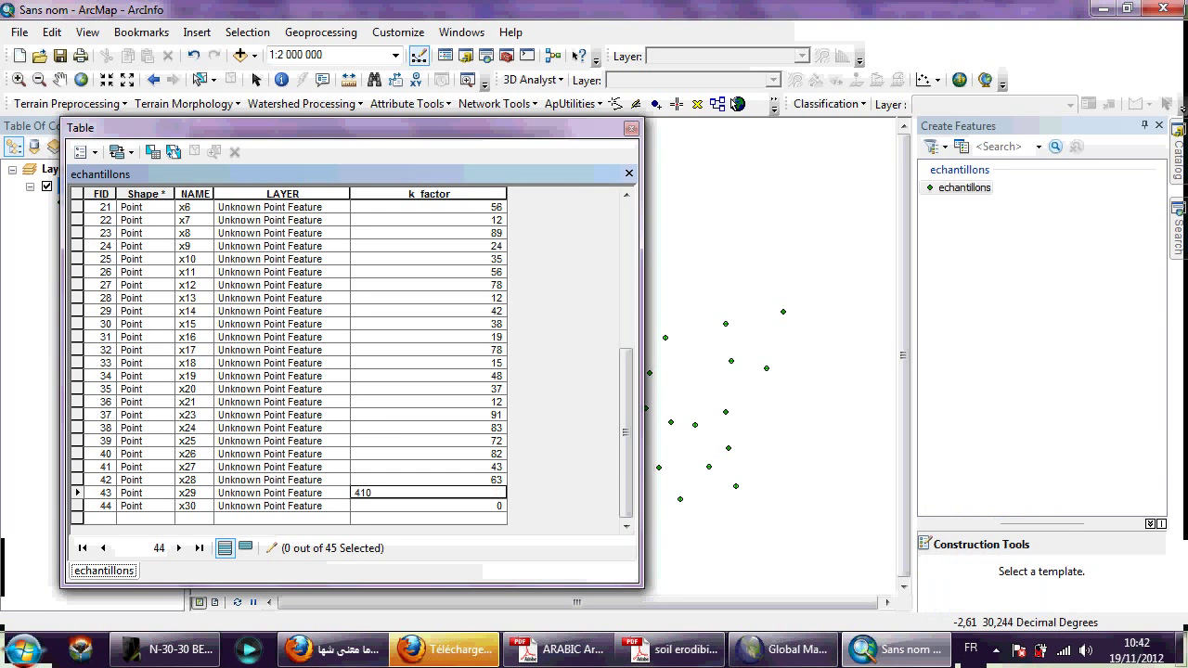
key("BackSpace")
key("Return")
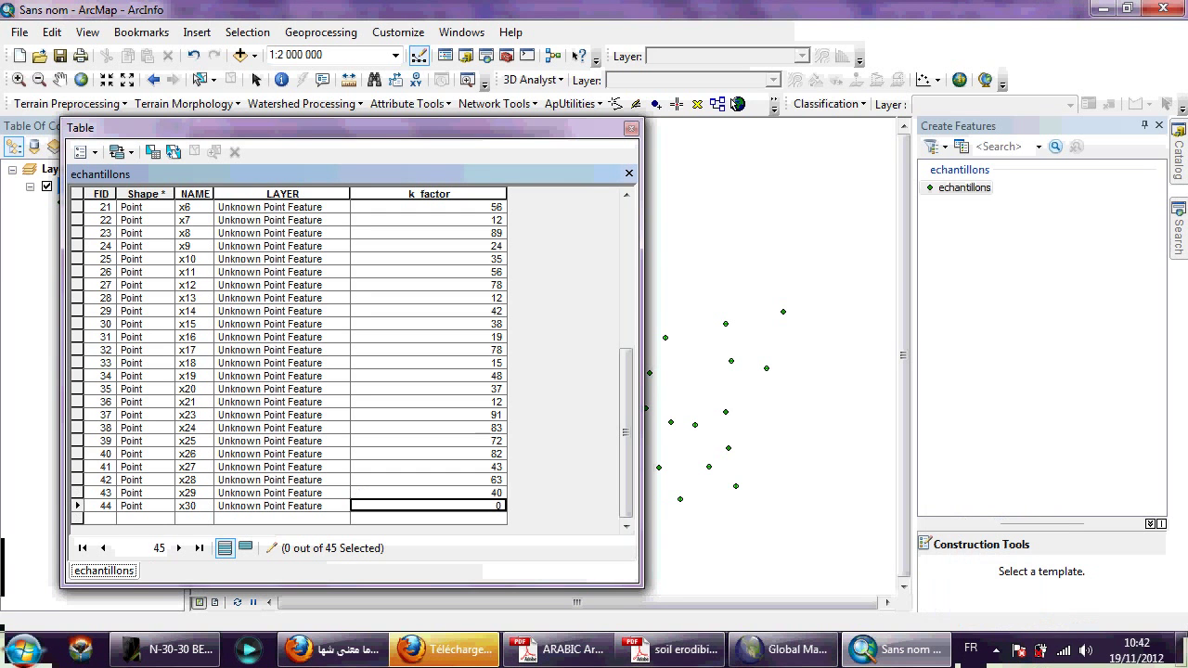
type("17")
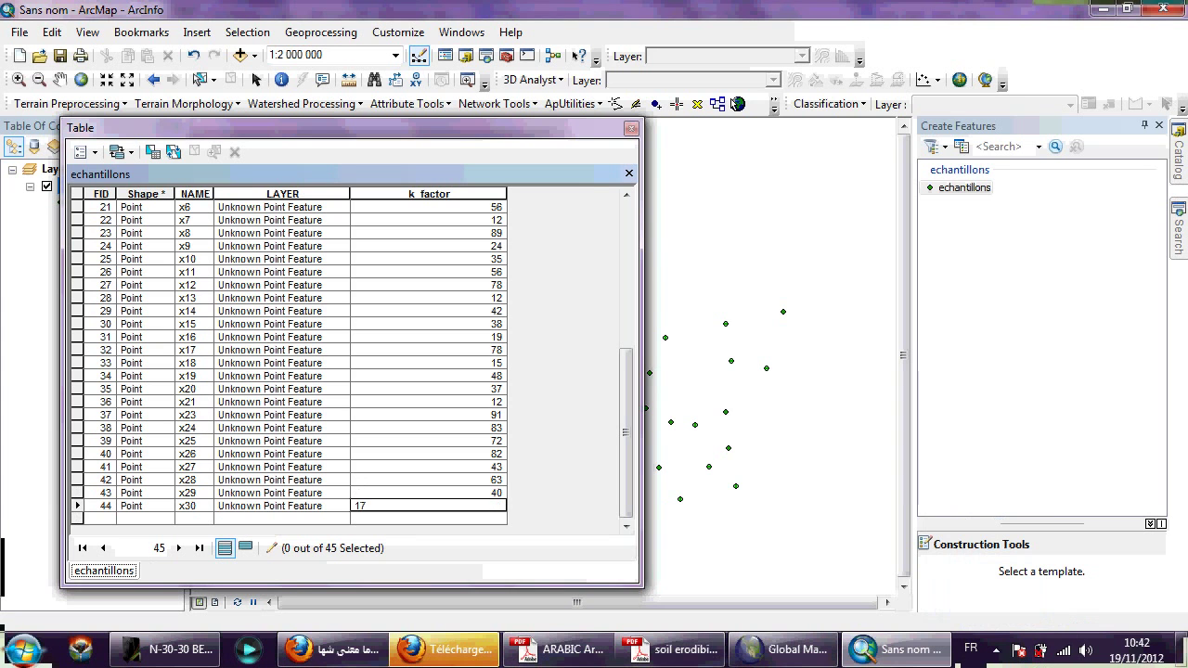
key("Up")
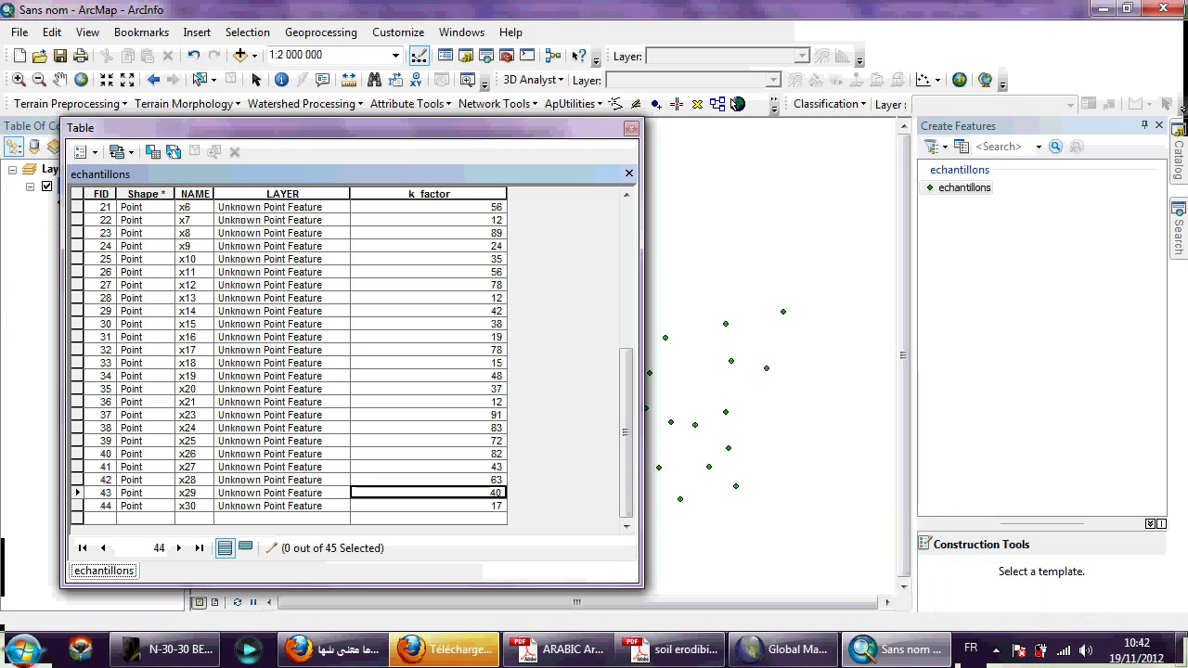
Close the echantillons attribute table and stop editing, saving the edits
left_click(631, 128)
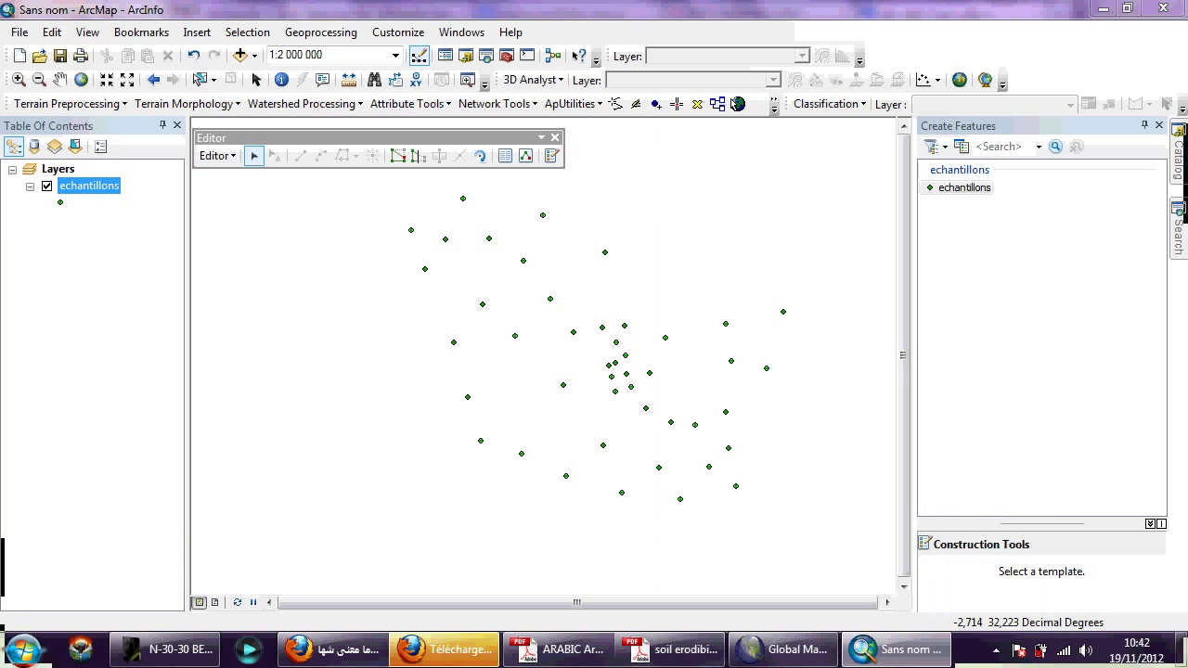
left_click(217, 155)
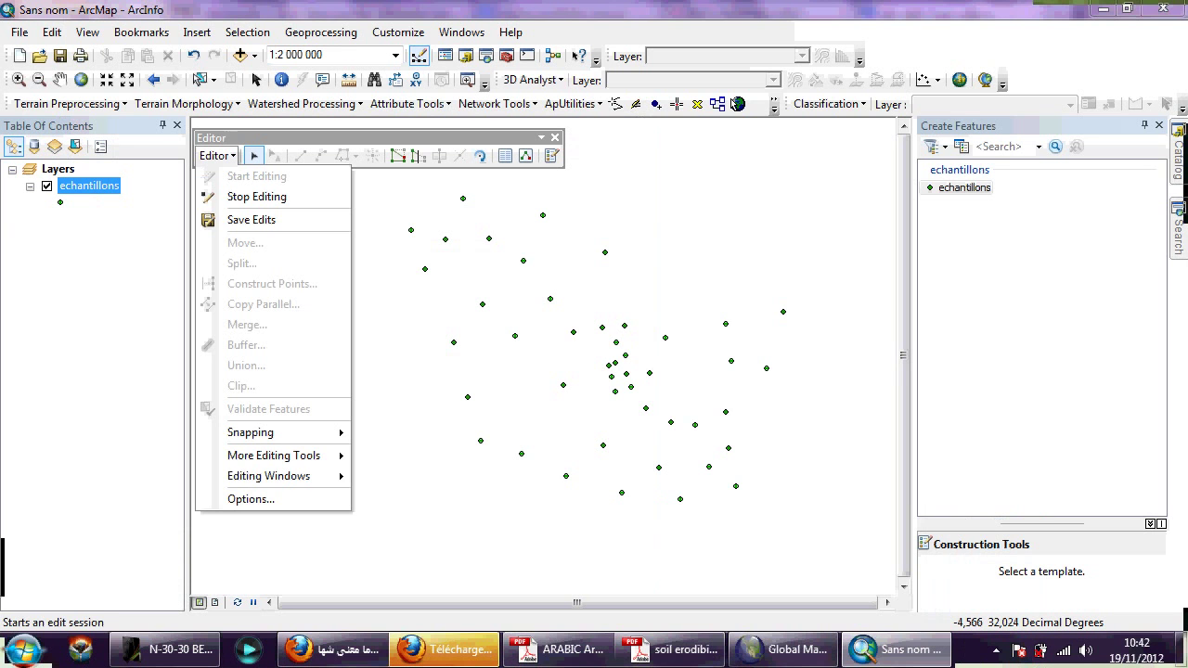
left_click(256, 196)
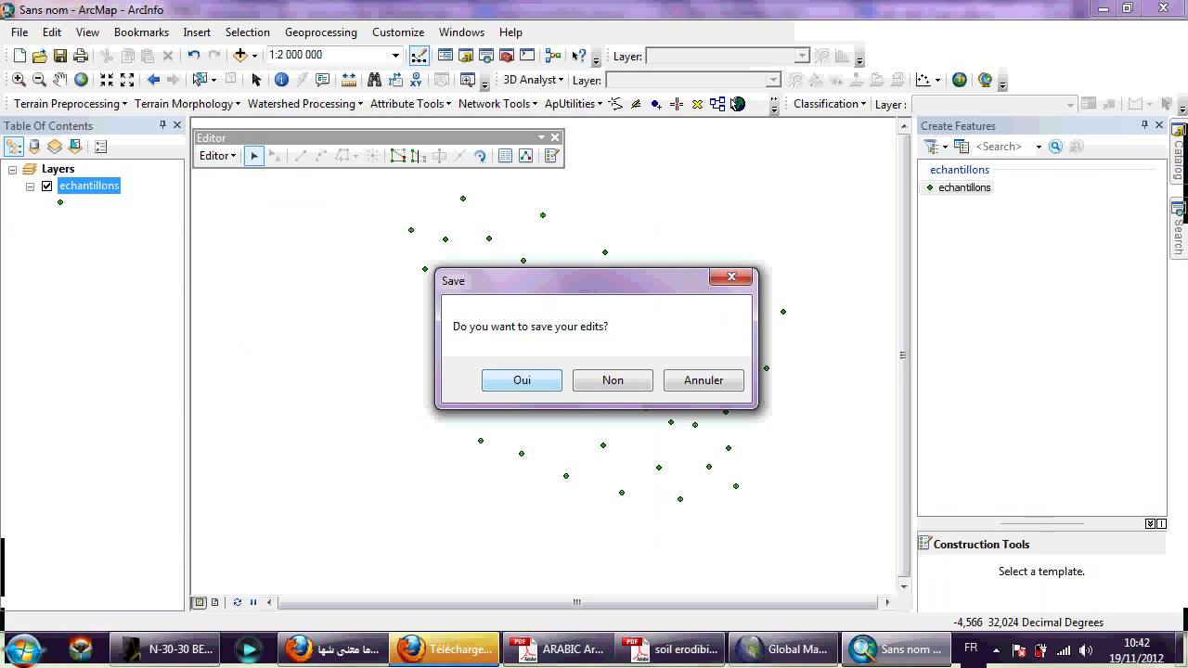
key("Return")
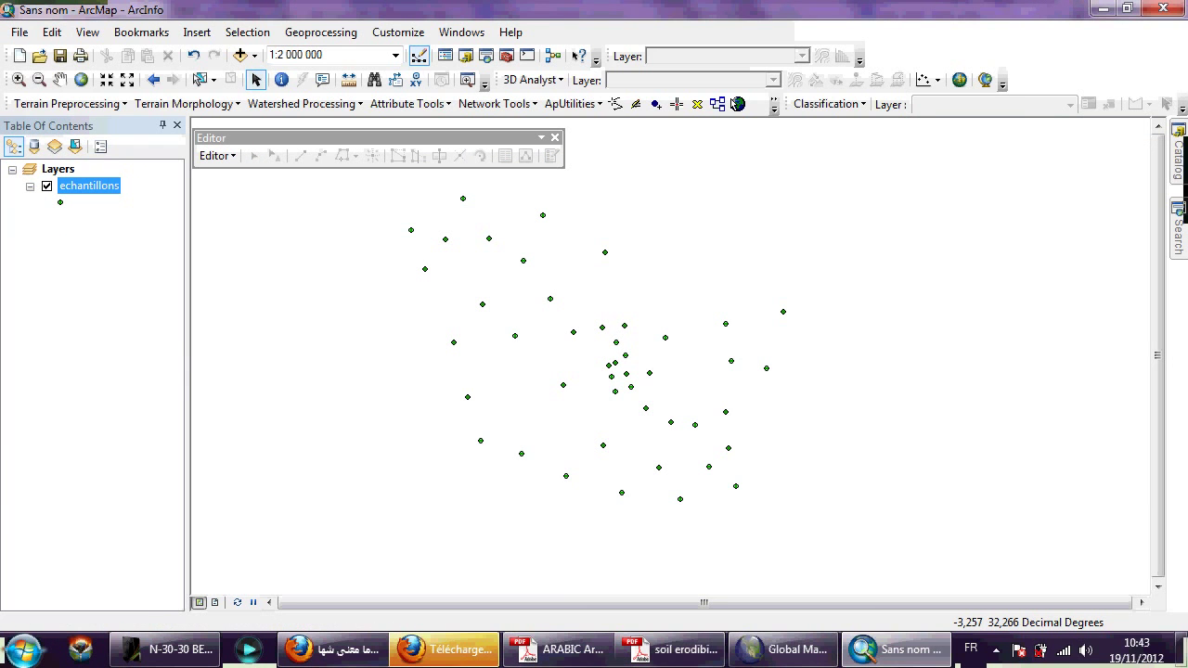
Start the 3D Analyst Create TIN tool and add echantillons as input feature class, with k_factor as the height field
left_click(995, 650)
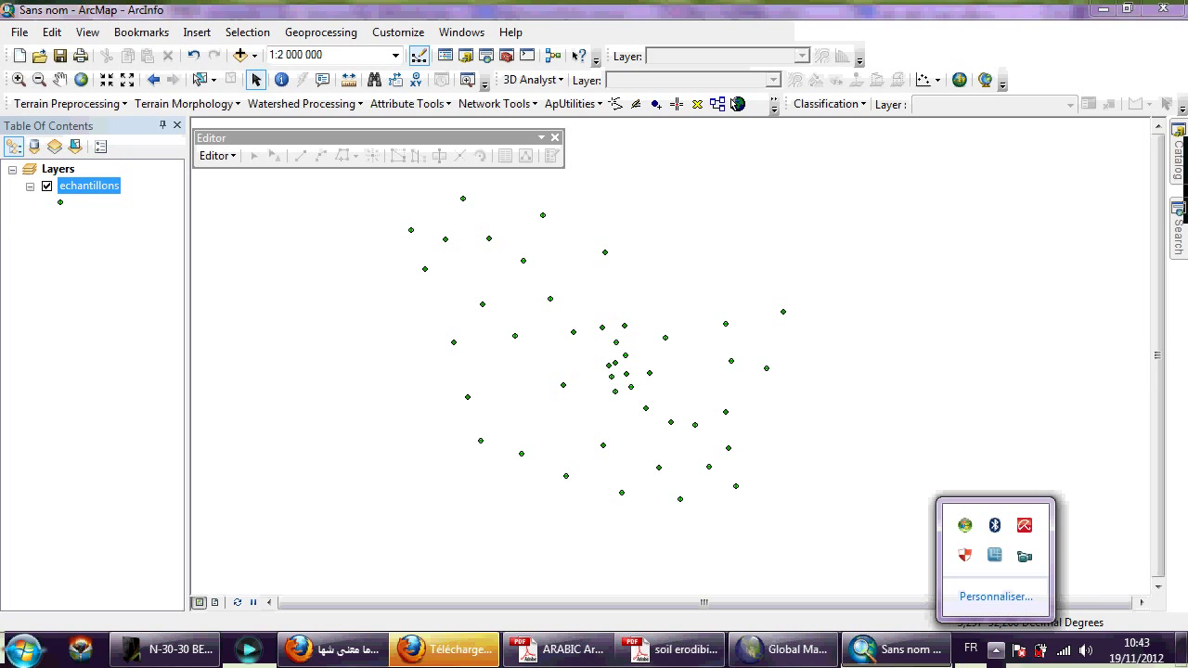
left_click(505, 56)
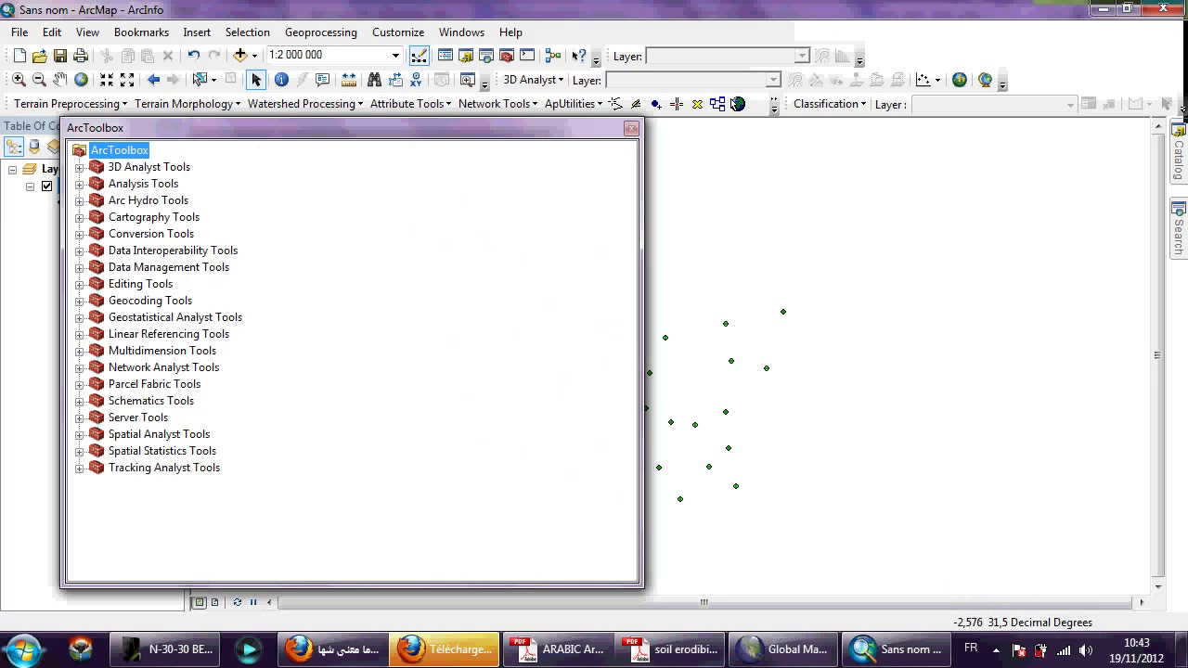
left_click(79, 167)
left_click(97, 334)
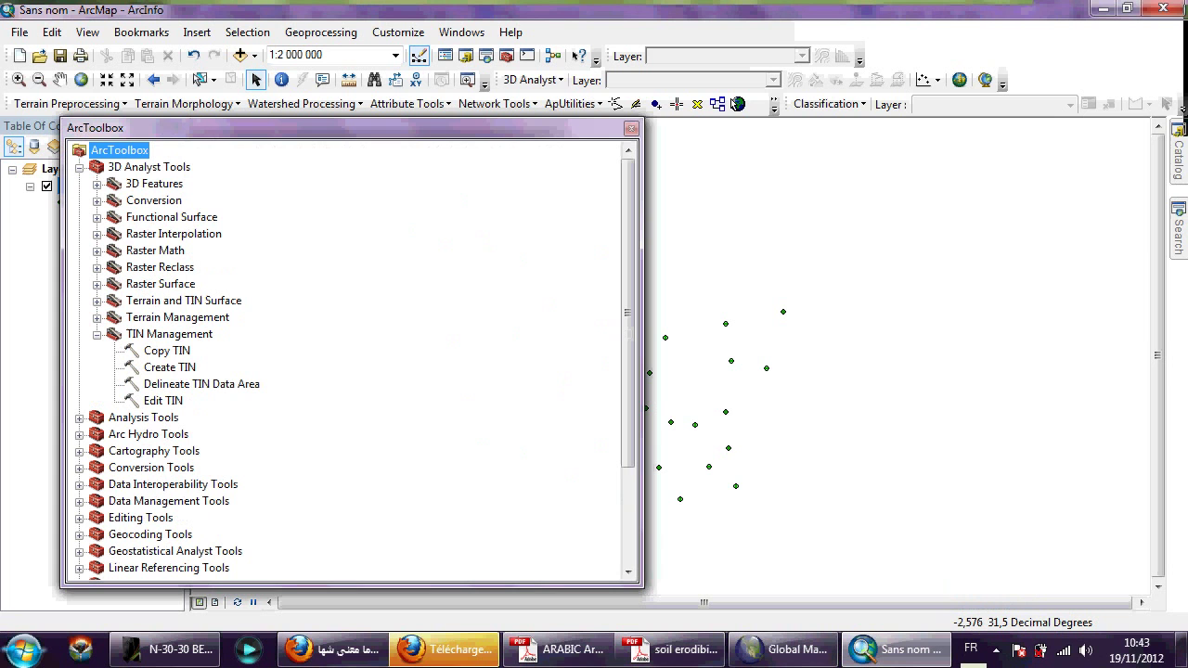
left_click(169, 367)
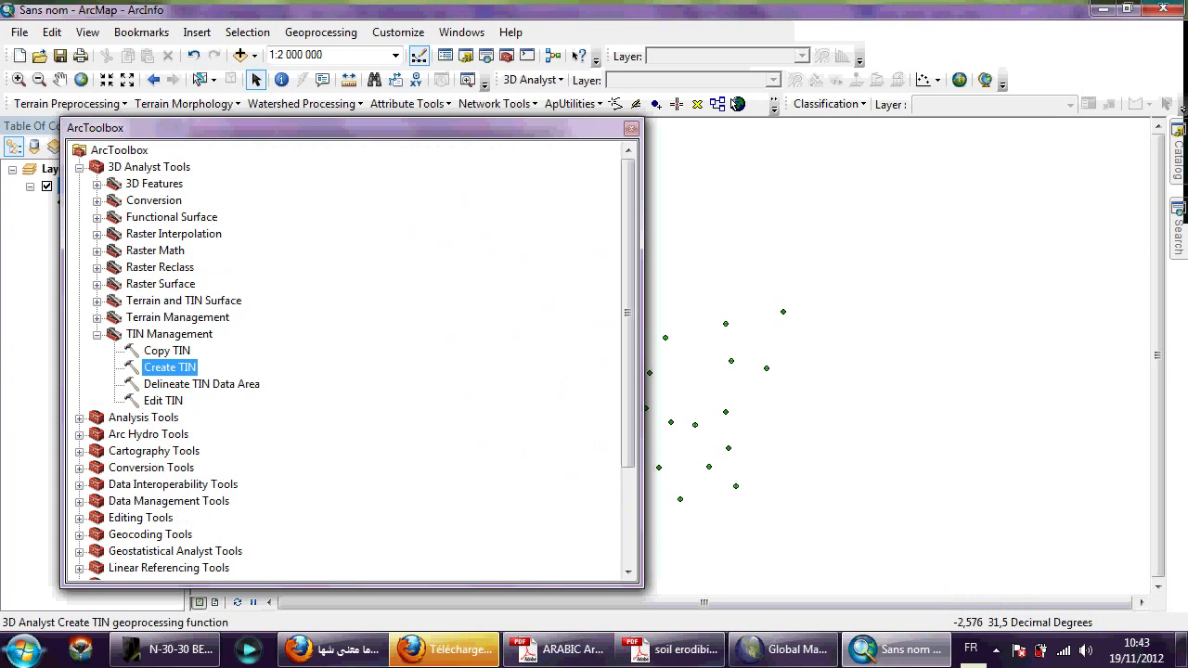
key("Return")
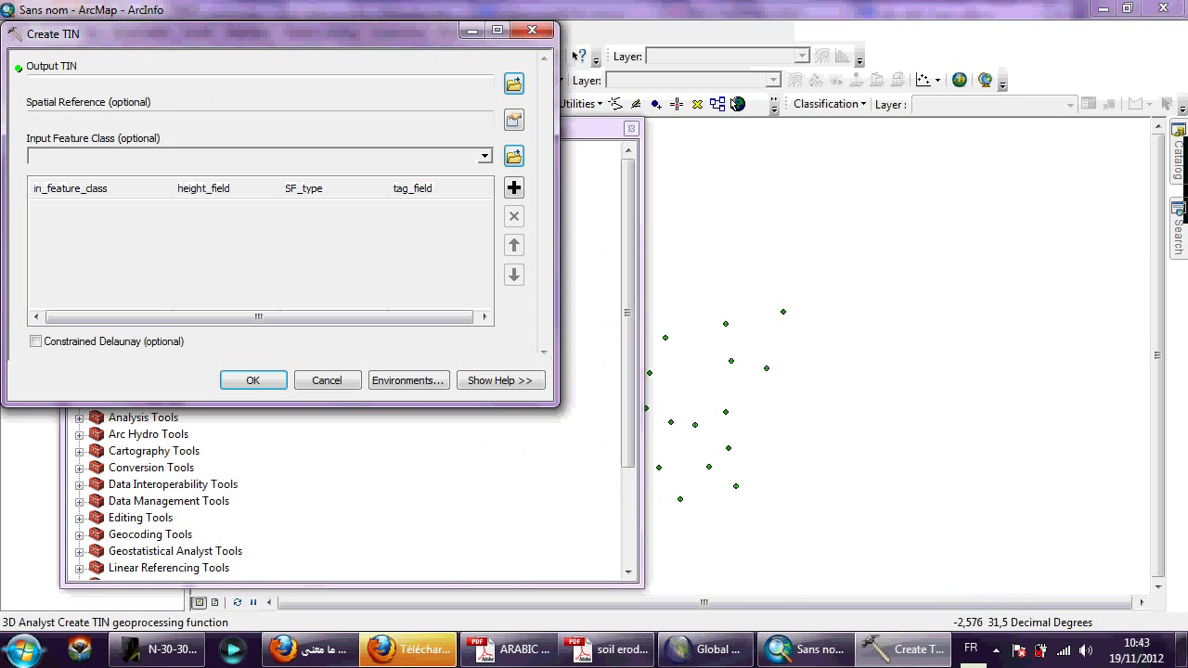
left_click(484, 156)
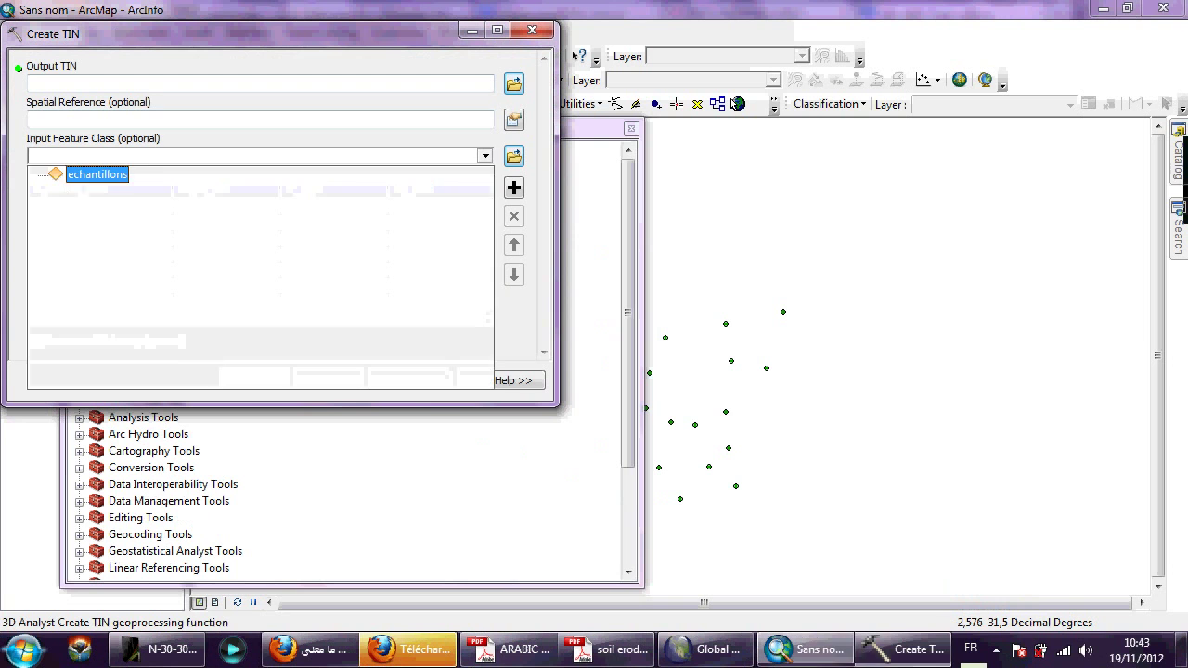
left_click(96, 173)
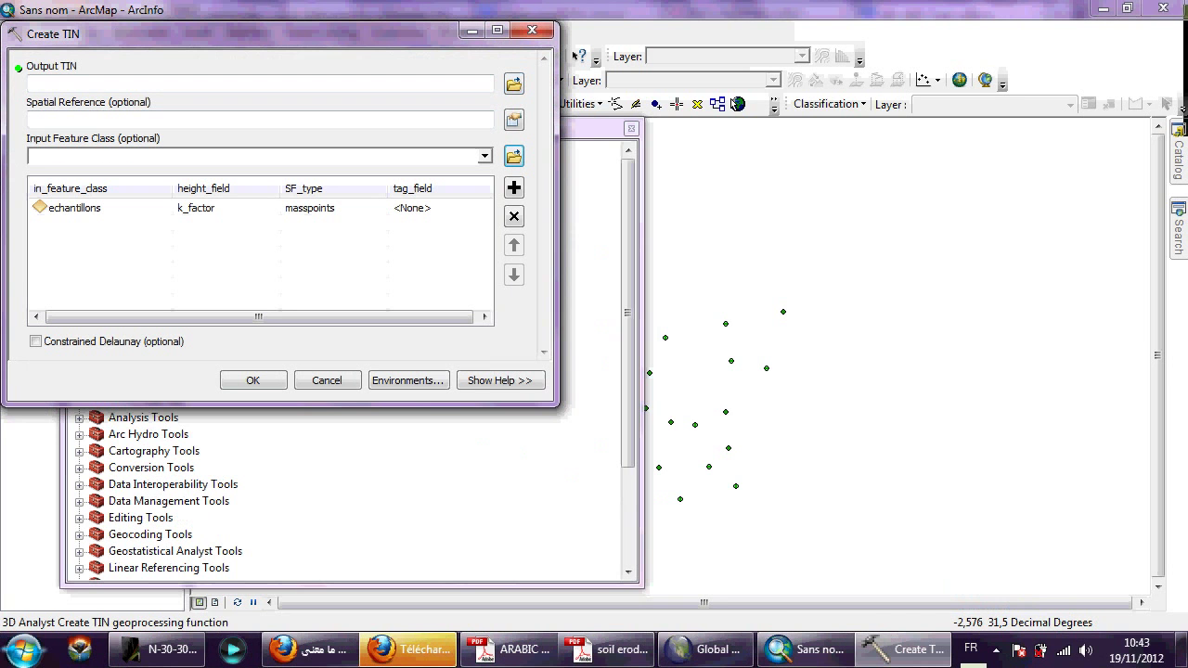
Set the output TIN to soil in the folder C:\echnatiolonsg geologique and run Create TIN
left_click(513, 83)
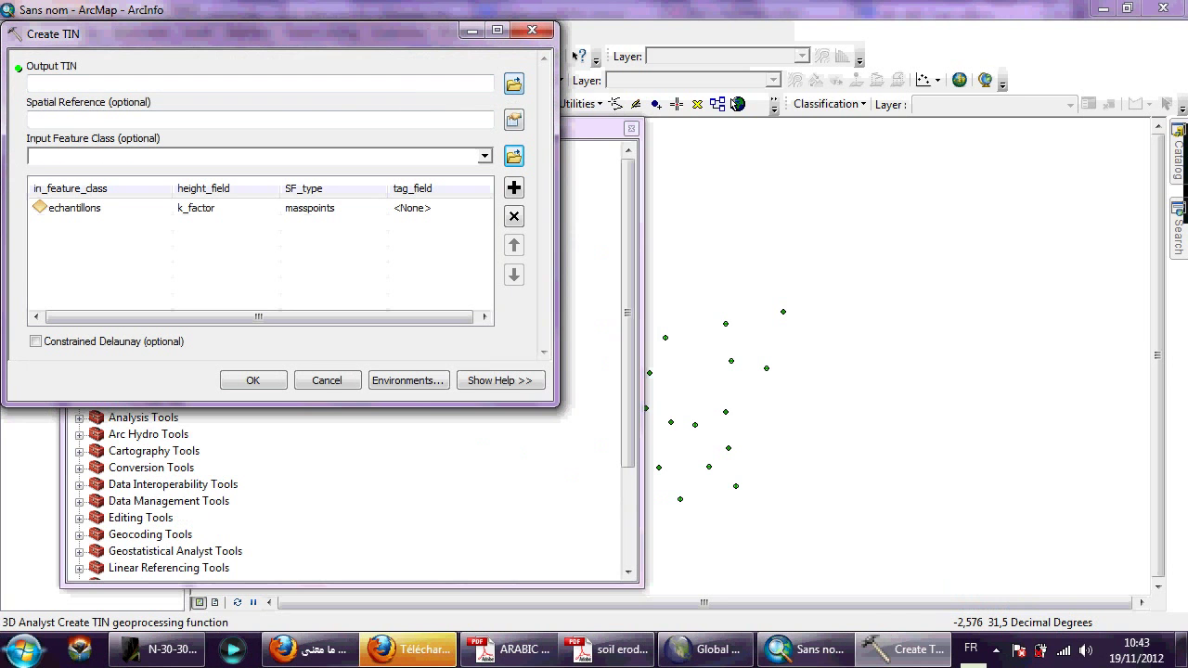
left_click(306, 99)
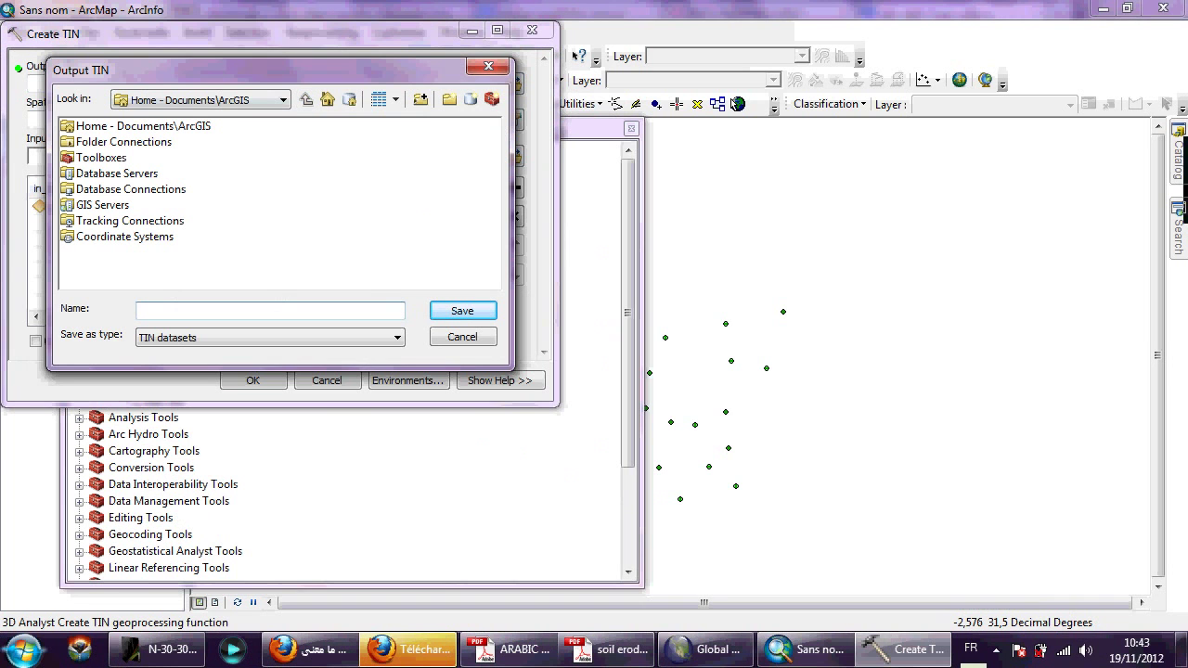
double_click(123, 142)
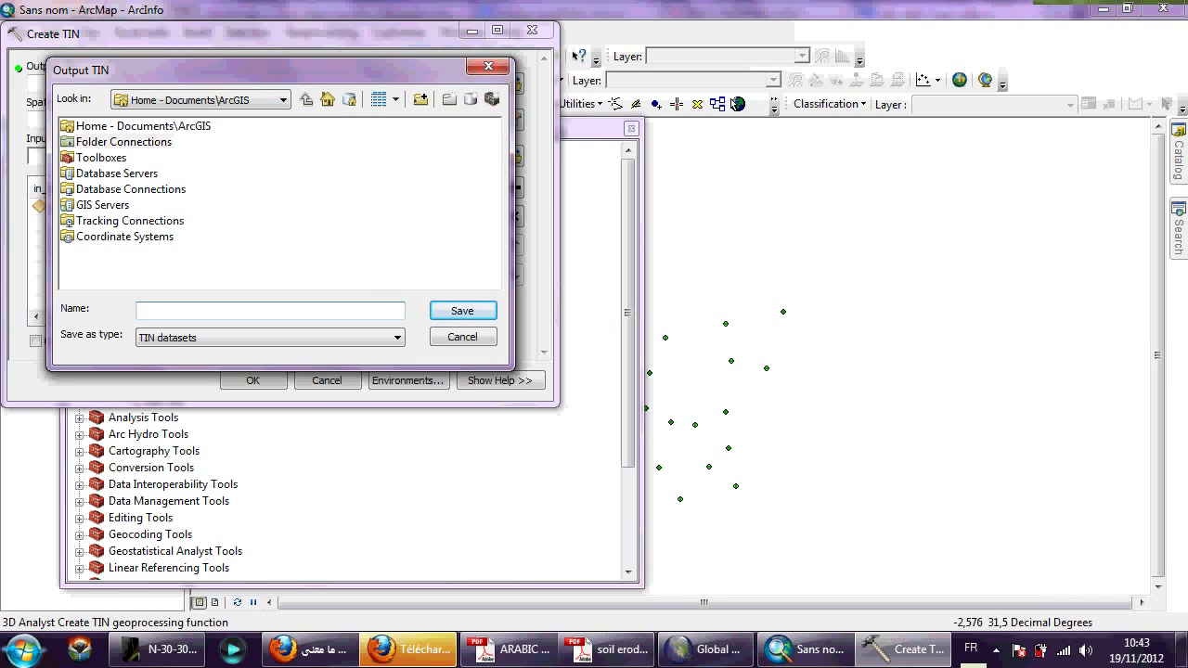
double_click(77, 126)
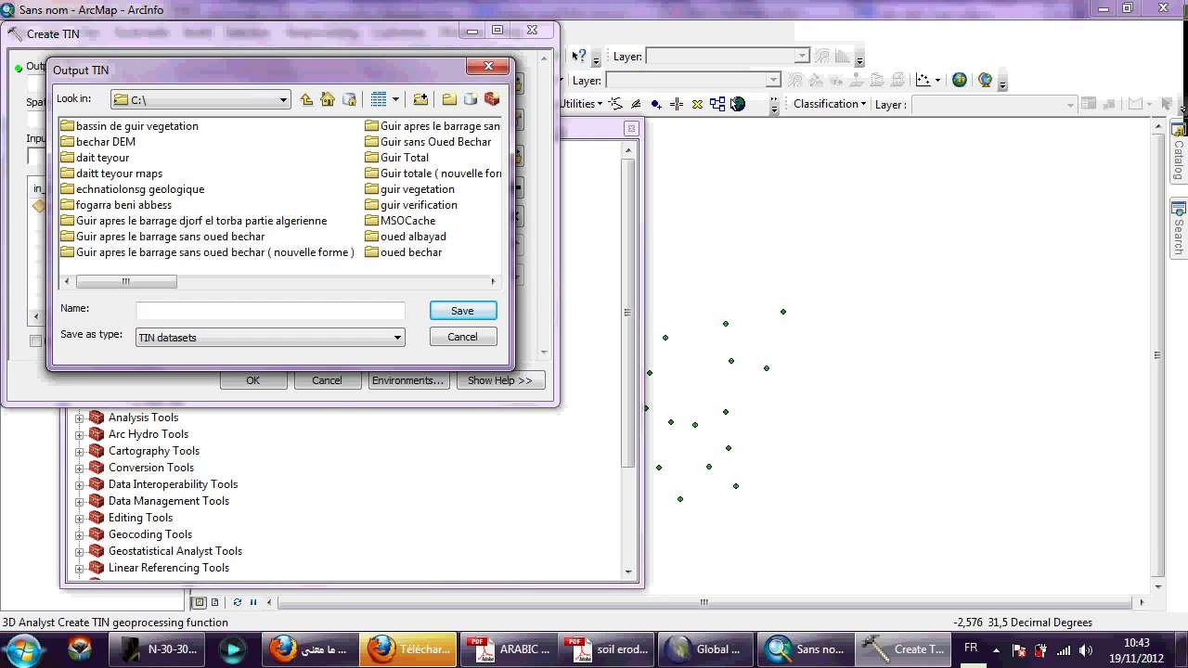
double_click(139, 189)
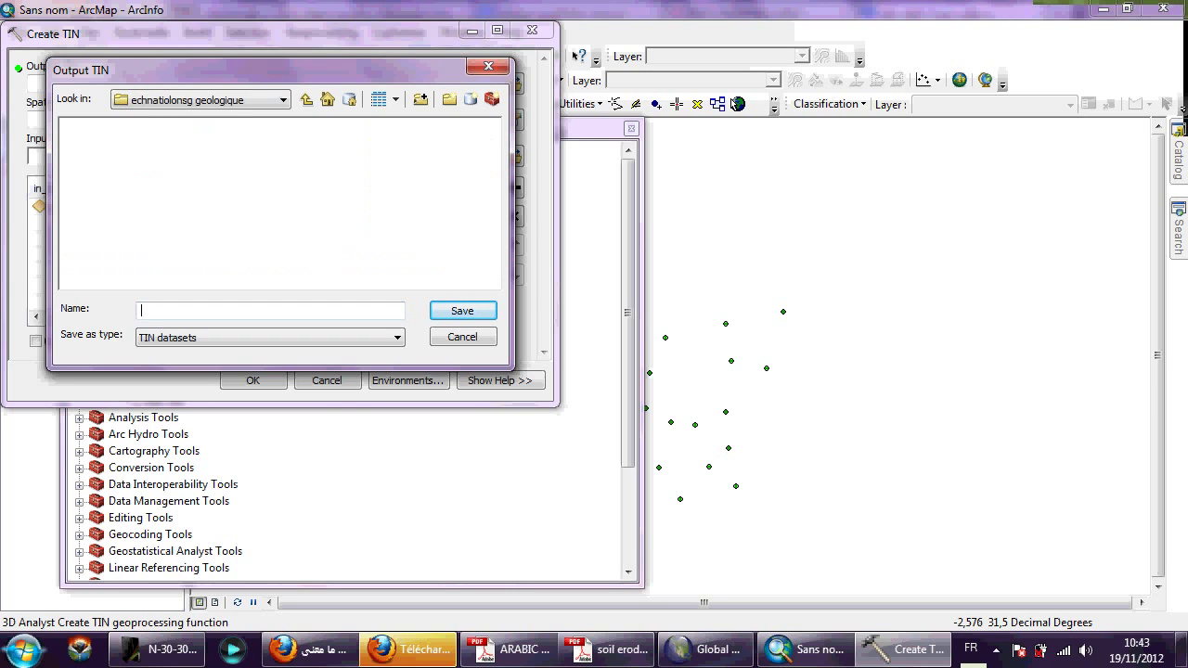
type("soil")
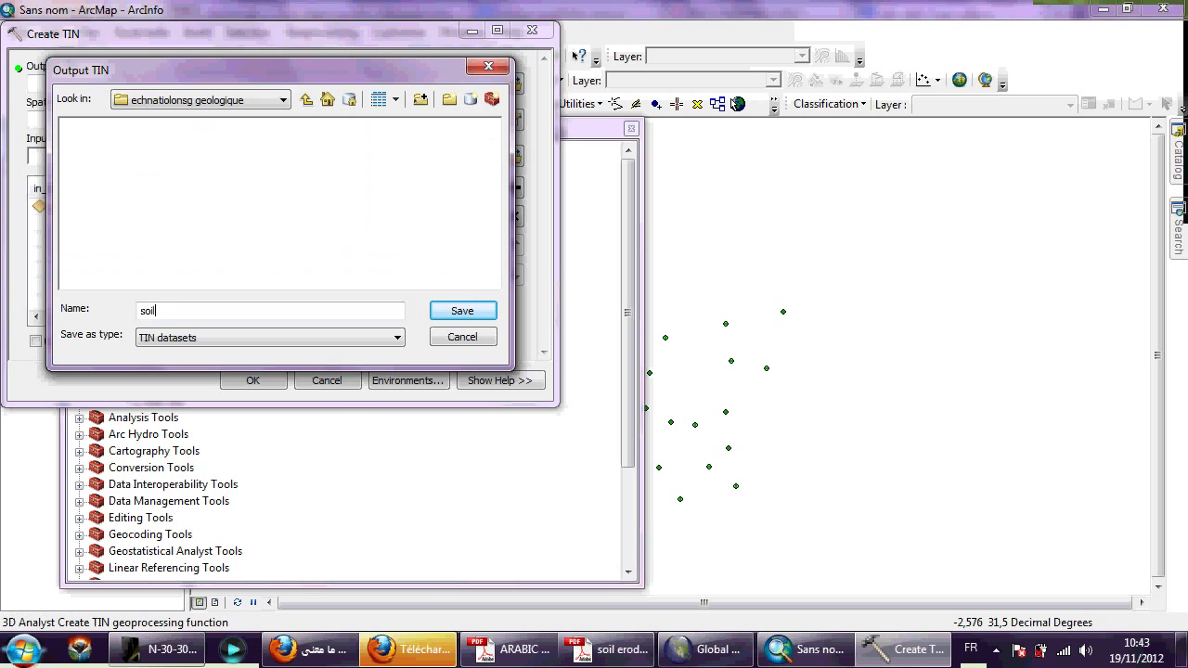
key("BackSpace")
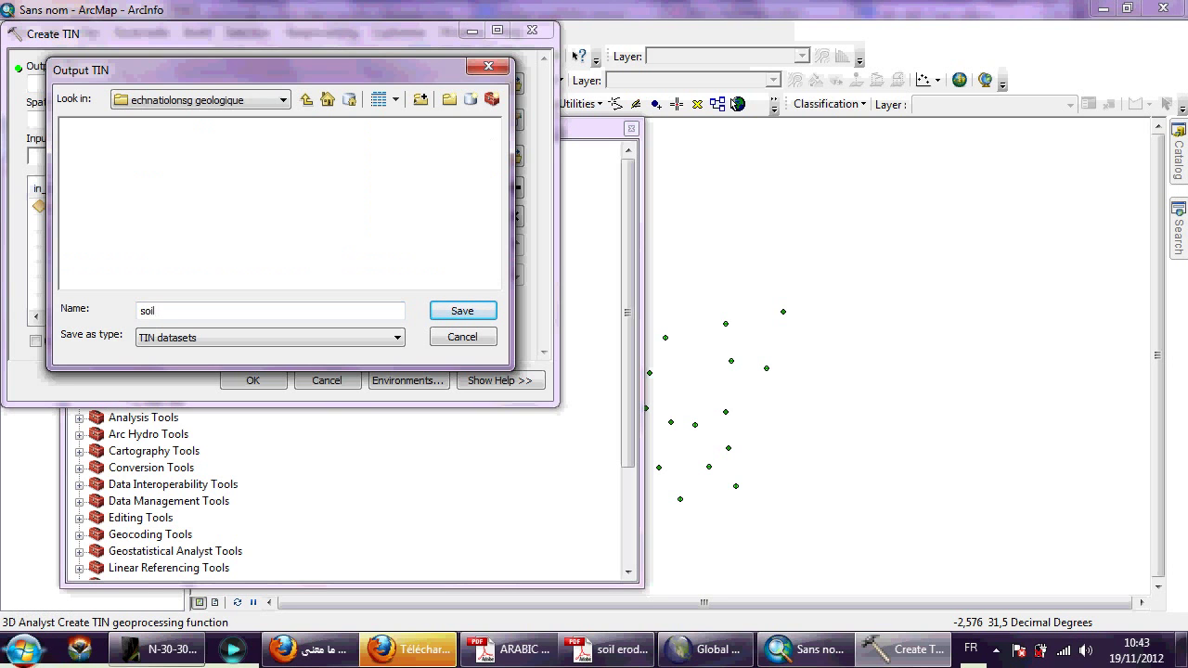
key("Return")
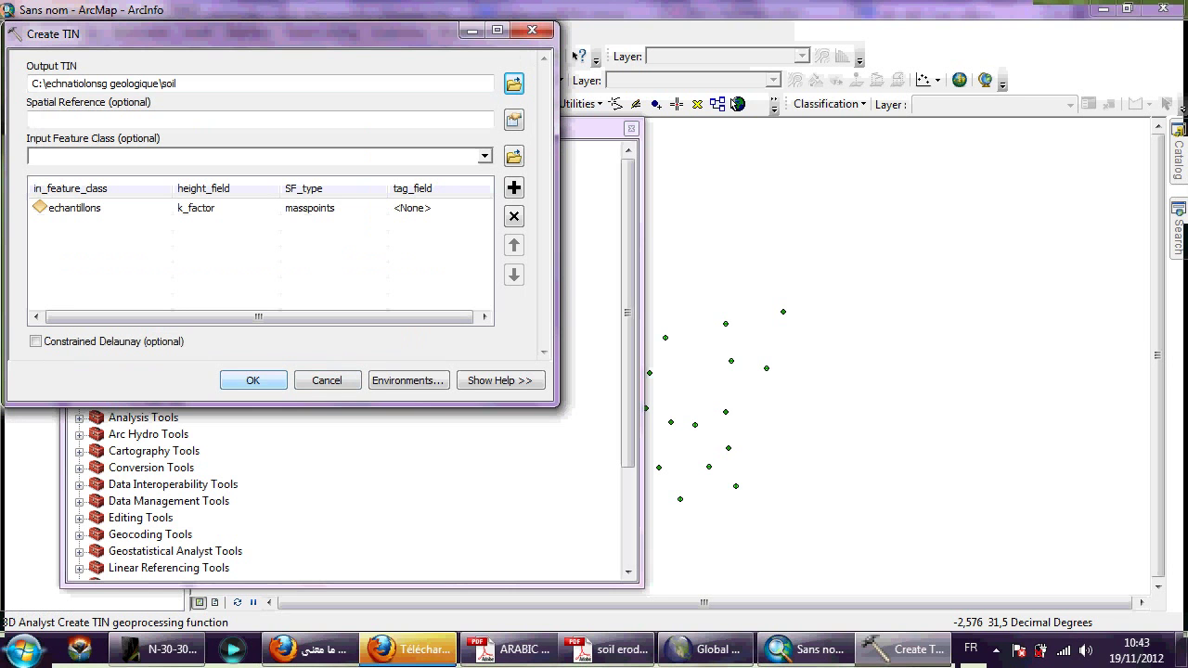
key("Return")
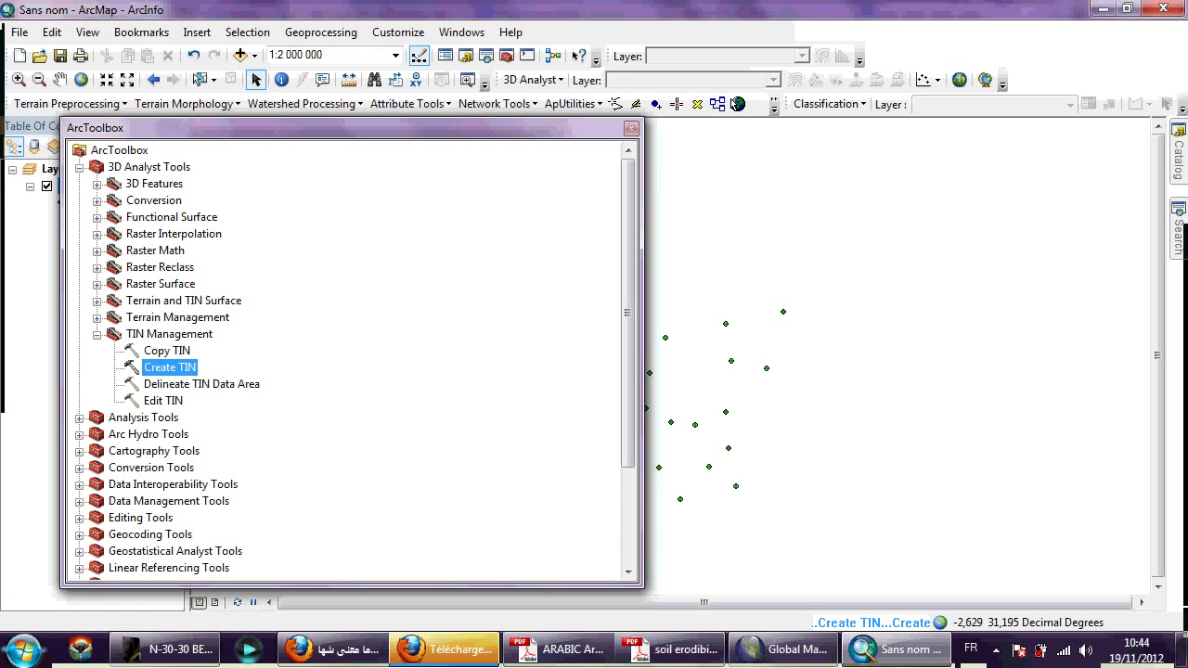
Narrow the ArcToolbox window and examine the soil TIN surface on the map at several scales
left_click_drag(642, 355, 295, 352)
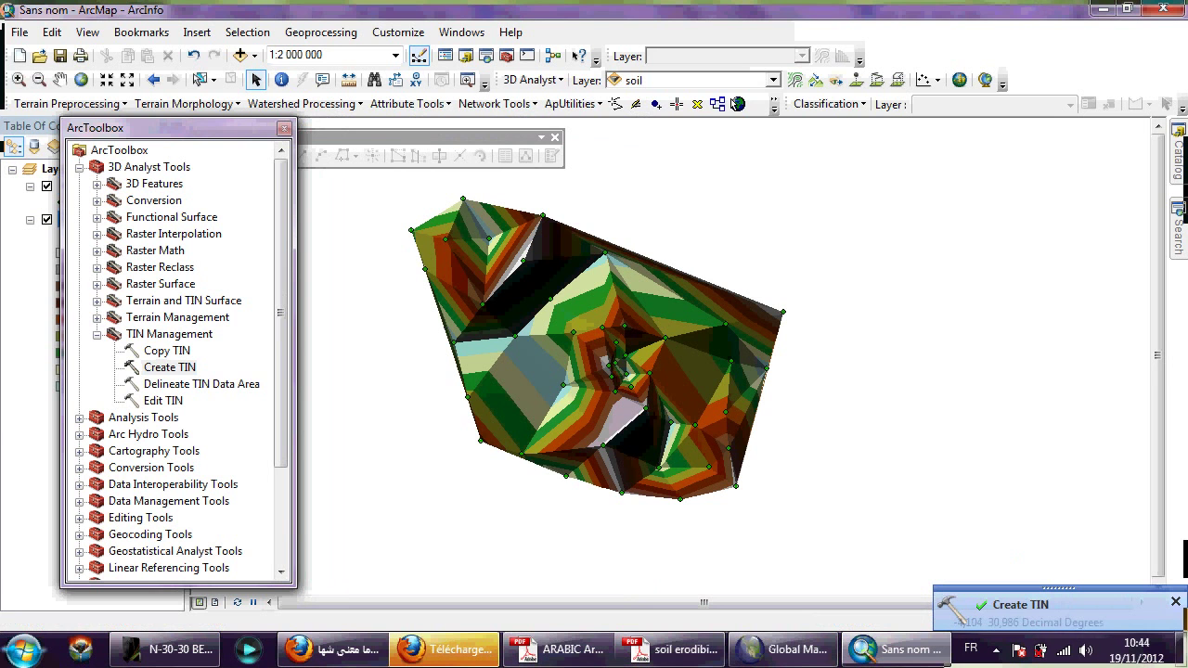
scroll(616, 376, "up", 2)
scroll(640, 340, "down", 1)
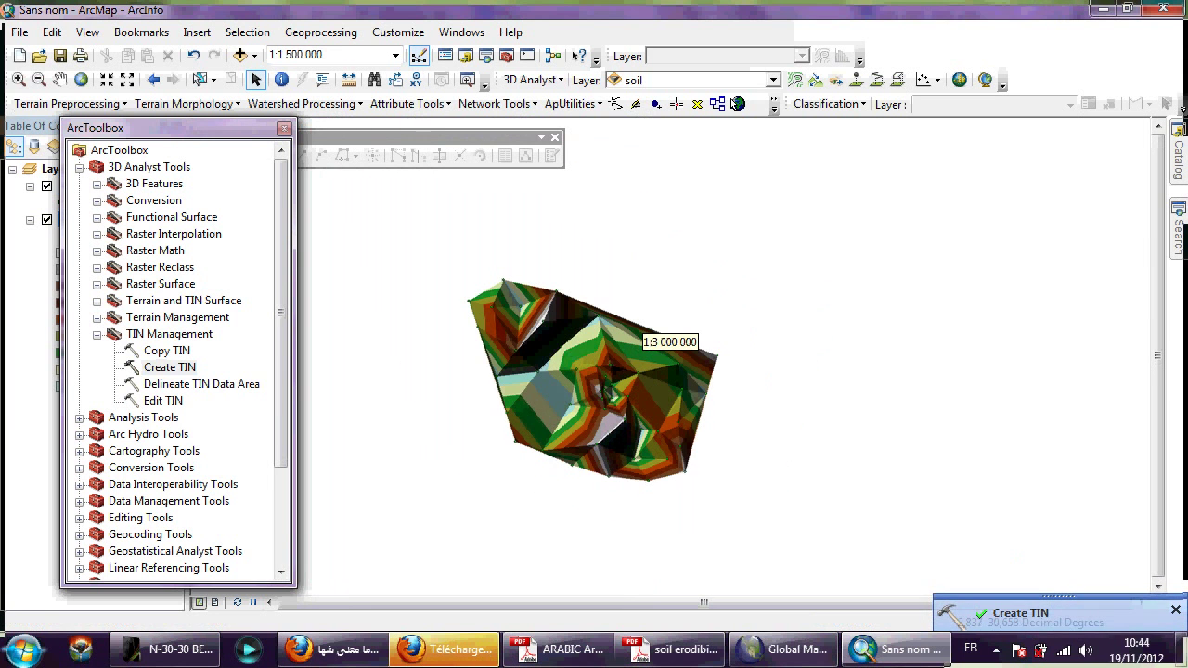
scroll(640, 340, "down", 1)
scroll(641, 339, "down", 1)
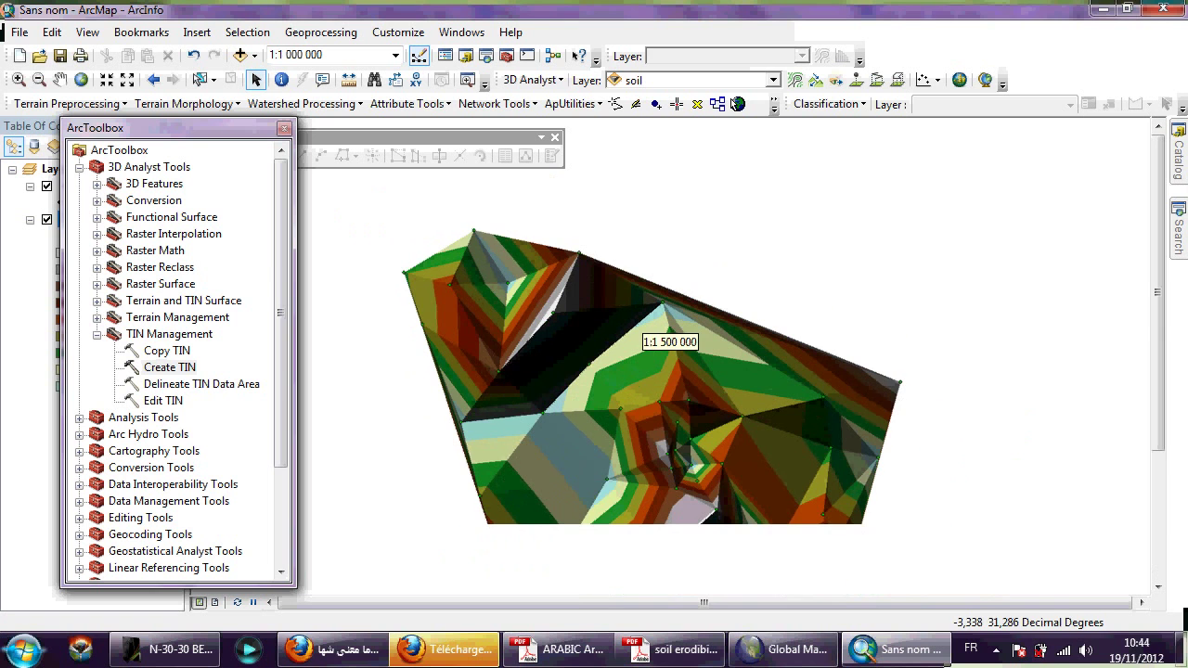
scroll(640, 339, "down", 1)
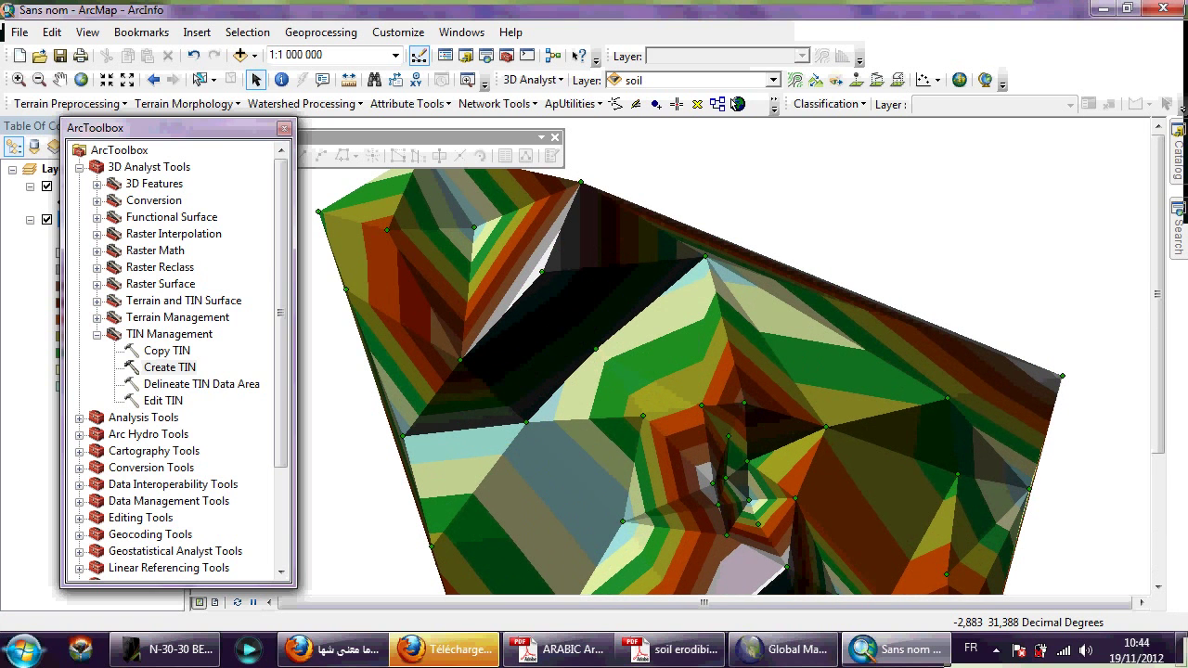
scroll(641, 339, "up", 1)
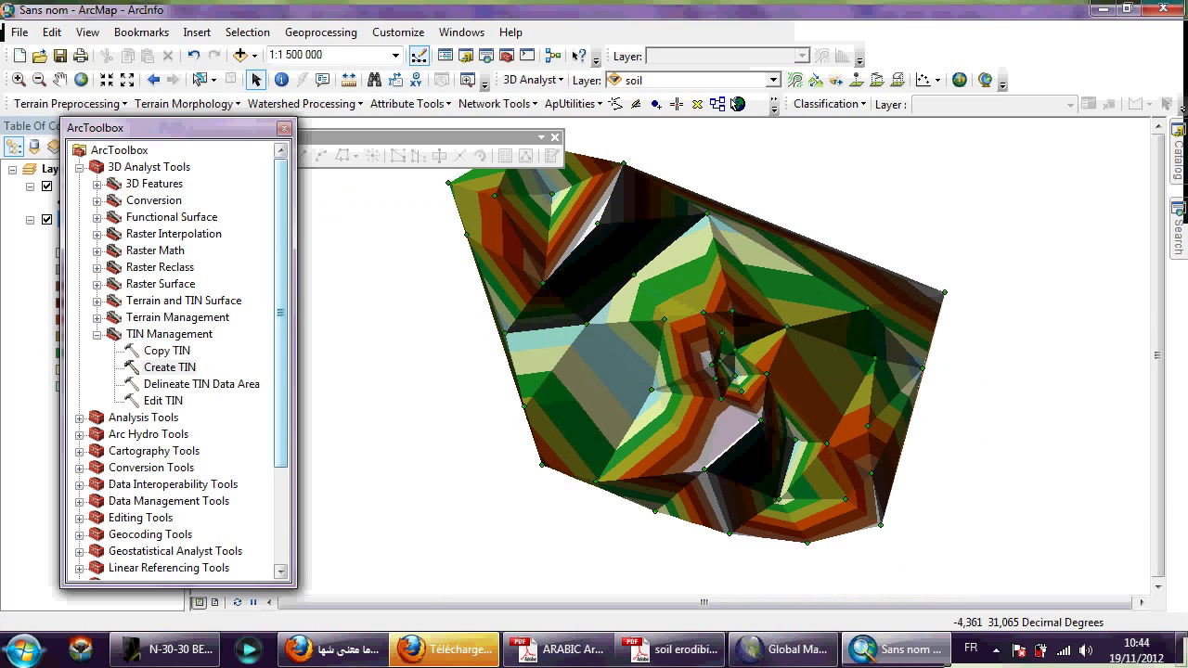
Start the 3D Analyst TIN to Raster conversion tool with soil as the input TIN
left_click(96, 200)
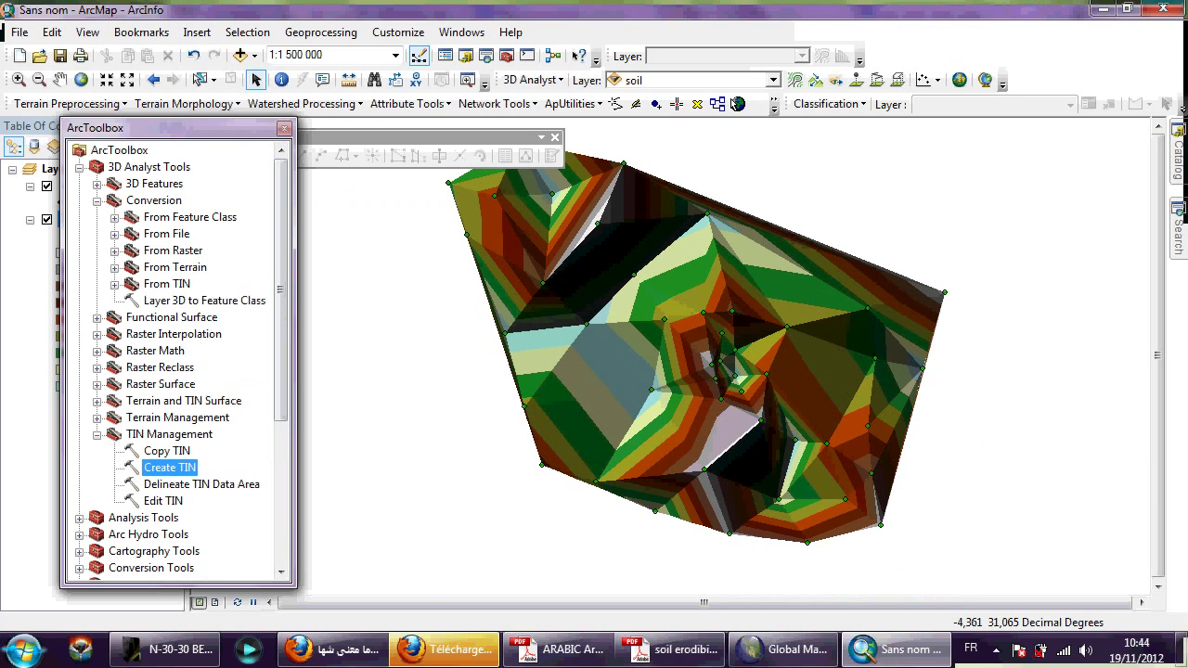
left_click(114, 284)
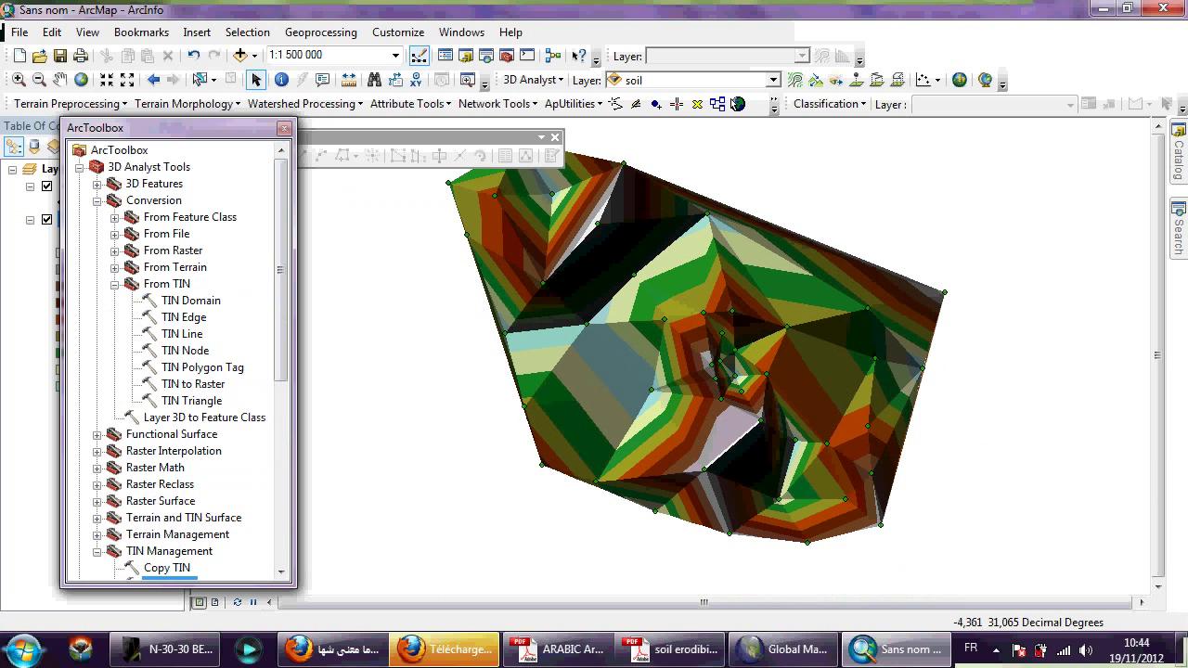
double_click(193, 385)
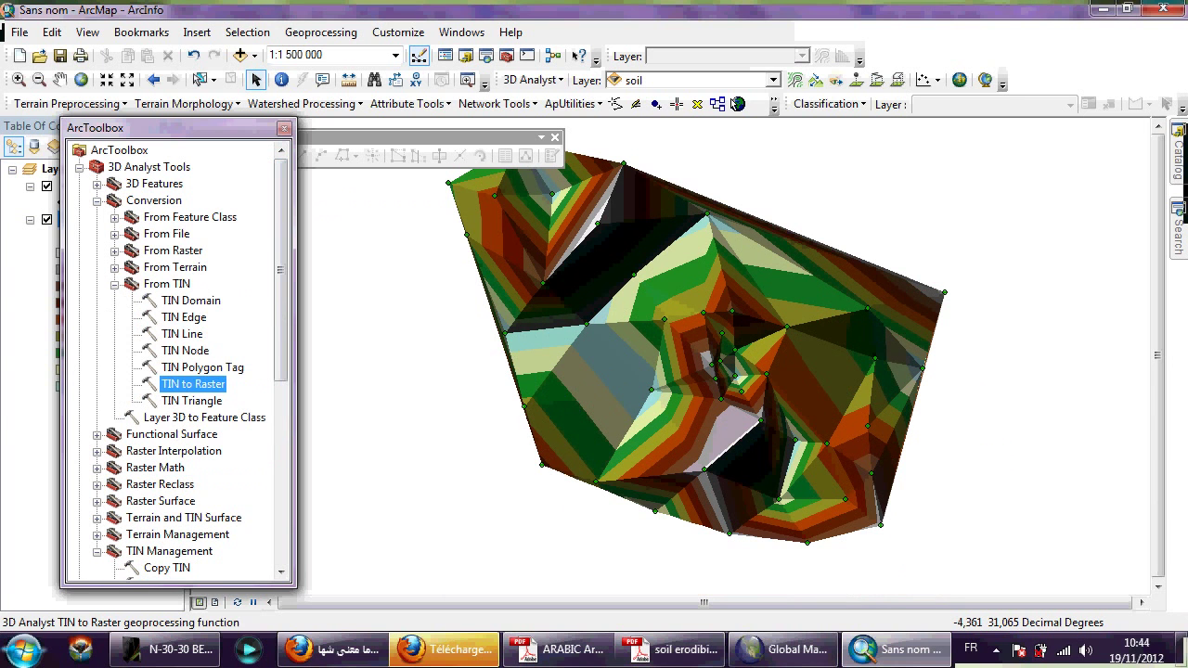
double_click(193, 383)
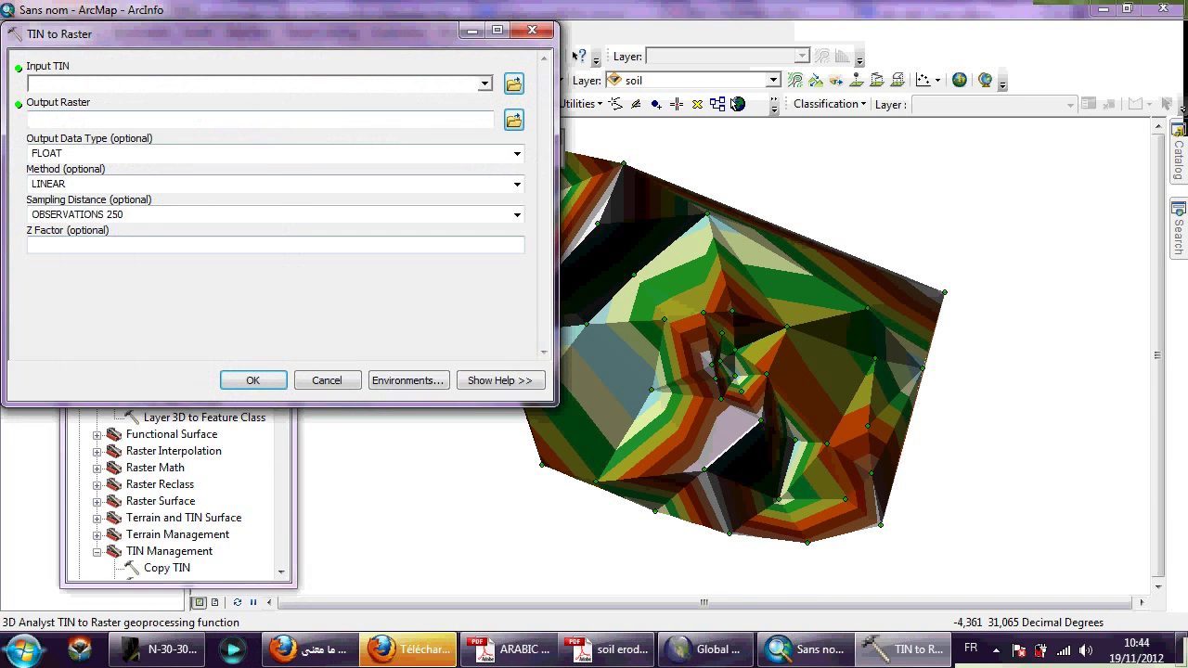
left_click(483, 84)
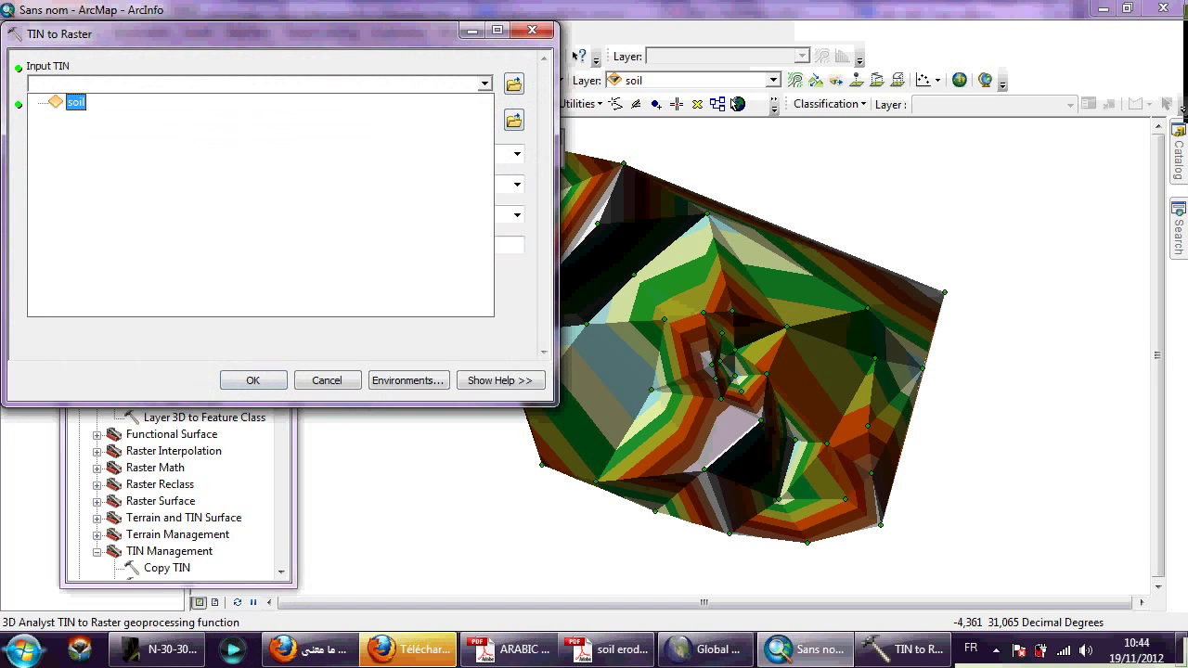
left_click(75, 102)
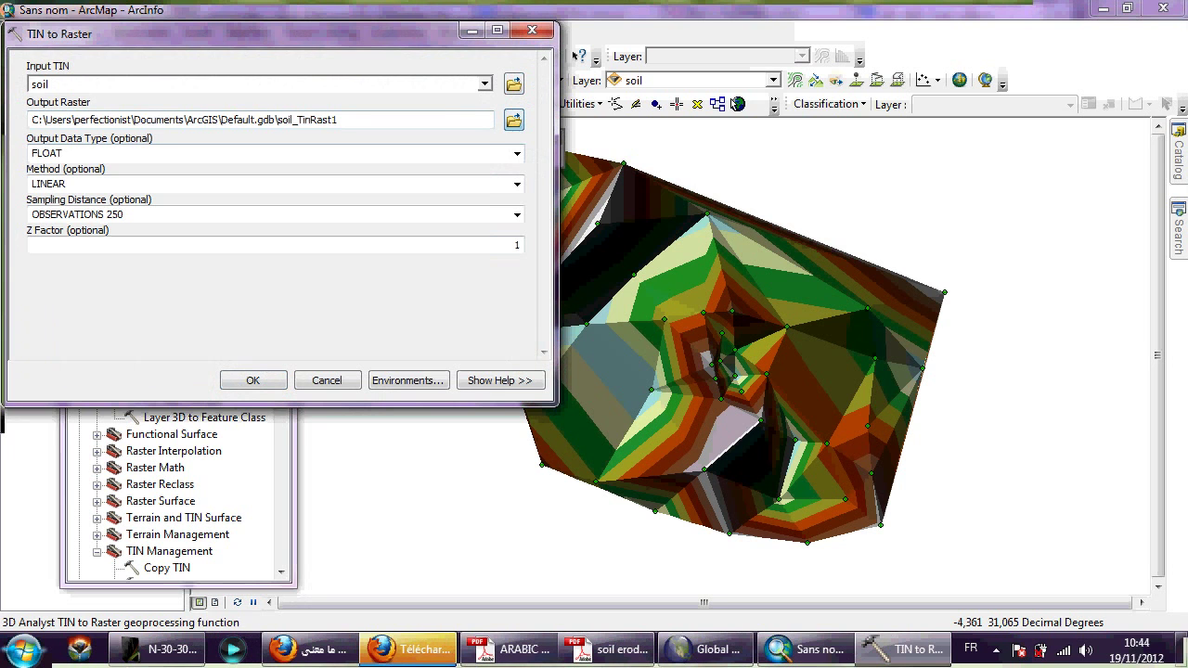
Try to run the conversion with the output raster saved as soilraster in C:\echnatiolonsg geologique
left_click(514, 120)
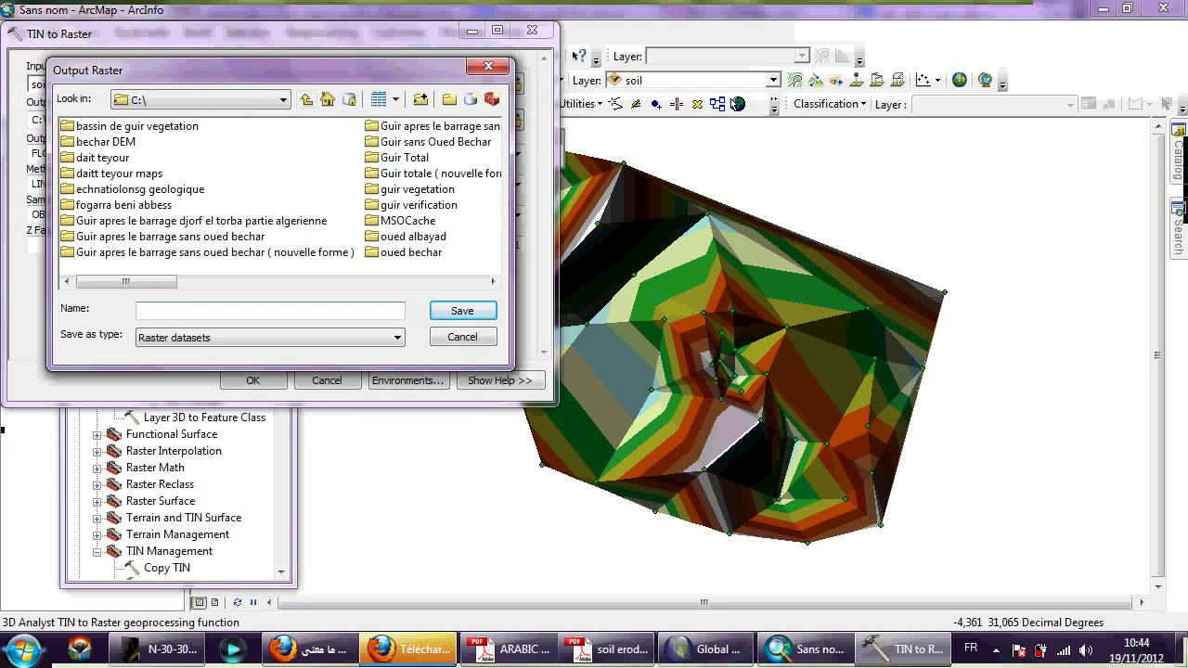
double_click(140, 189)
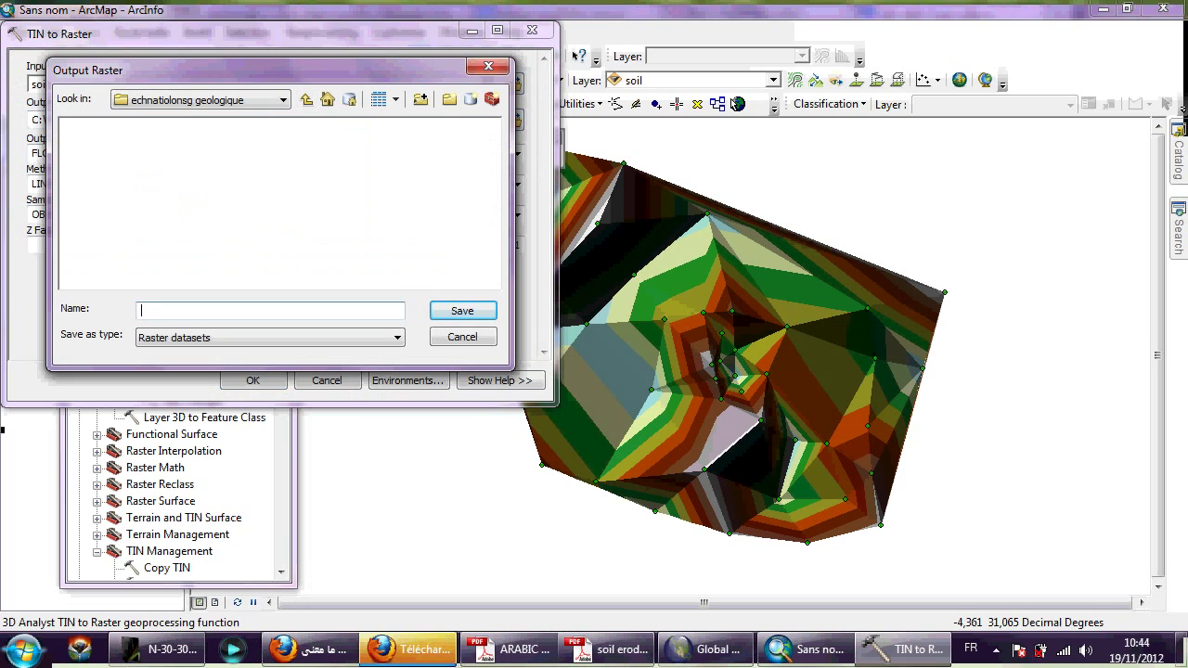
type("soil")
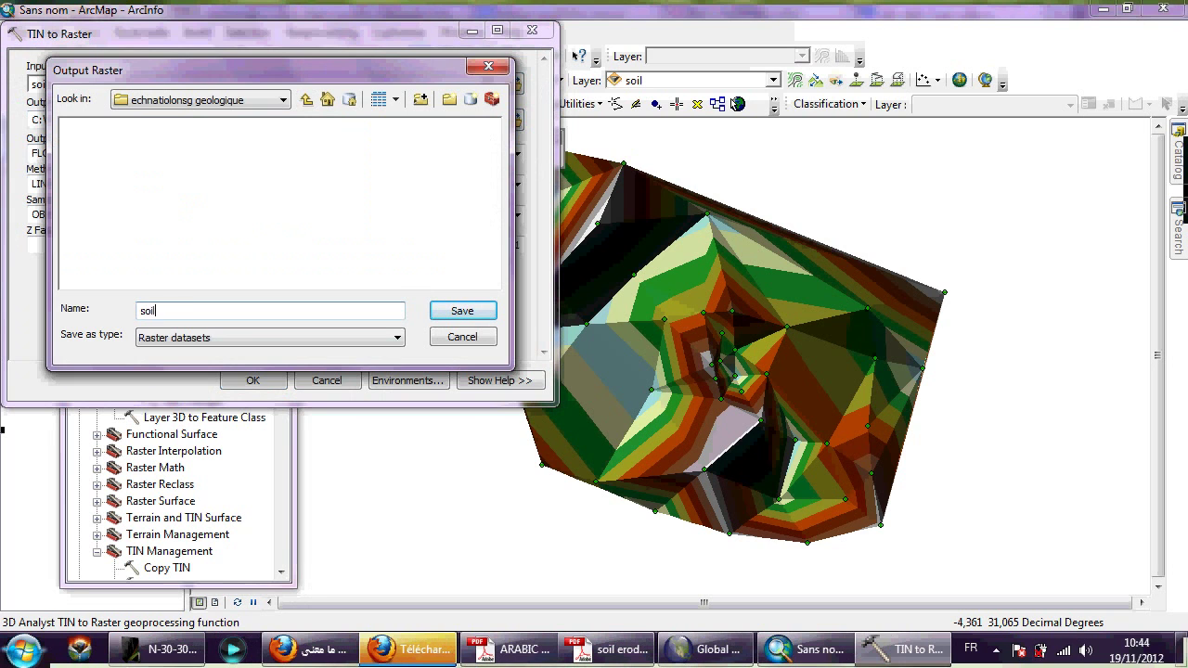
type("raster")
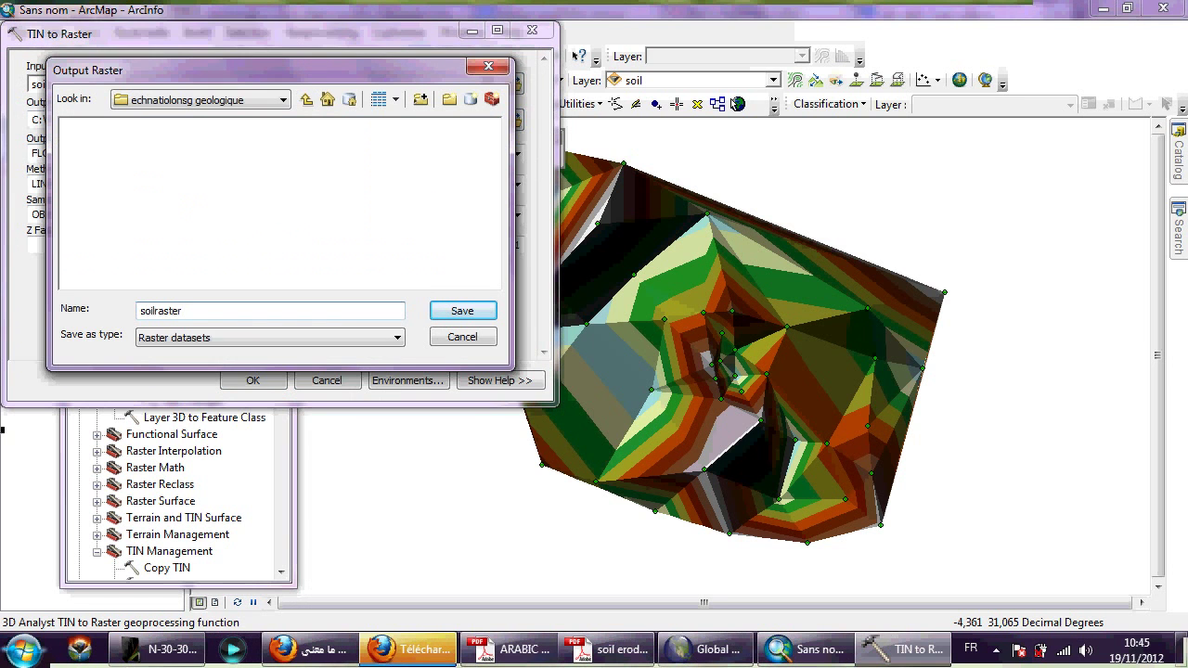
key("Return")
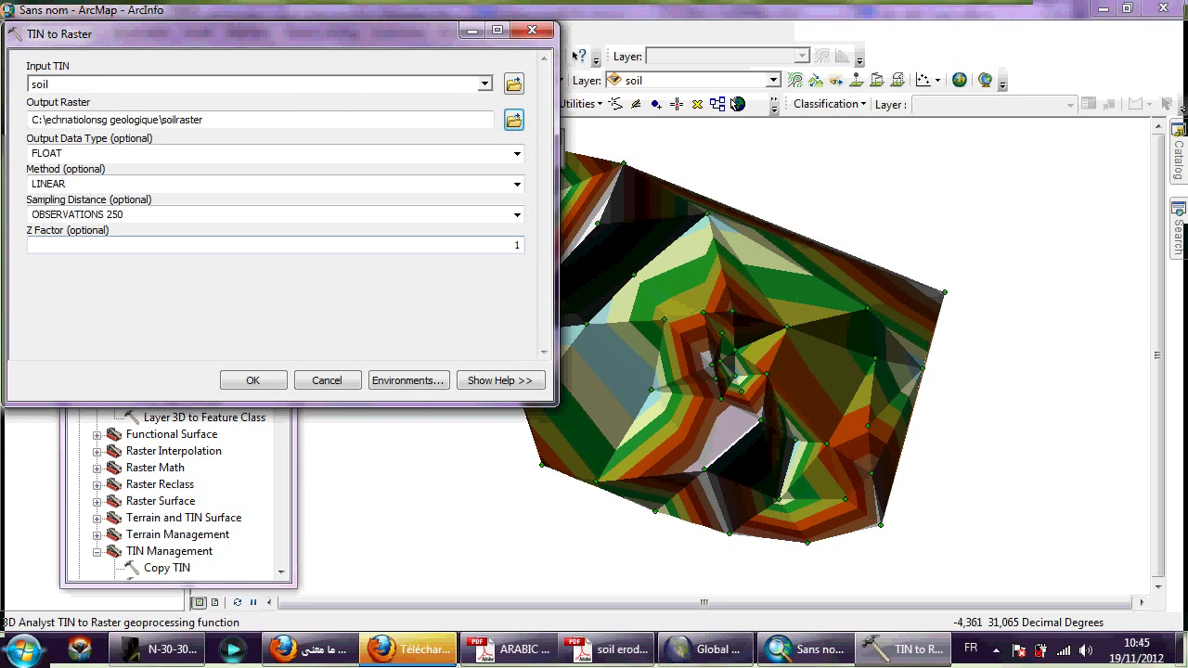
key("Return")
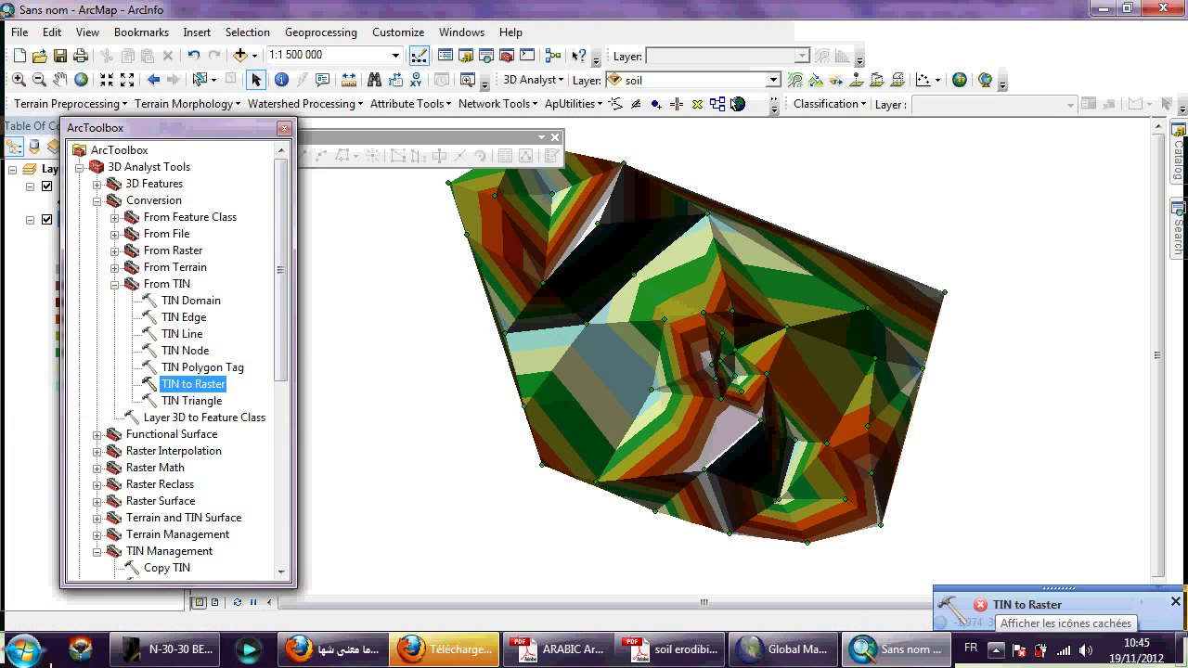
left_click(997, 650)
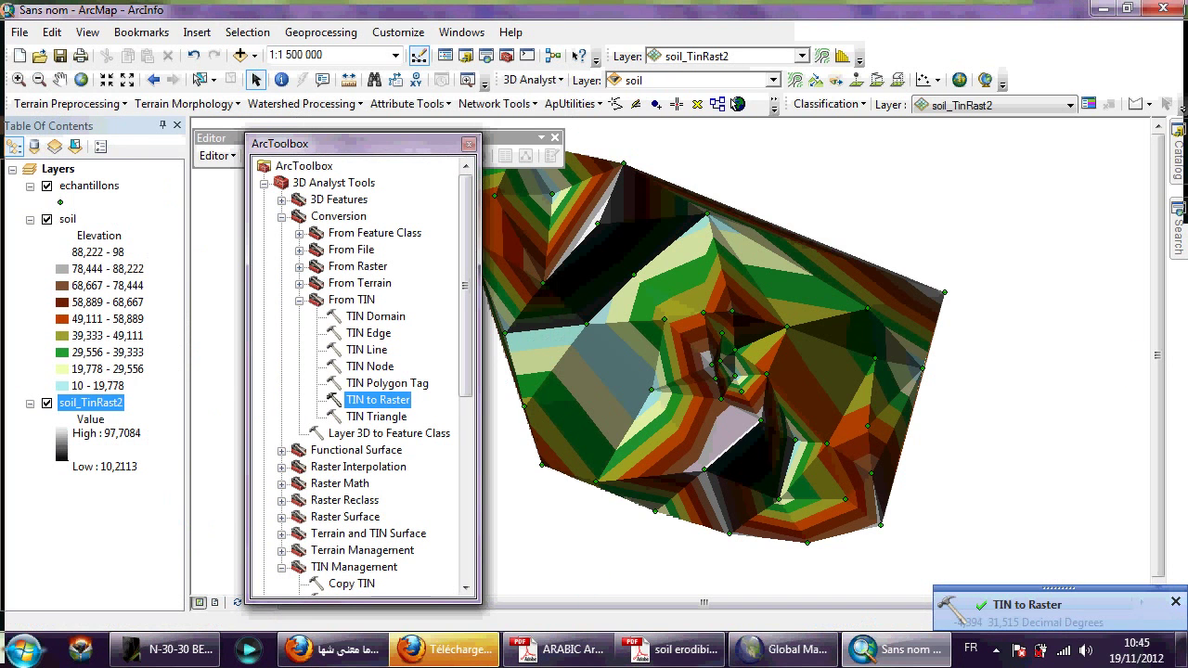
Hide the soil and echantillons layers and move the ArcToolbox window off the soil_TinRast2 raster
left_click(47, 219)
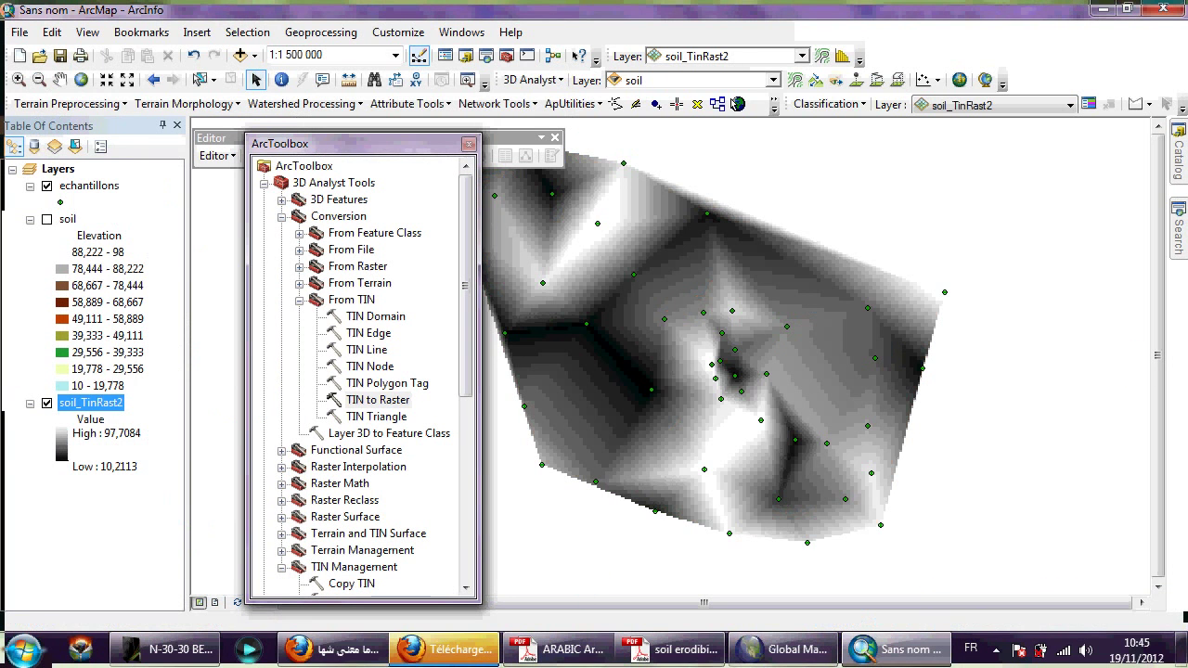
left_click(46, 185)
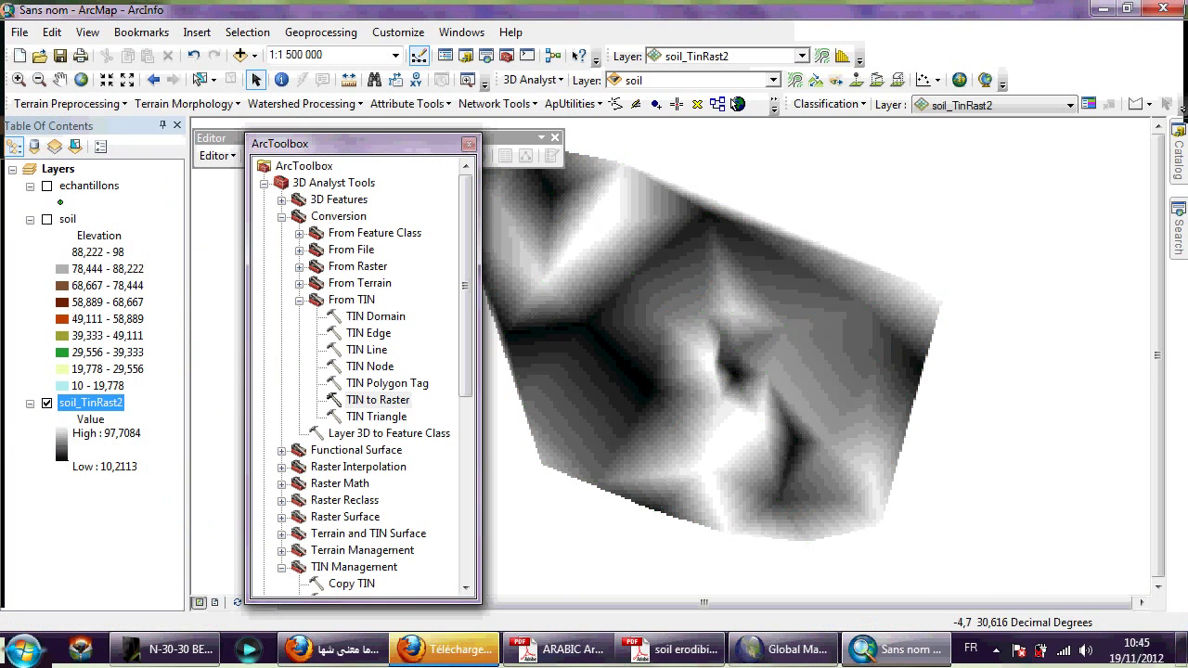
left_click_drag(371, 143, 257, 139)
Open the echantillons attribute table, widen it to examine the k_factor values of the sample points, and close it
right_click(93, 182)
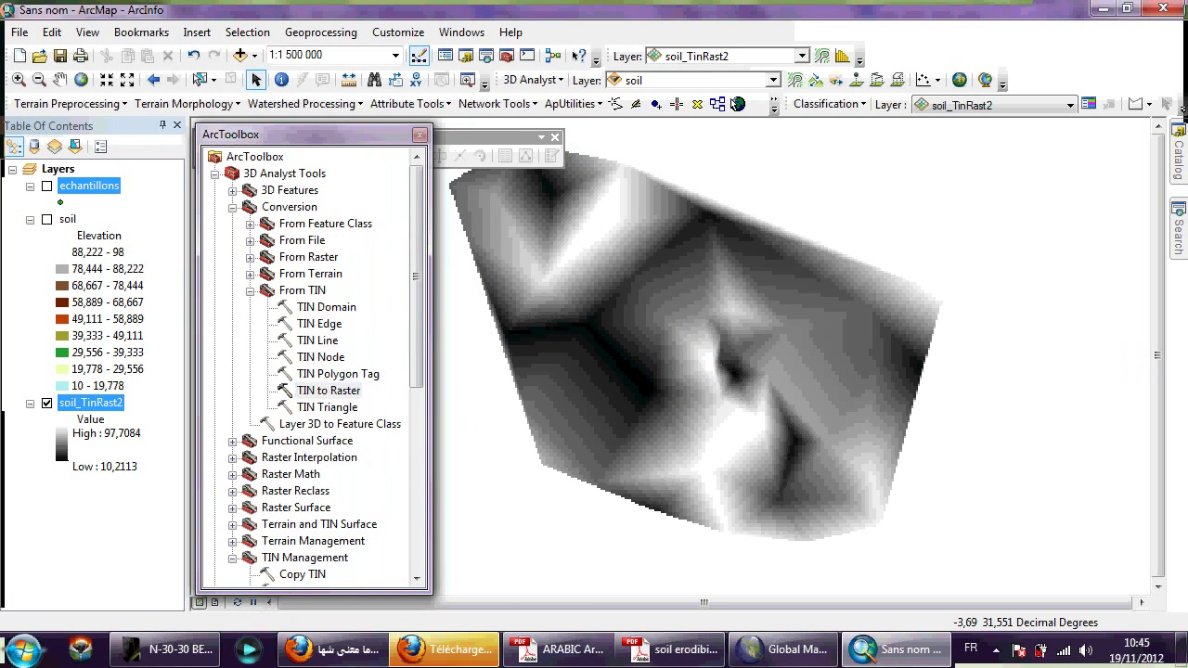
left_click(149, 233)
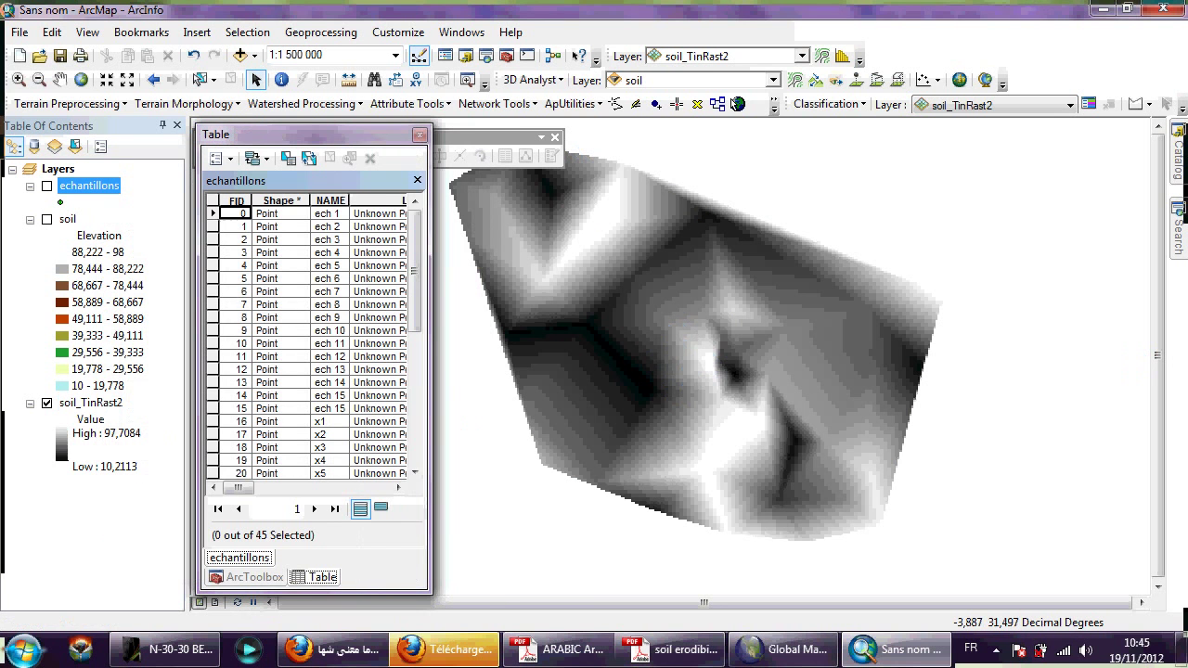
left_click_drag(429, 259, 688, 287)
left_click(563, 214)
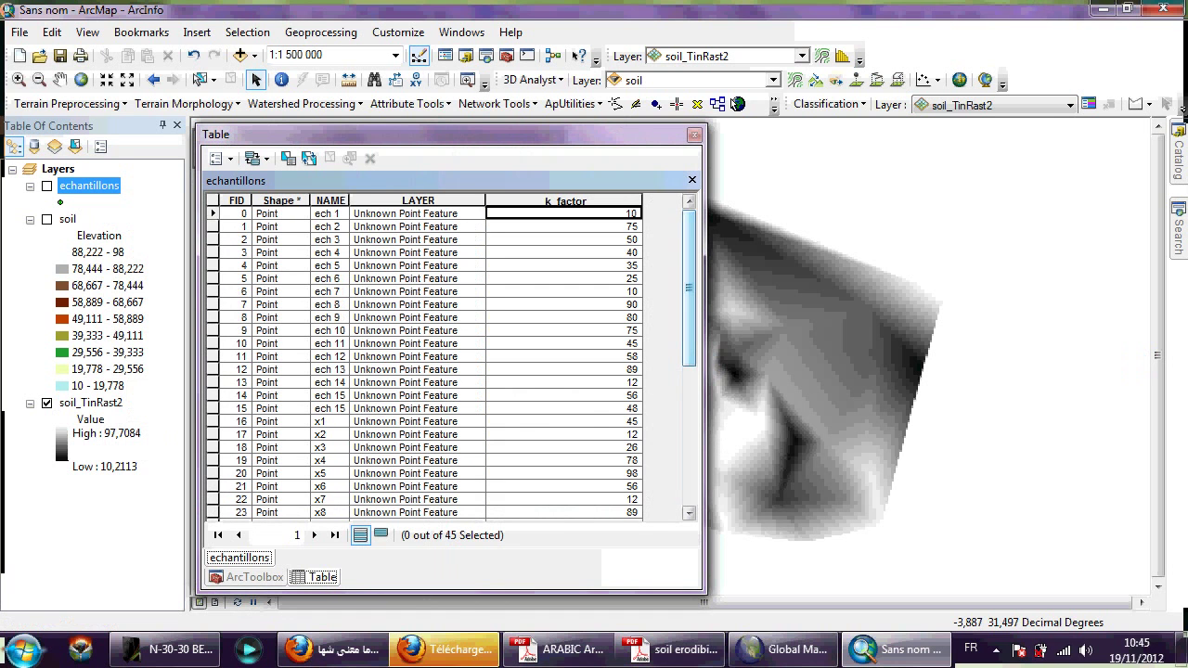
scroll(426, 362, "down", 7)
scroll(427, 362, "up", 7)
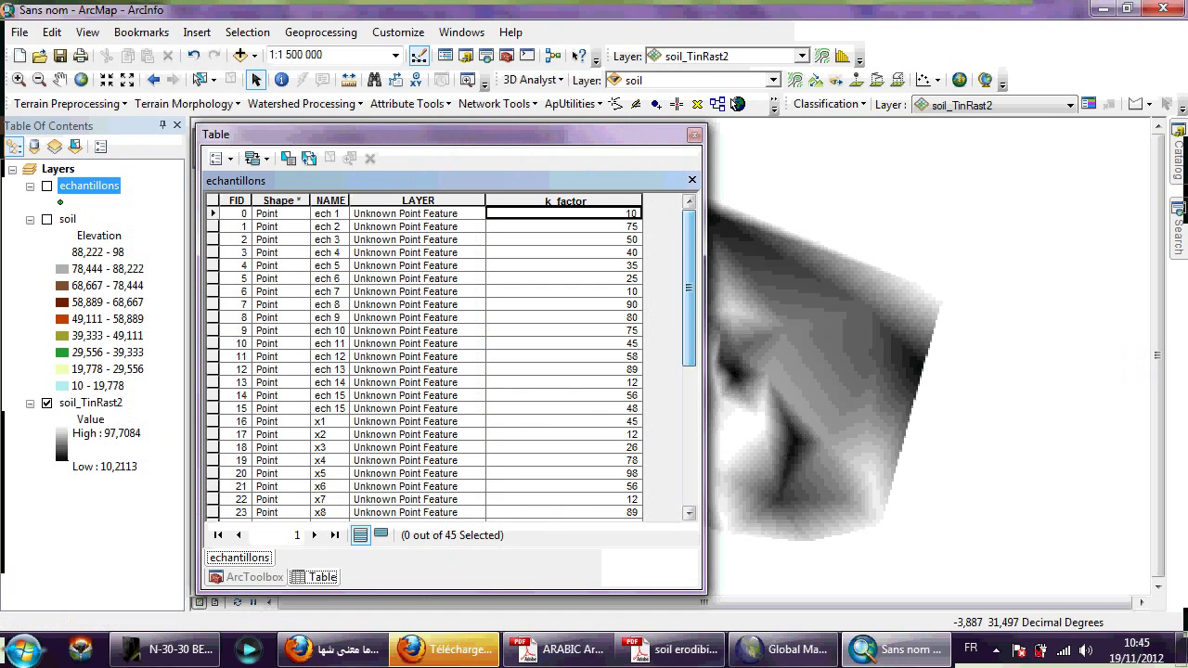
left_click(693, 135)
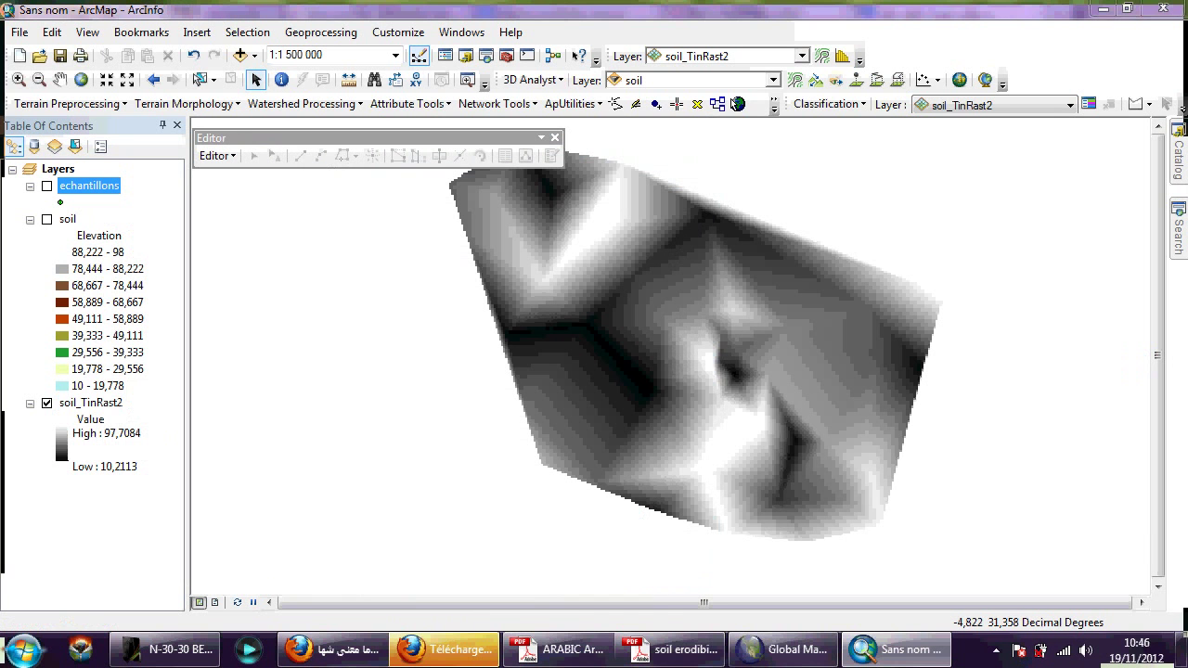
Open the Raster Calculator from the Map Algebra tools of the Spatial Analyst toolbox
left_click(506, 56)
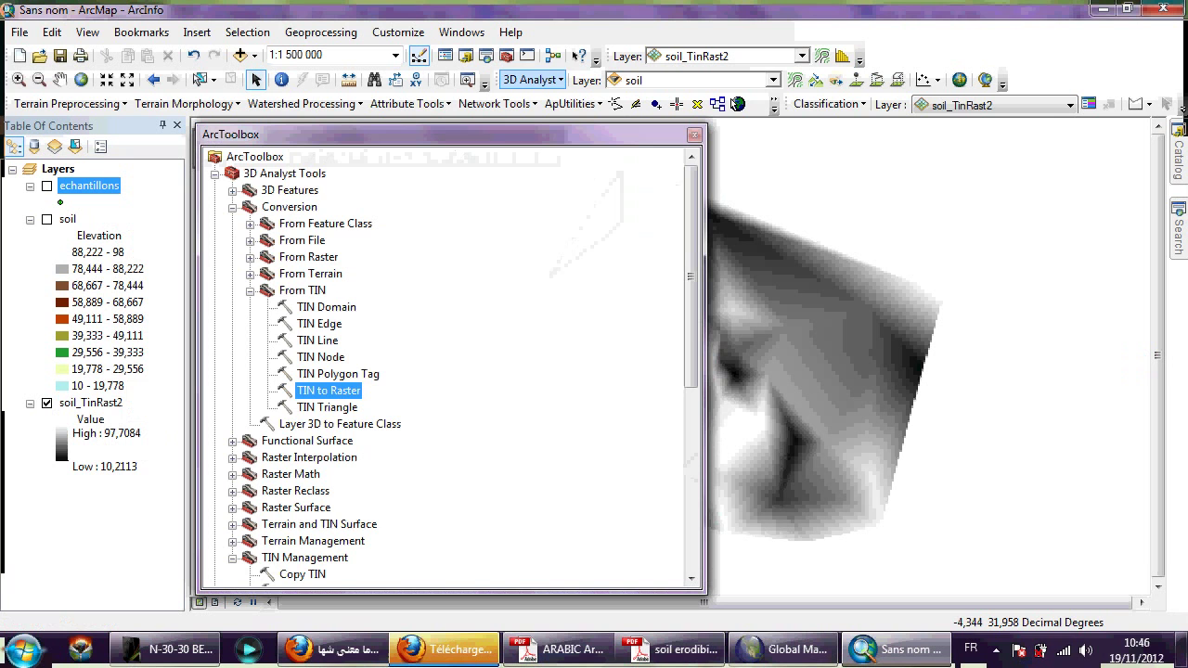
scroll(450, 362, "down", 7)
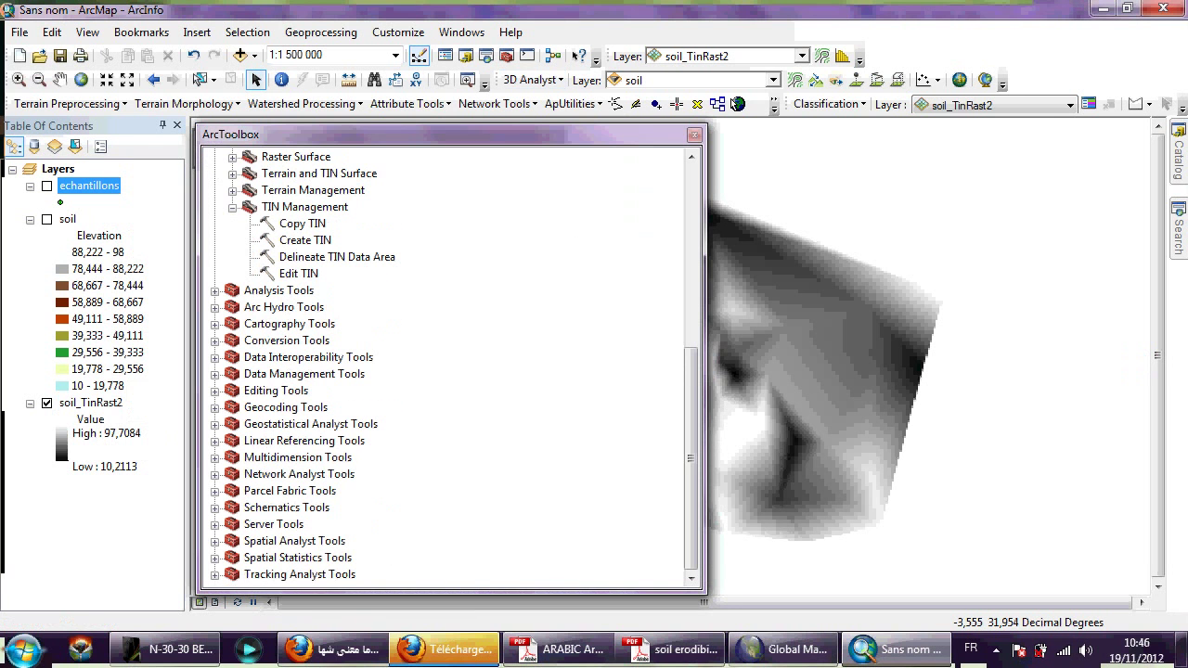
left_click(215, 541)
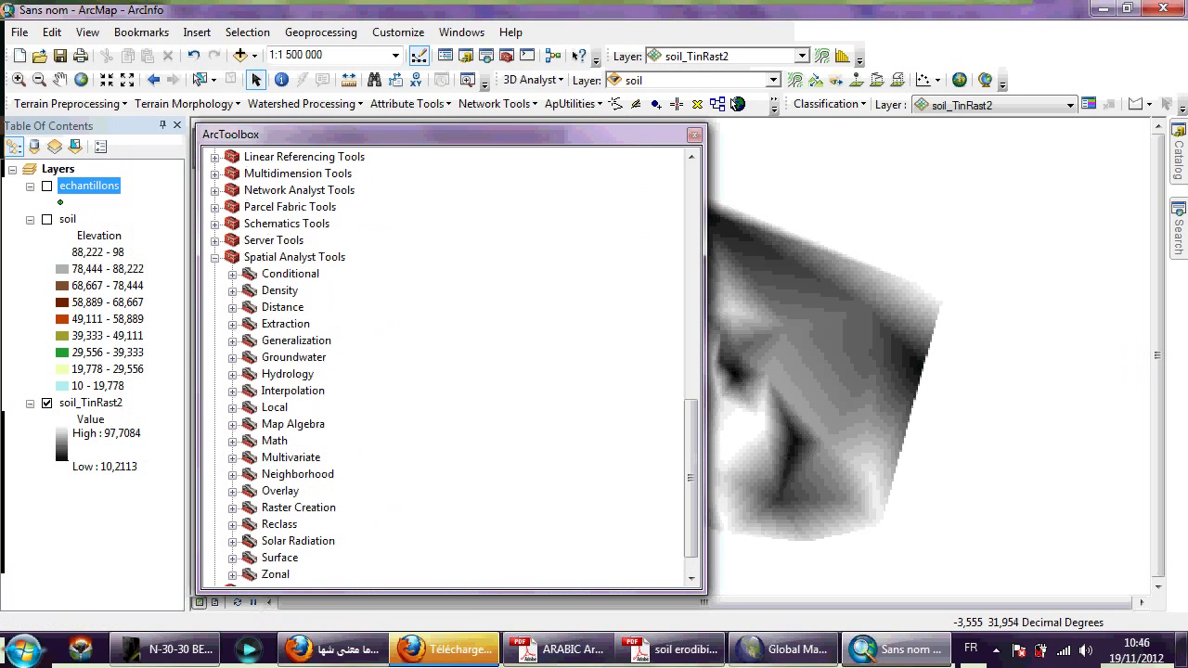
scroll(450, 362, "down", 1)
left_click(232, 390)
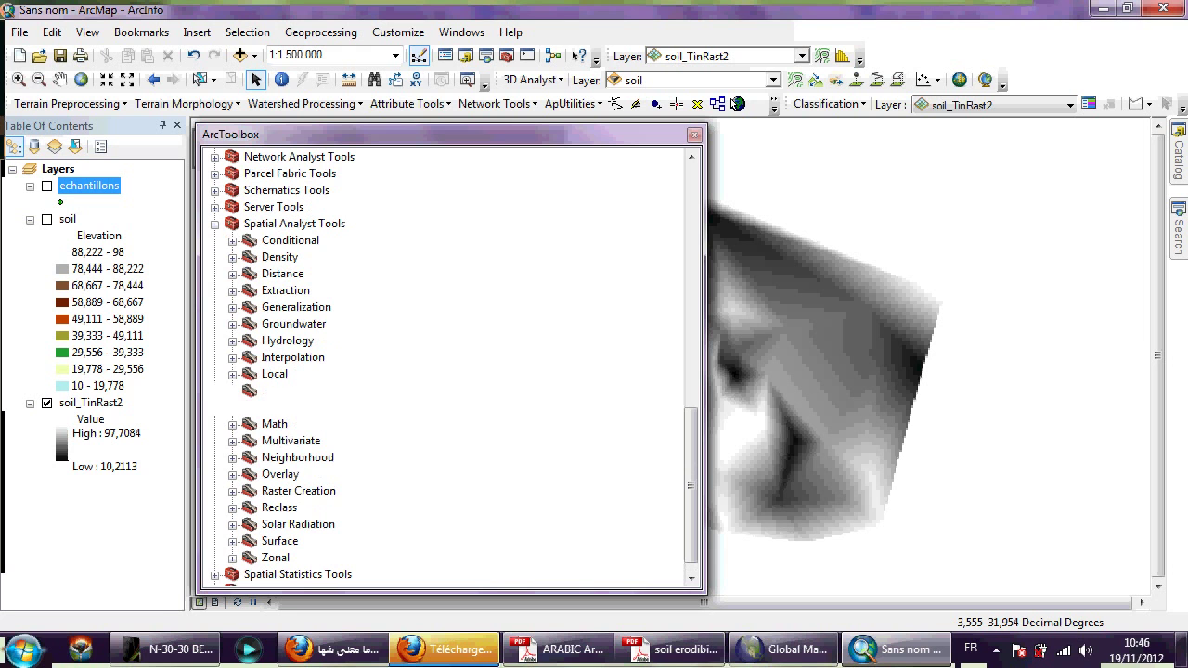
left_click(319, 408)
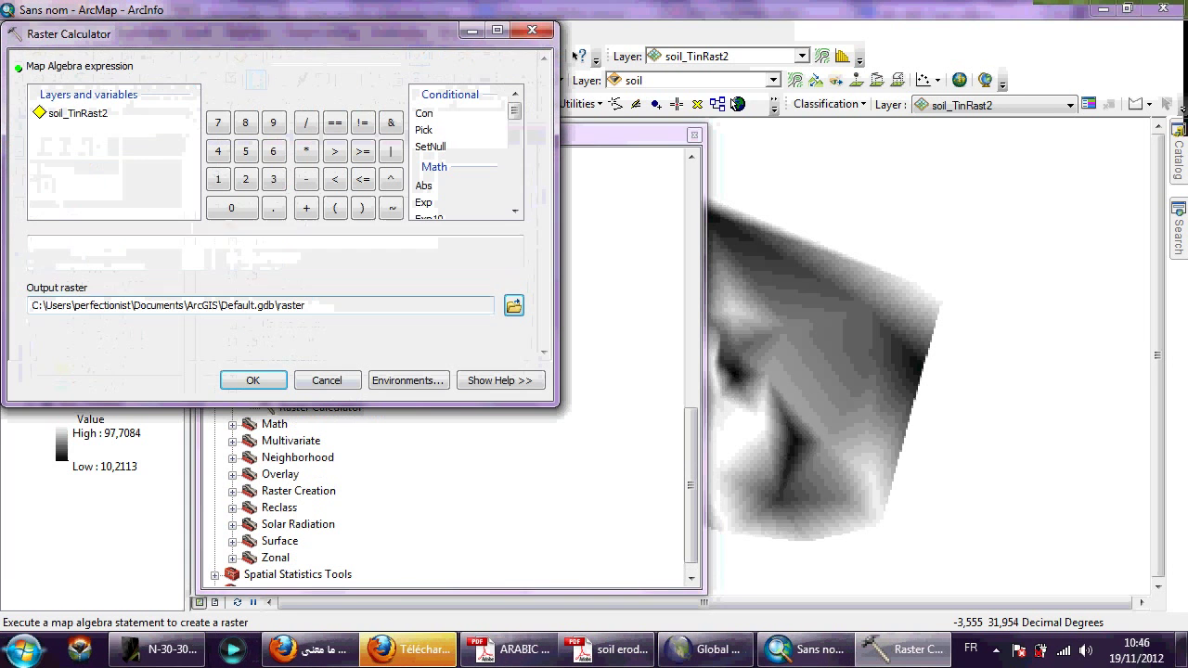
Run the calculation realsoil="soil_TinRast2"/100 with the default output raster
type("real")
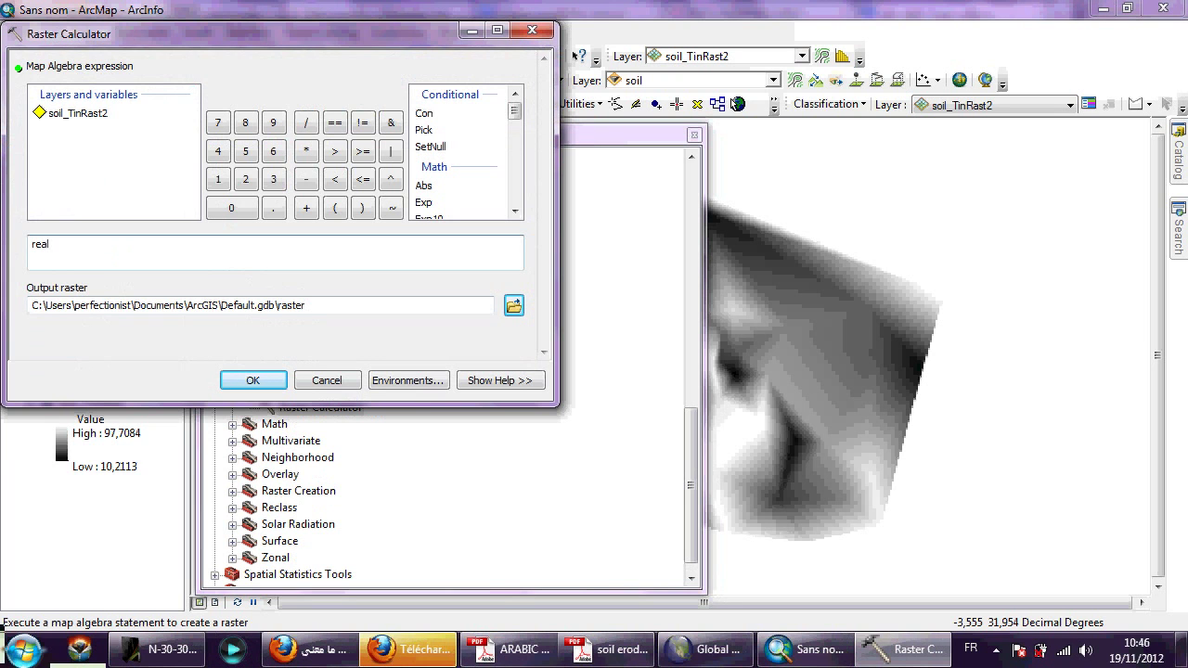
type("soil=")
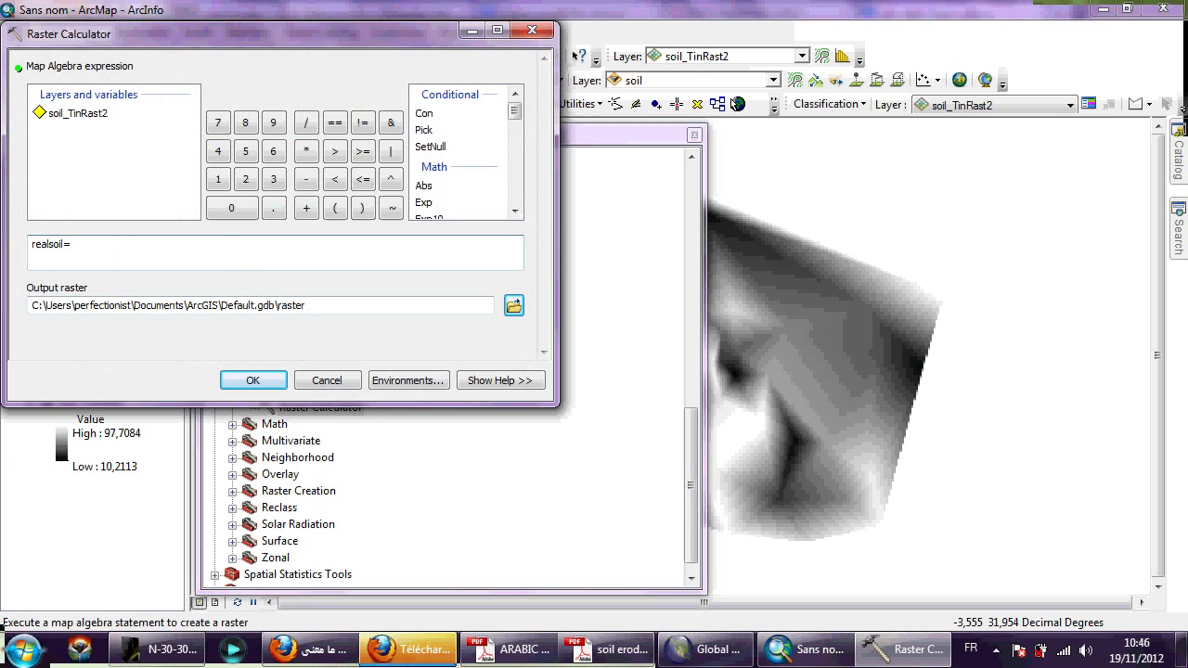
double_click(77, 112)
type("/")
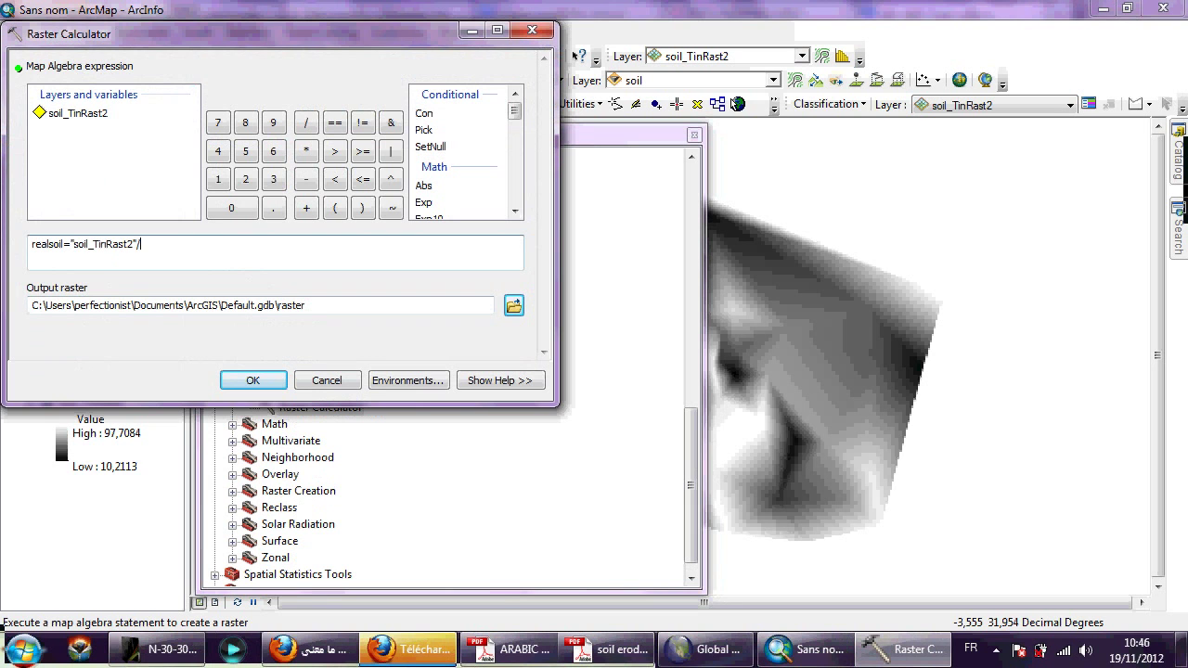
type("100")
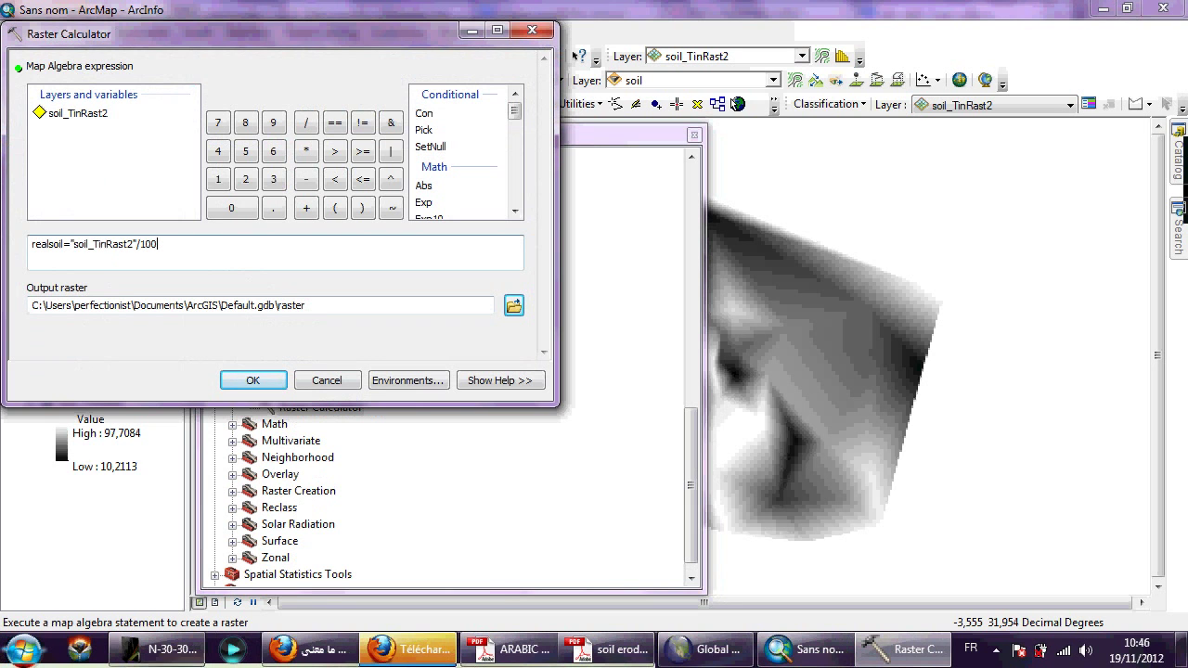
left_click(252, 379)
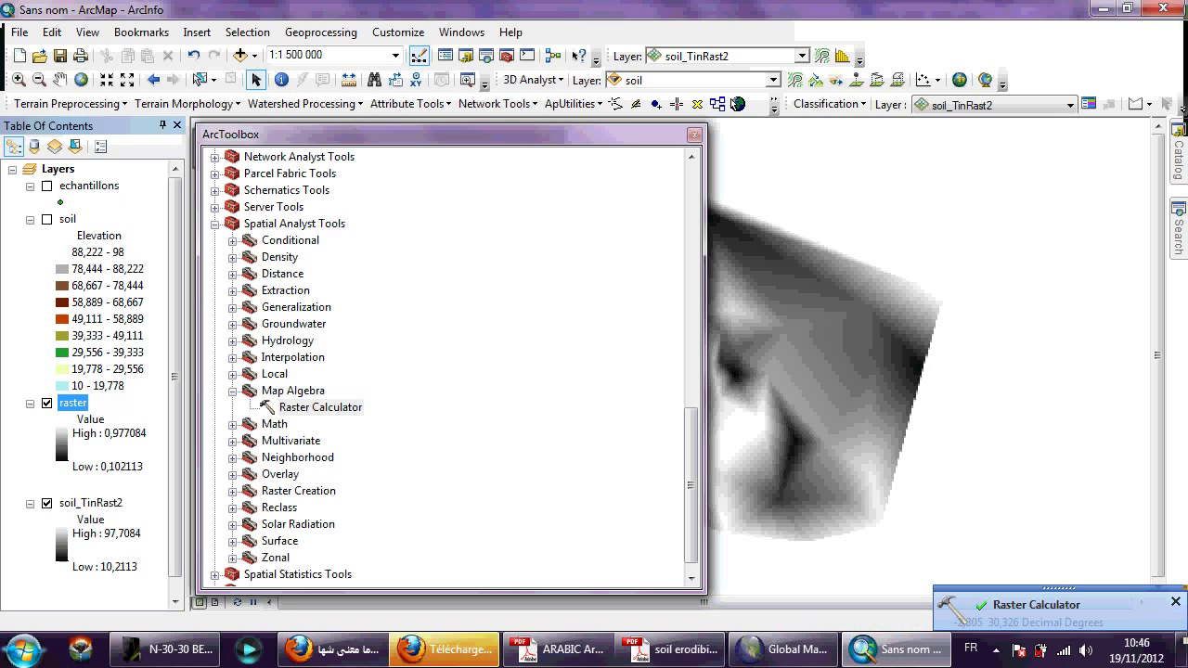
Hide the soil_TinRast2 layer and narrow the ArcToolbox window to uncover the calculated raster
left_click(47, 503)
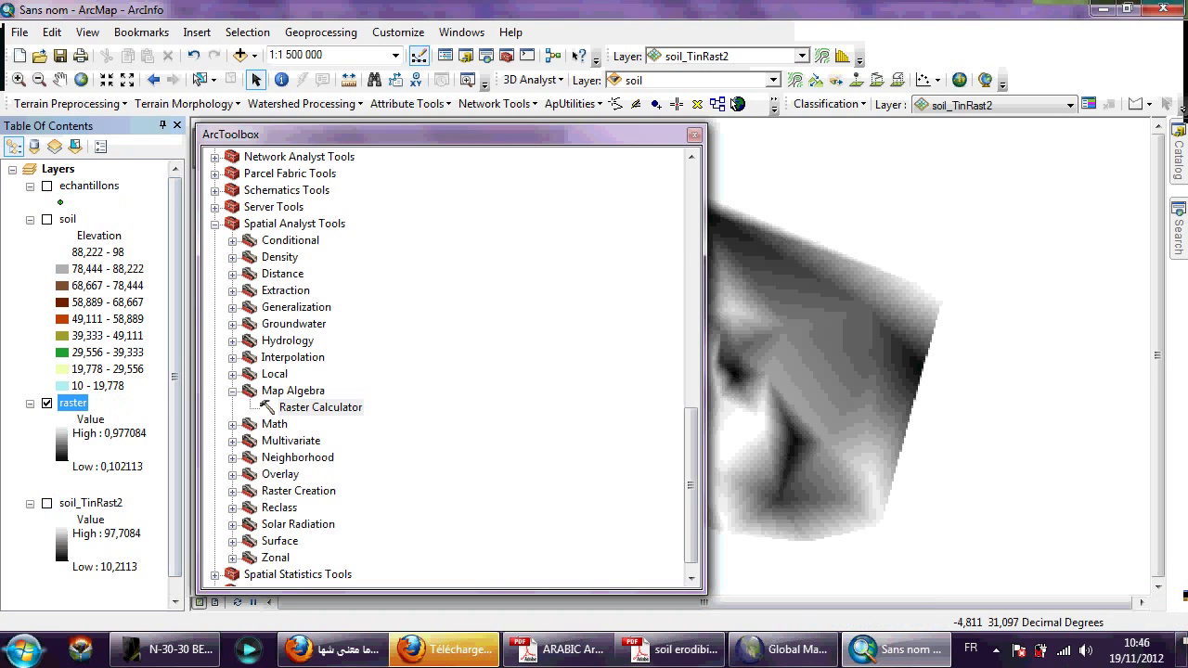
left_click_drag(705, 399, 357, 362)
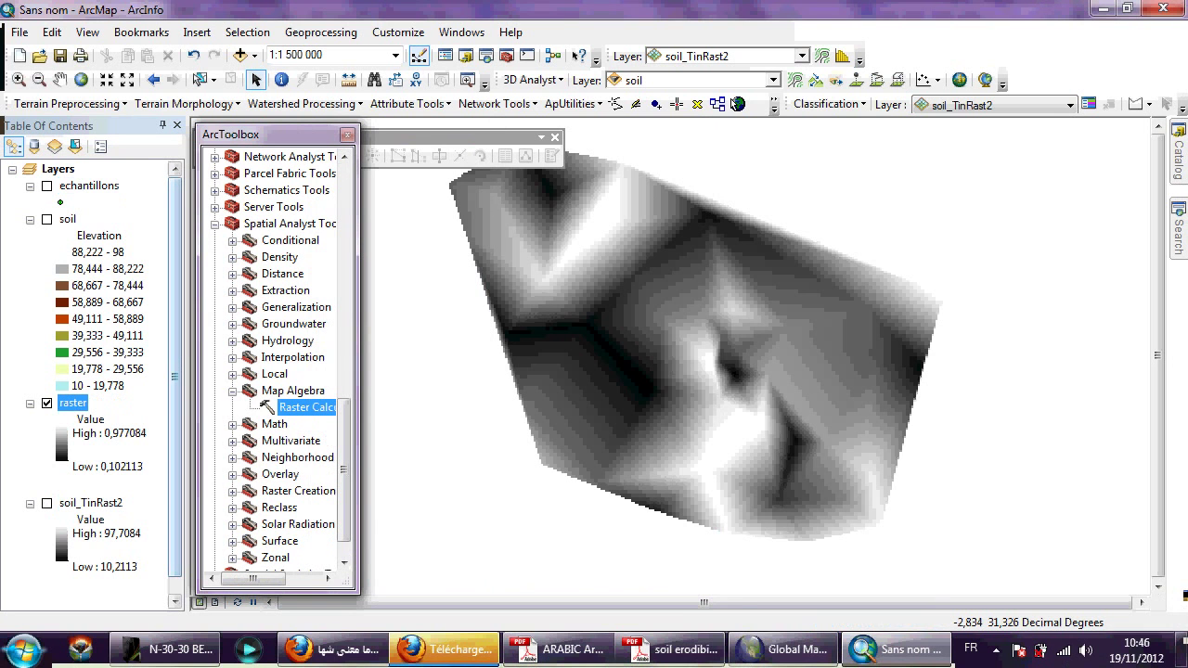
left_click_drag(174, 376, 174, 392)
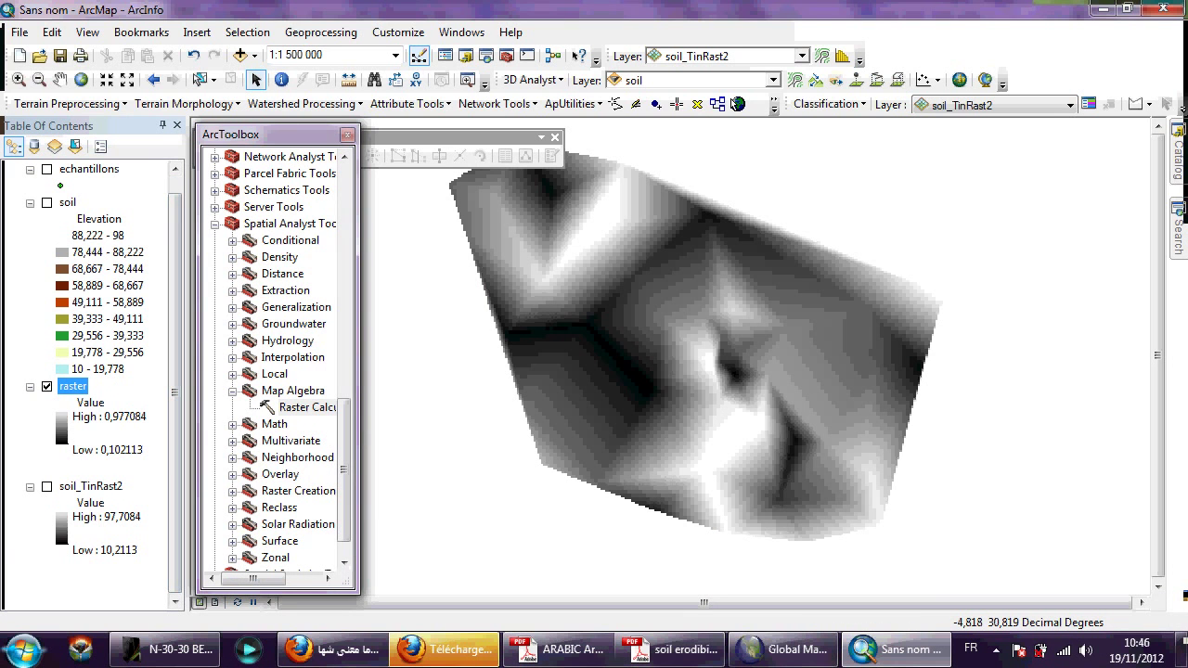
scroll(88, 371, "up", 1)
scroll(88, 371, "down", 1)
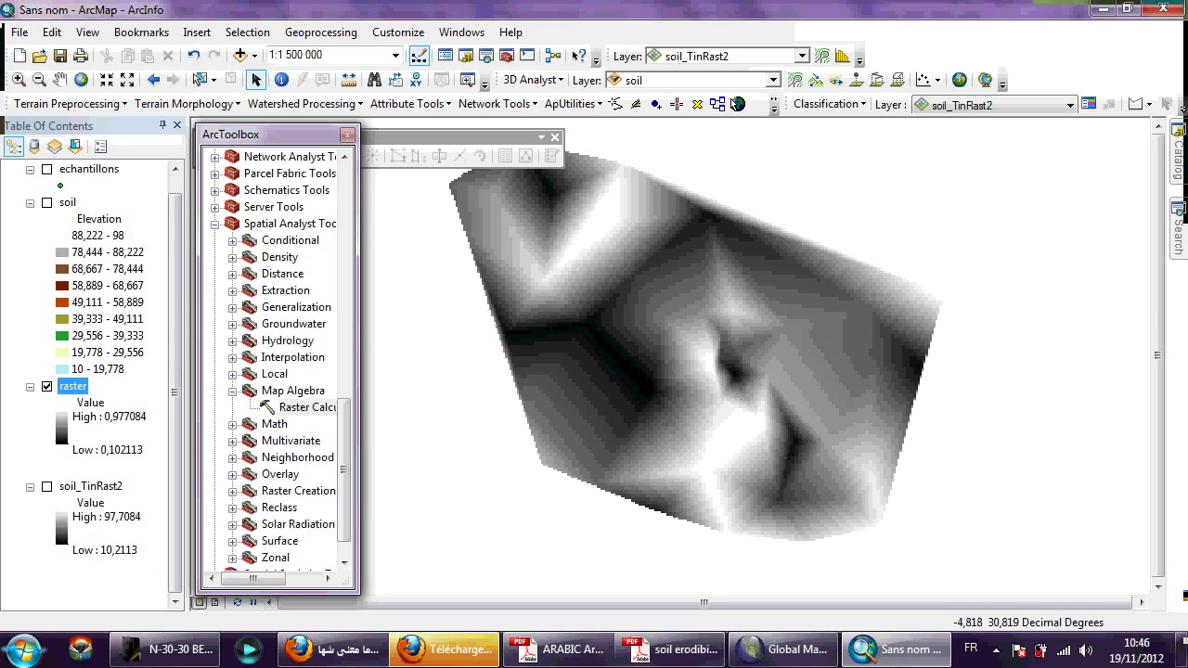
Open the symbology properties of the calculated raster layer
right_click(67, 382)
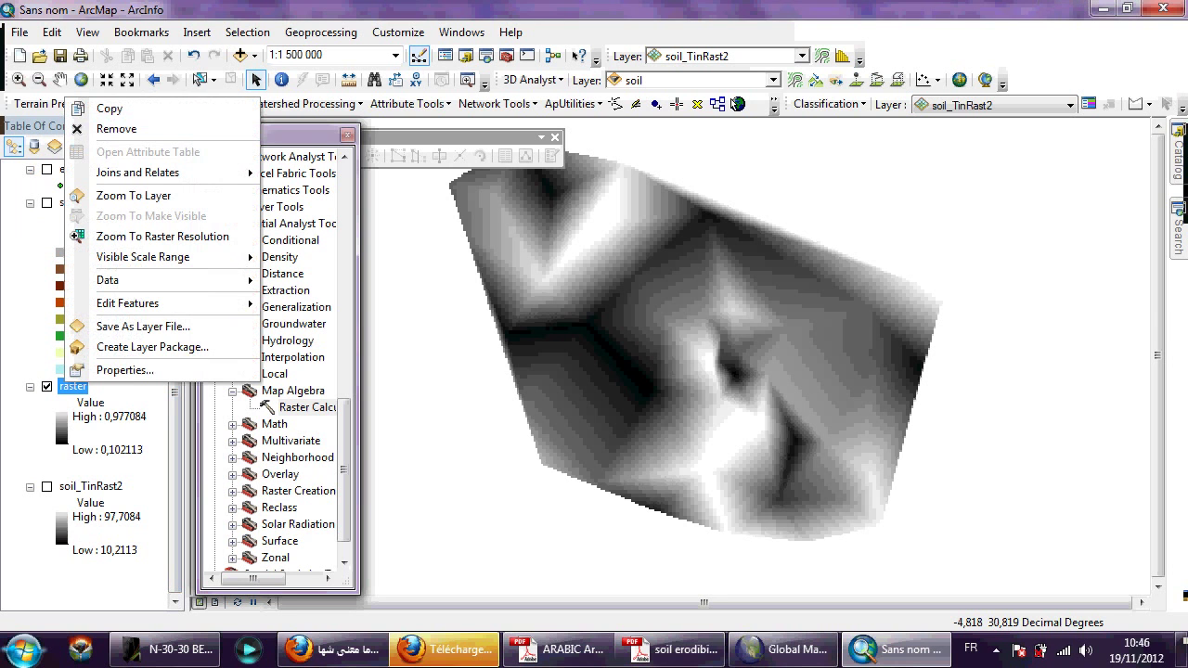
left_click(125, 369)
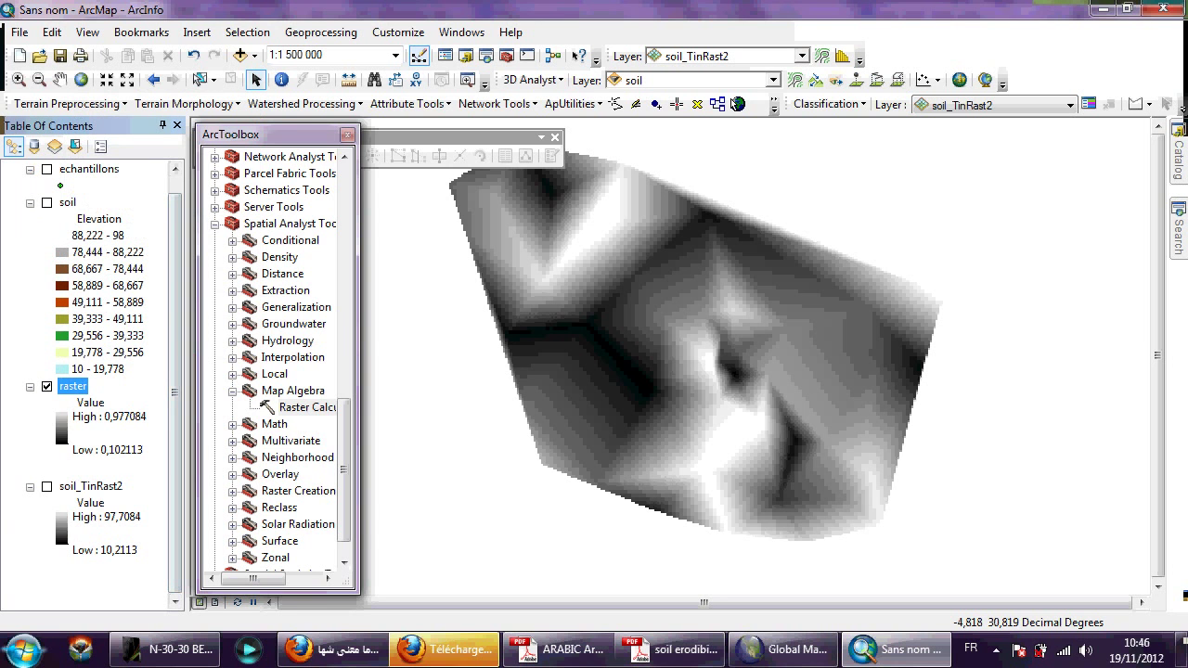
double_click(72, 386)
left_click(513, 140)
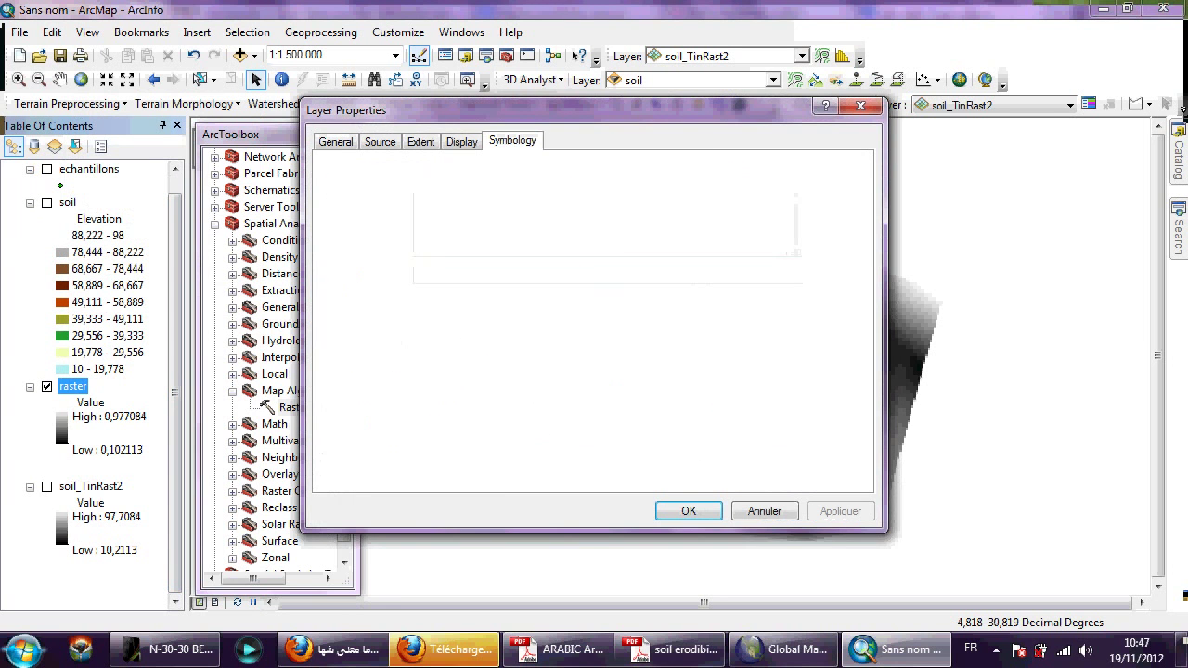
Apply the color ramp running from red through yellow to green to the stretched raster layer
left_click(805, 323)
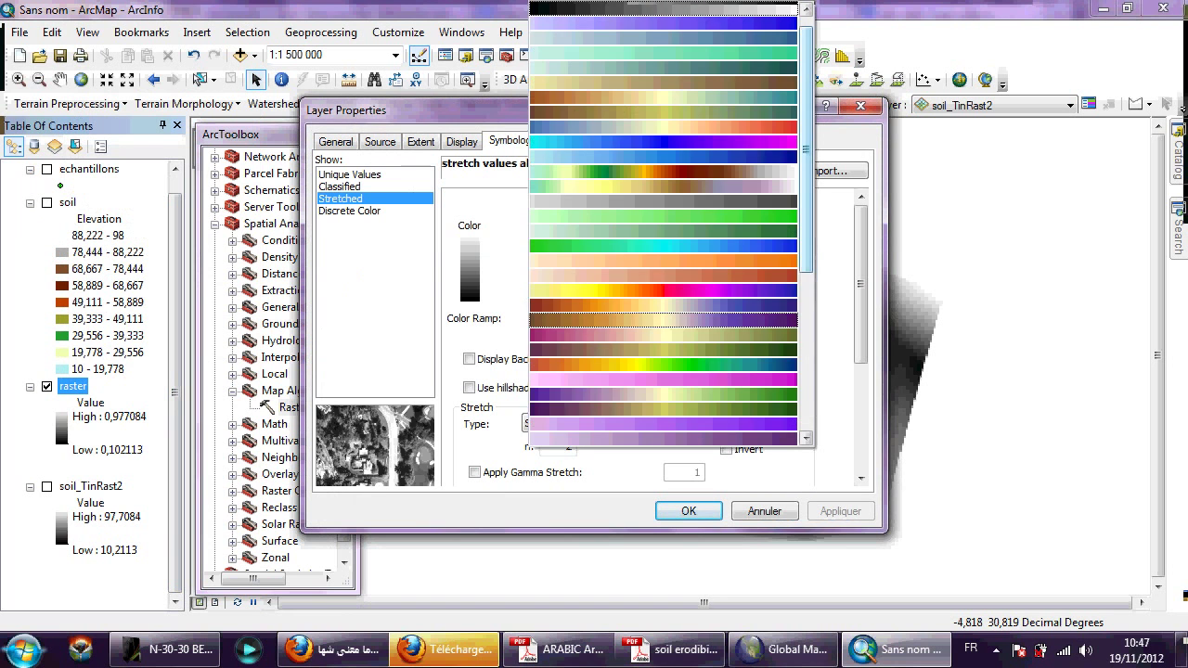
left_click_drag(806, 140, 805, 255)
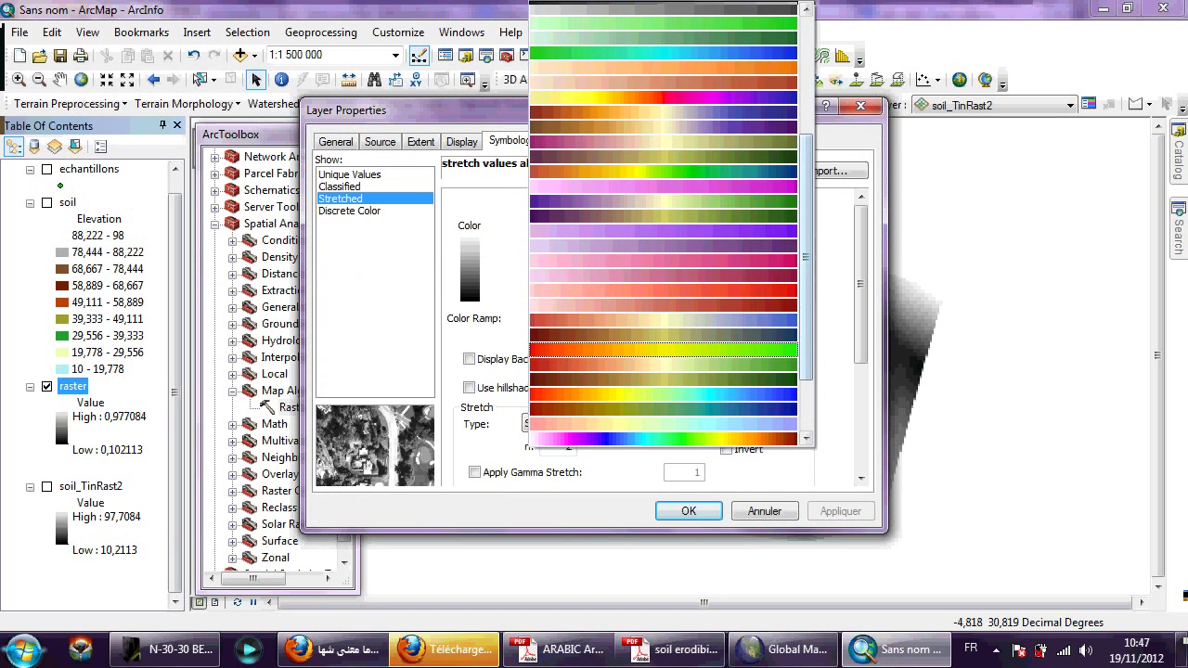
left_click(662, 349)
left_click(840, 511)
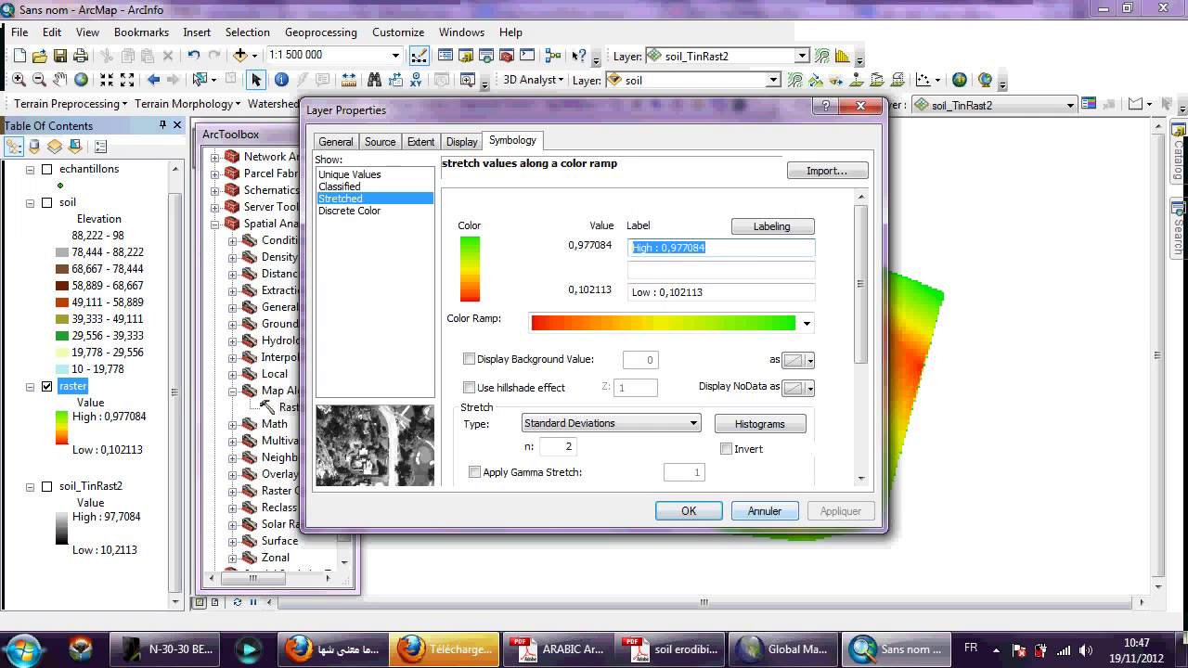
Apply the full-spectrum color ramp from pale magenta through blue, green and yellow to dark brown, and close the raster's properties
left_click(806, 323)
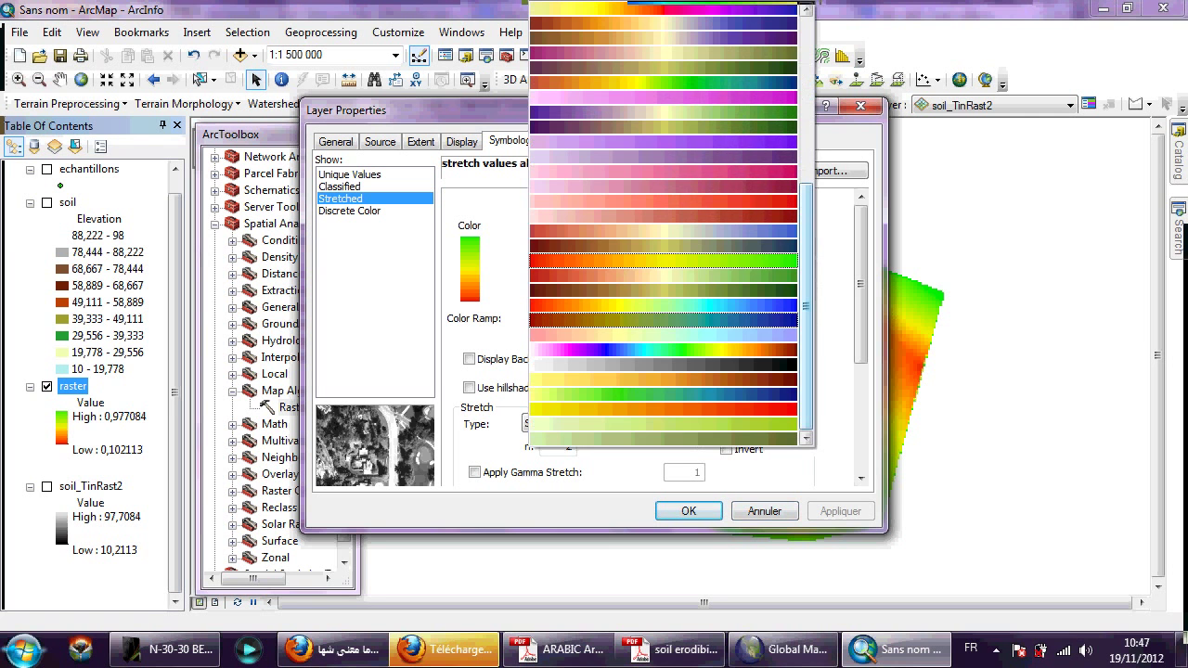
left_click(663, 349)
key("alt+a")
key("Return")
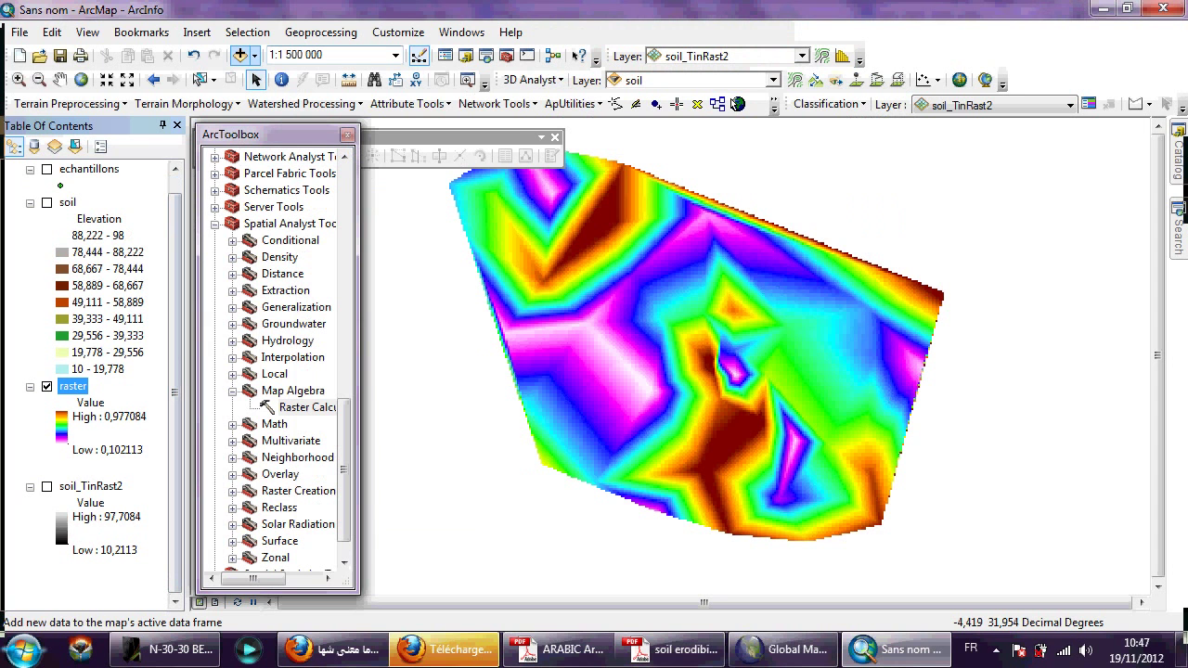
Add the watershed layer from the C:\ folder Guir apres le barrage sans oued bechar ( nouvelle forme ), accepting the coordinate system warning
left_click(254, 55)
left_click(288, 77)
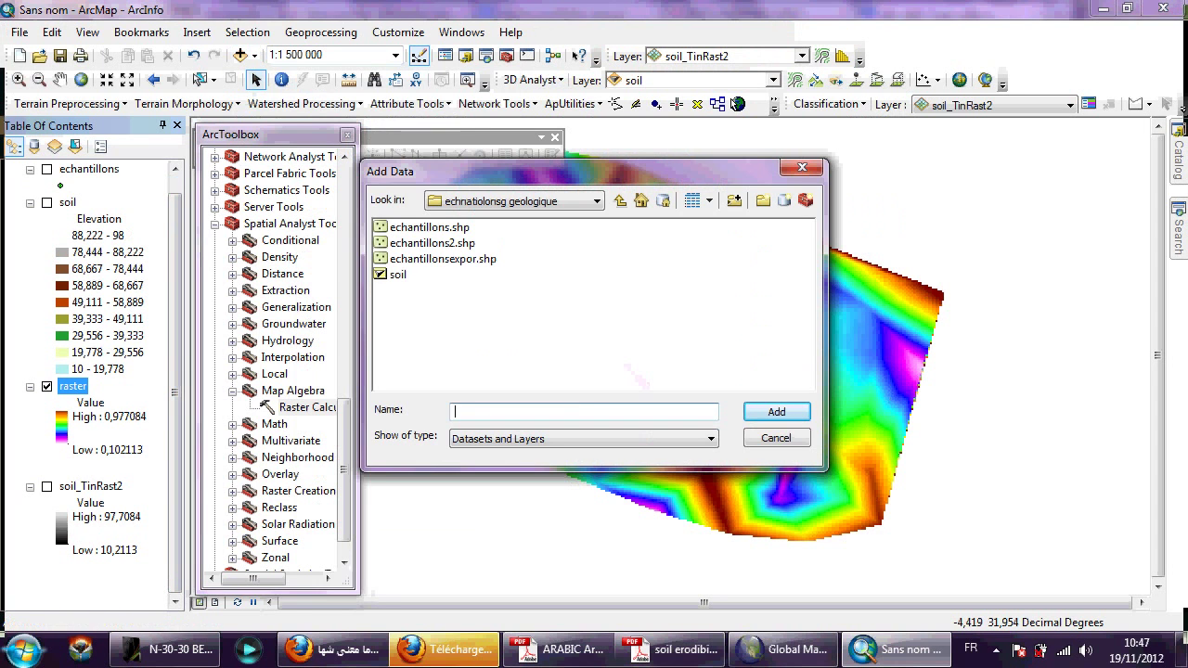
left_click(620, 201)
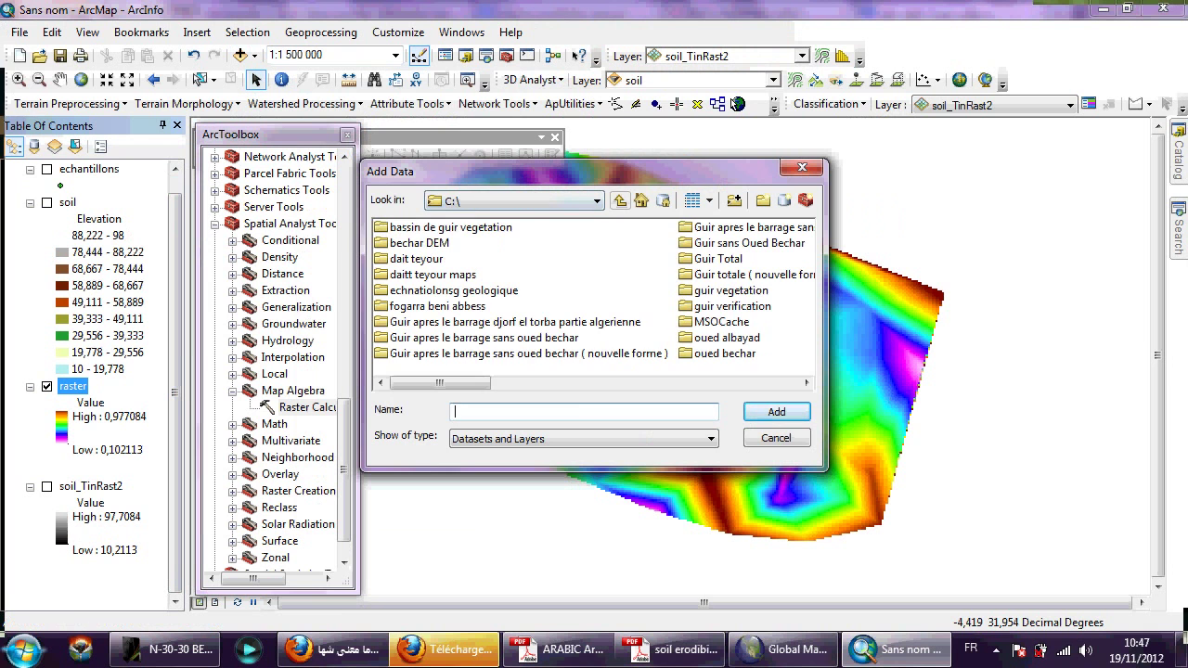
double_click(528, 354)
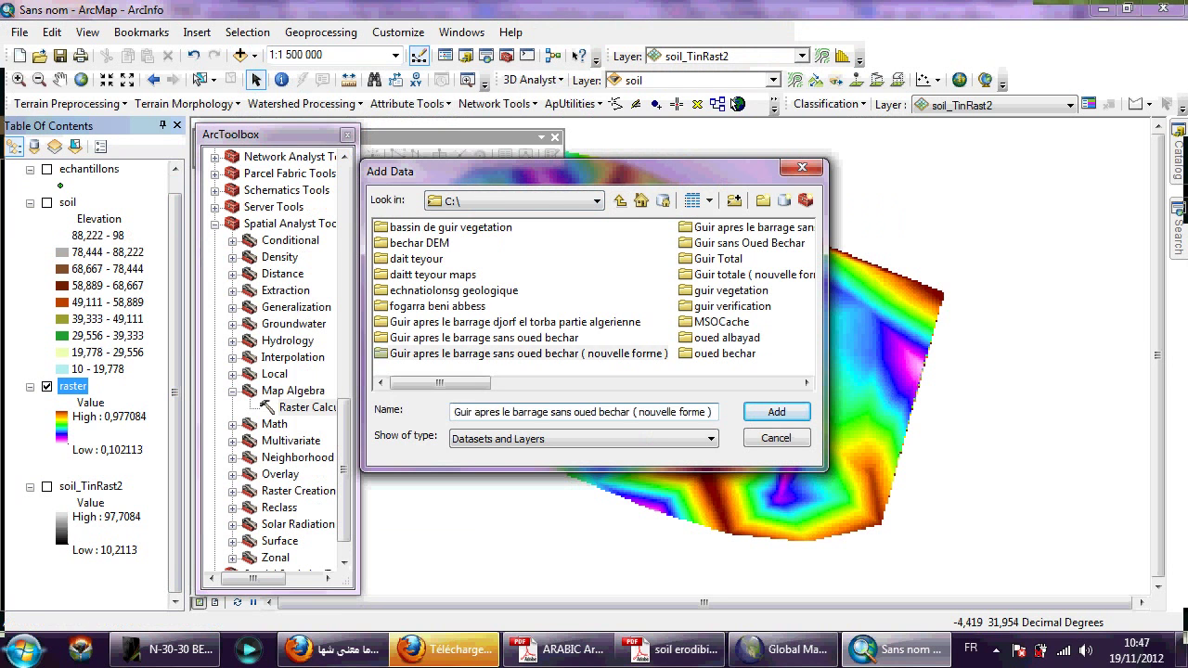
double_click(418, 305)
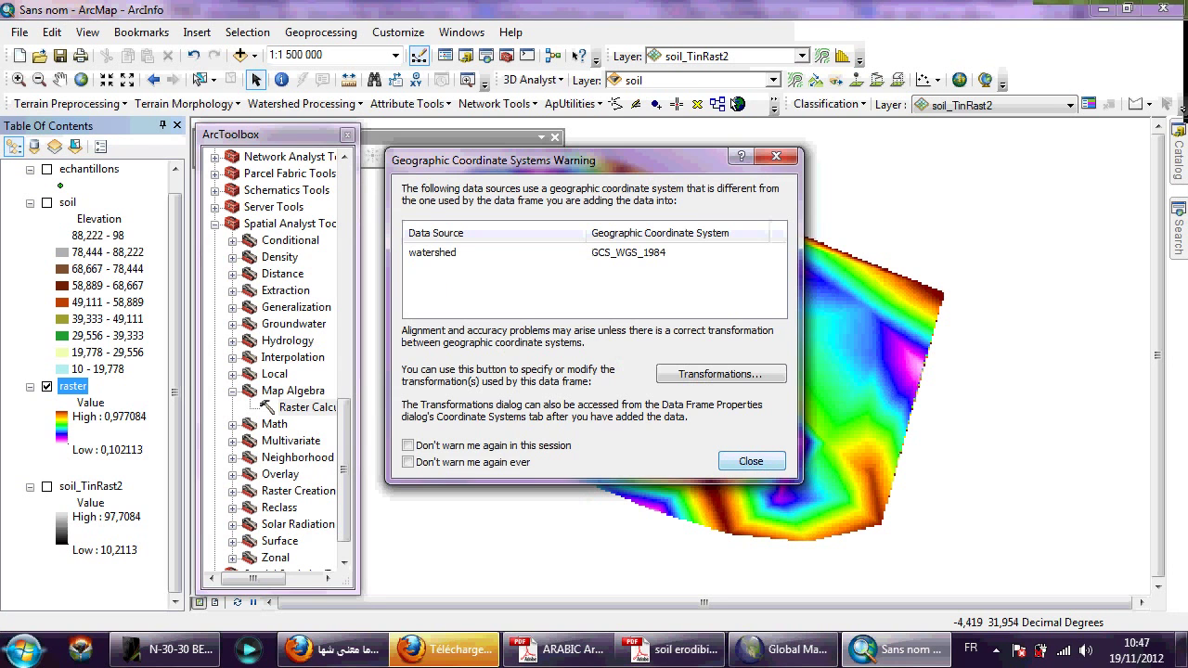
key("Return")
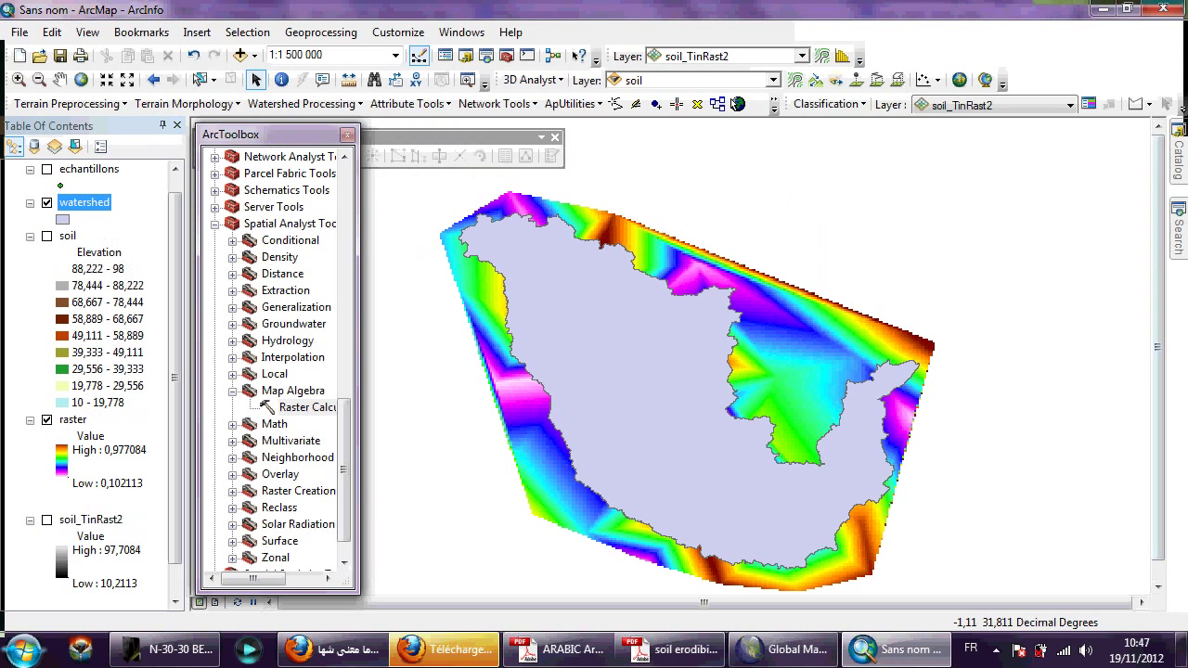
Search the tools for mask and start Extract by Mask from the Spatial Analyst results
mouse_move(1178, 149)
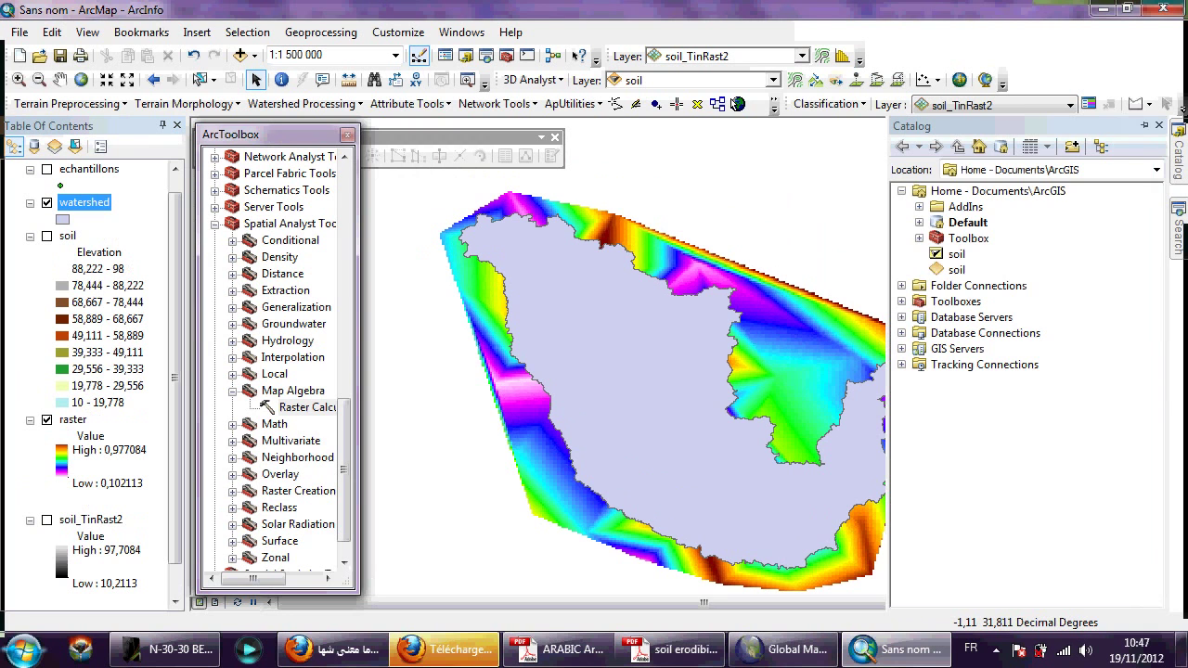
left_click(1177, 227)
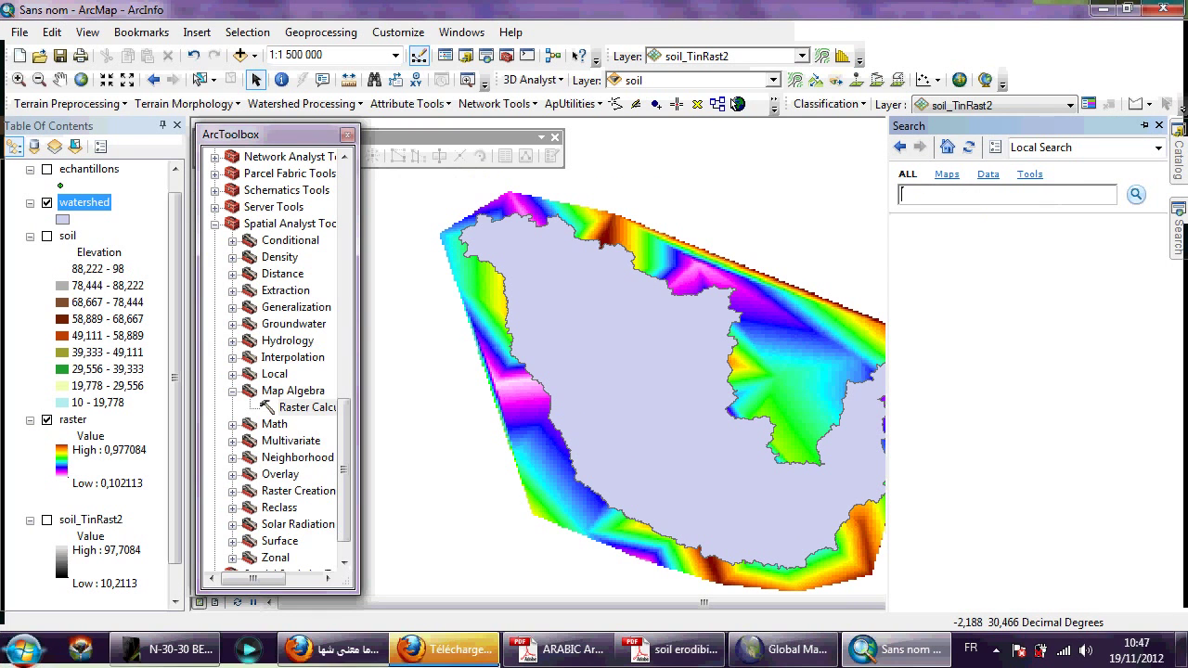
type("mask")
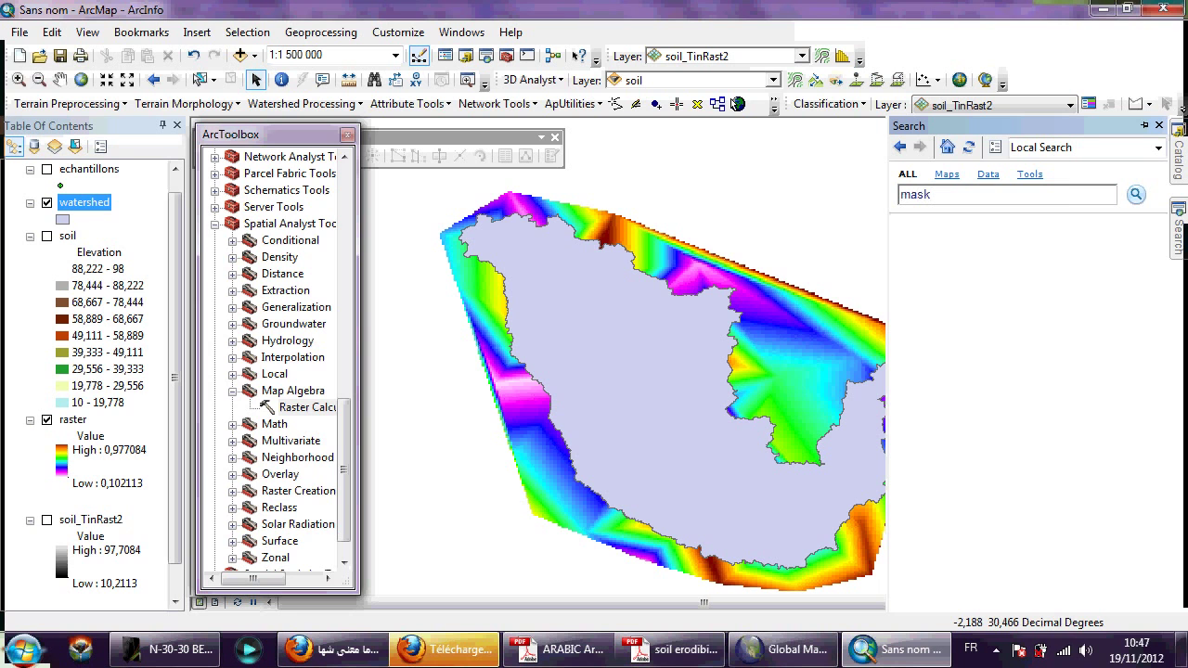
key("Return")
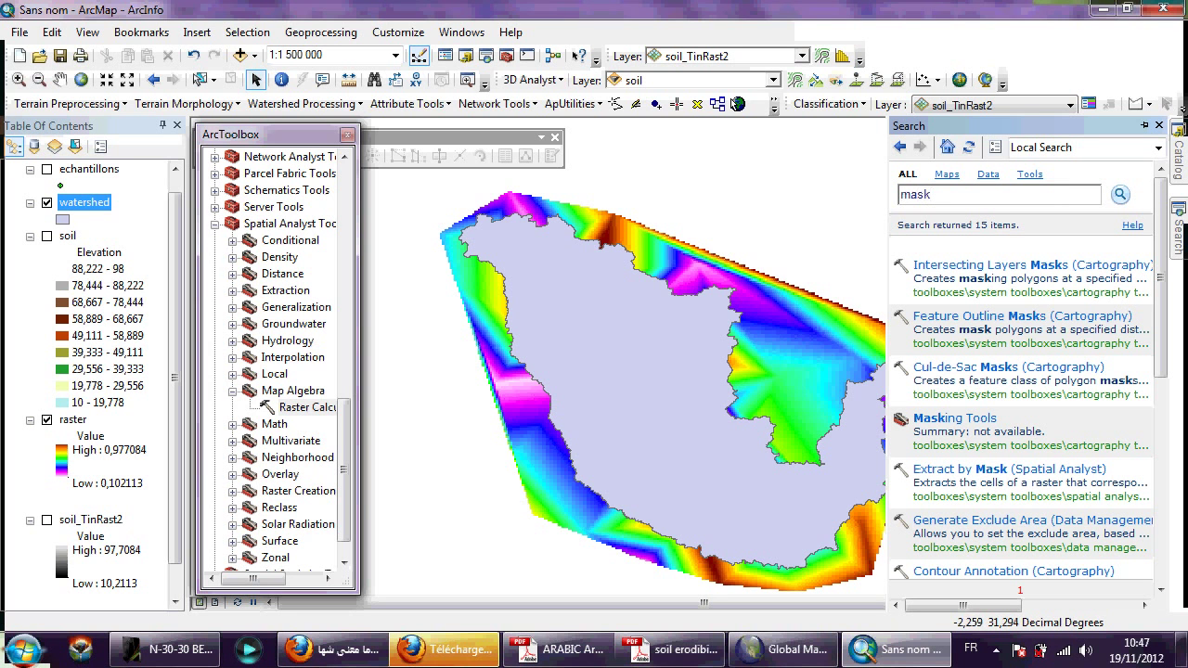
mouse_move(1008, 469)
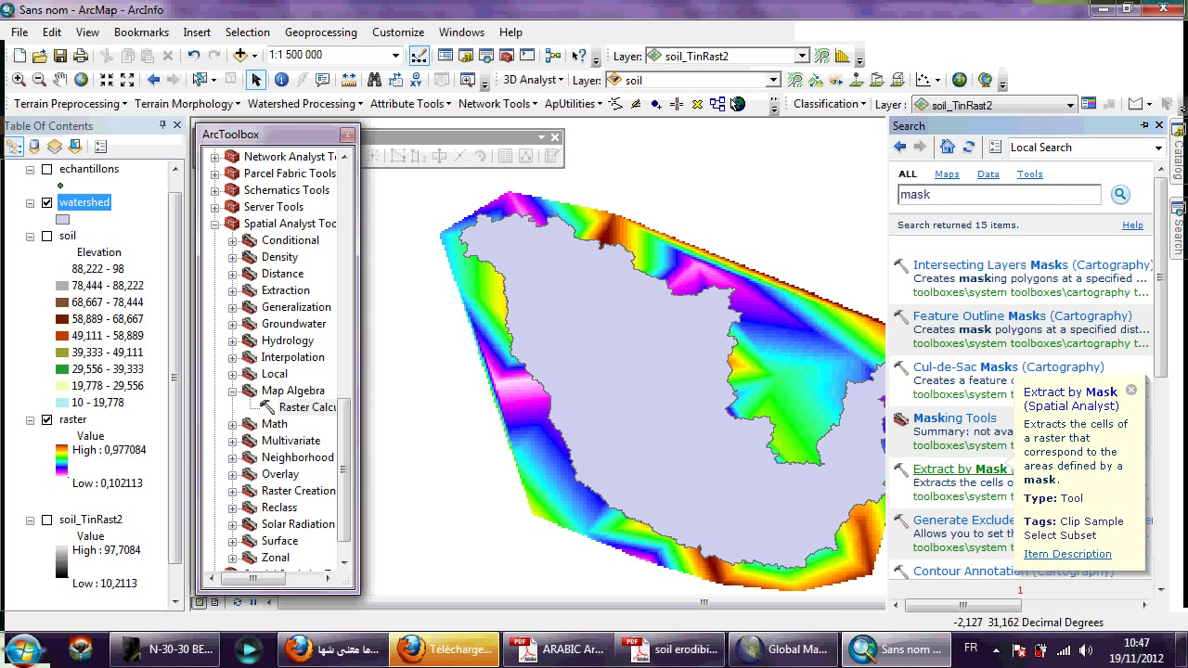
left_click(1008, 469)
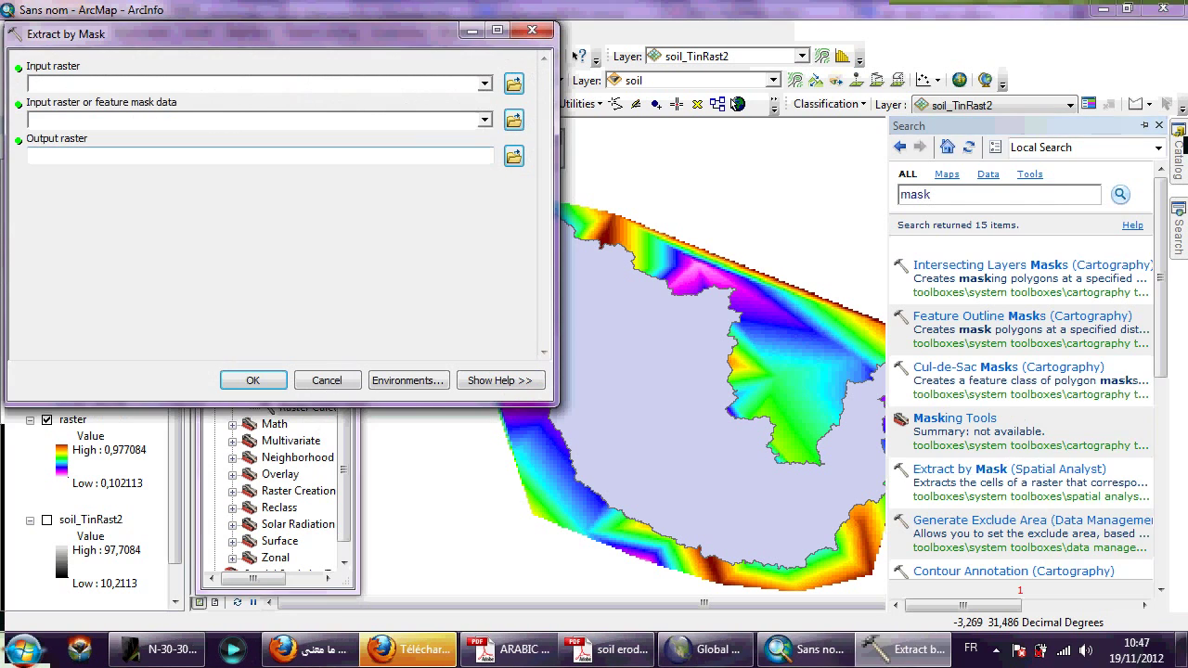
Run Extract by Mask on the raster layer, using watershed as the mask and Extract_rast1 in Default.gdb as the output
left_click(483, 83)
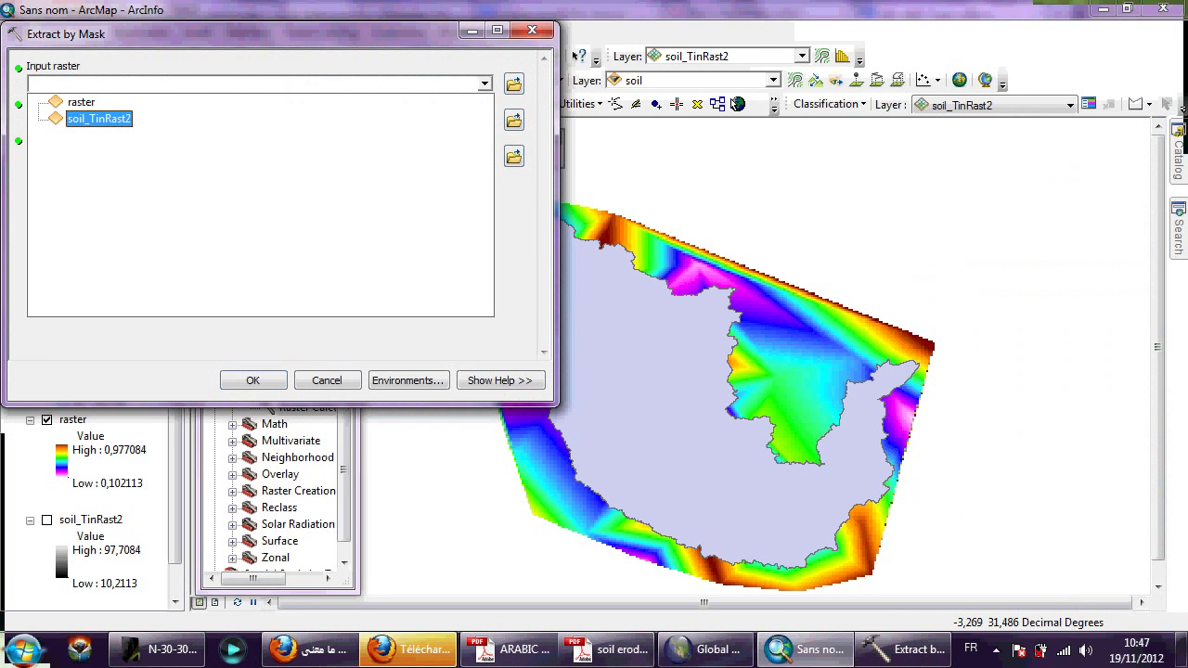
left_click(80, 101)
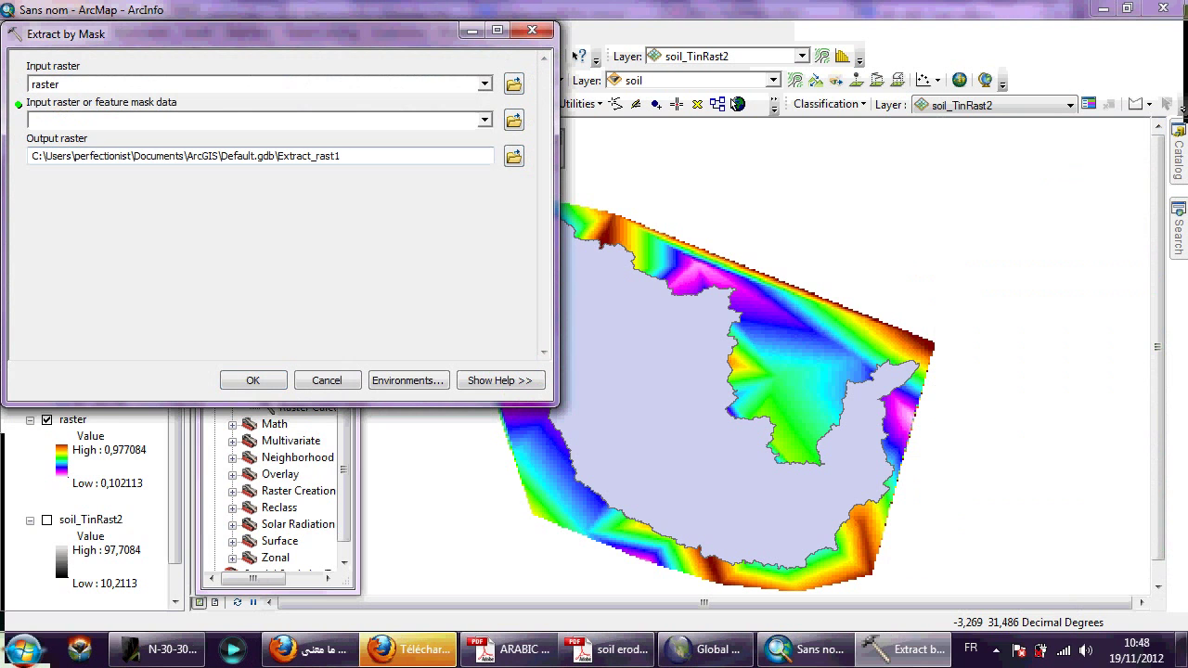
left_click(484, 119)
key("Return")
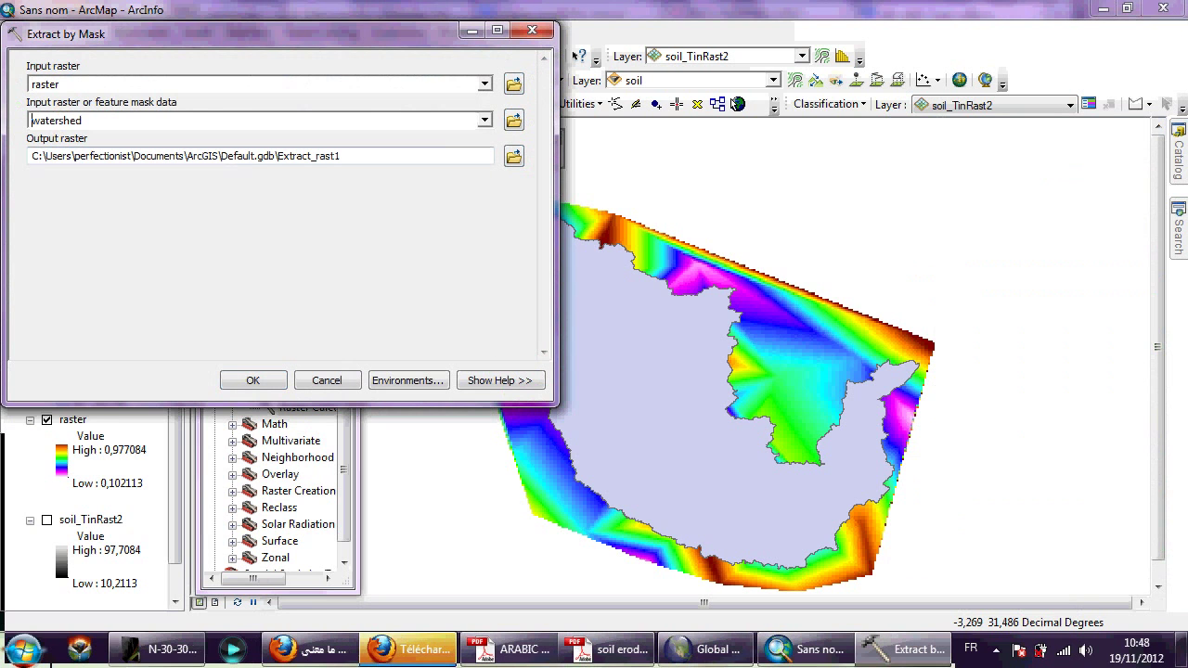
left_click(341, 156)
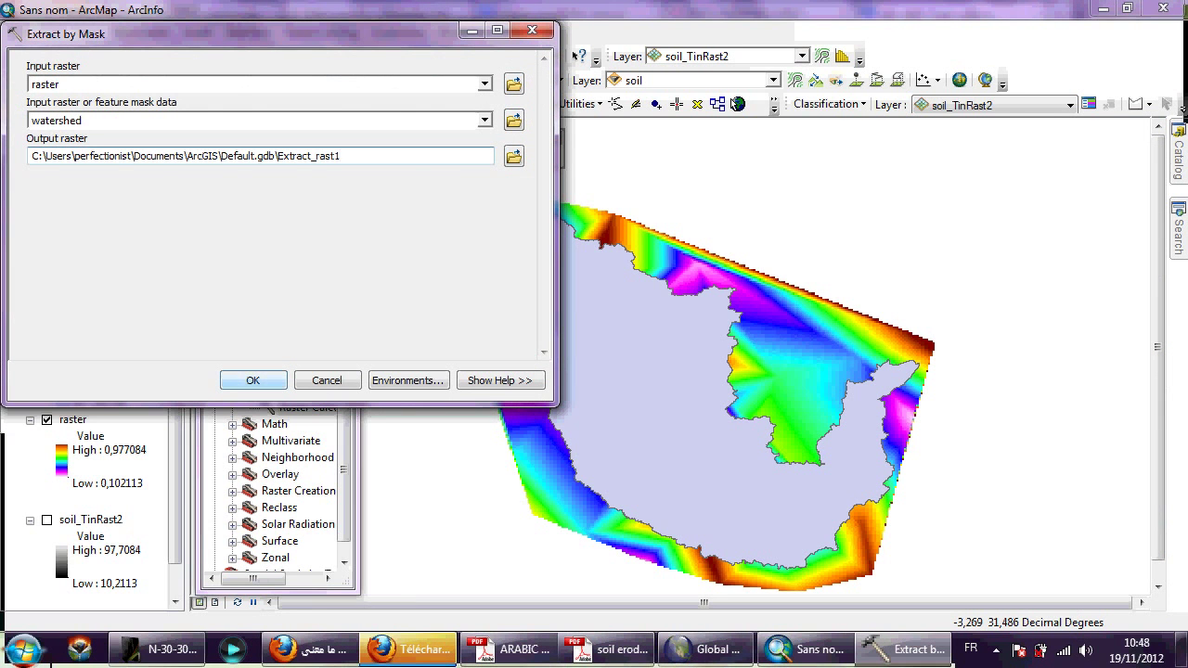
key("Return")
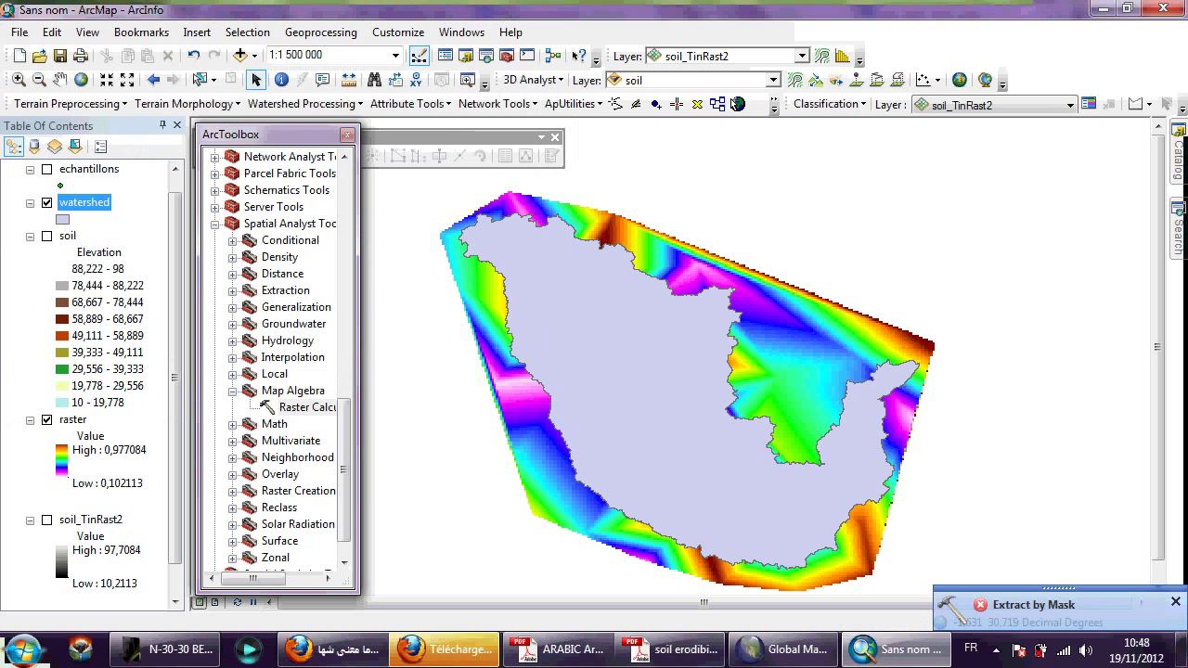
left_click(995, 650)
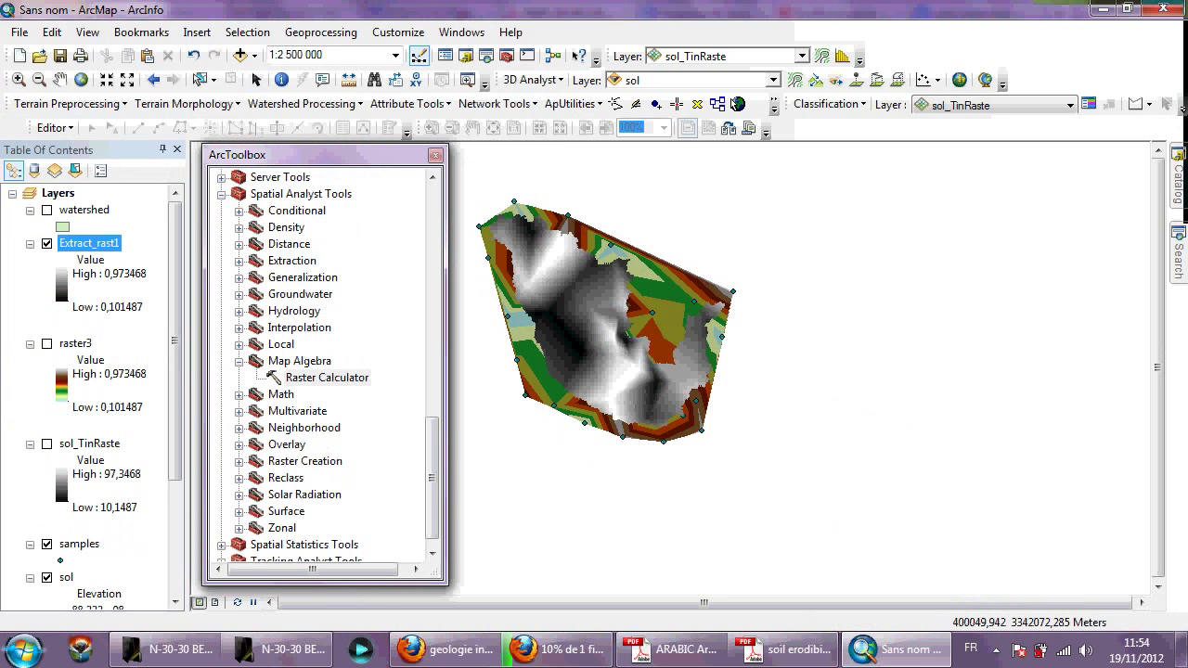
Hide the samples points and the sol TIN, leaving only the Extract_rast1 layer displayed on the map
double_click(325, 378)
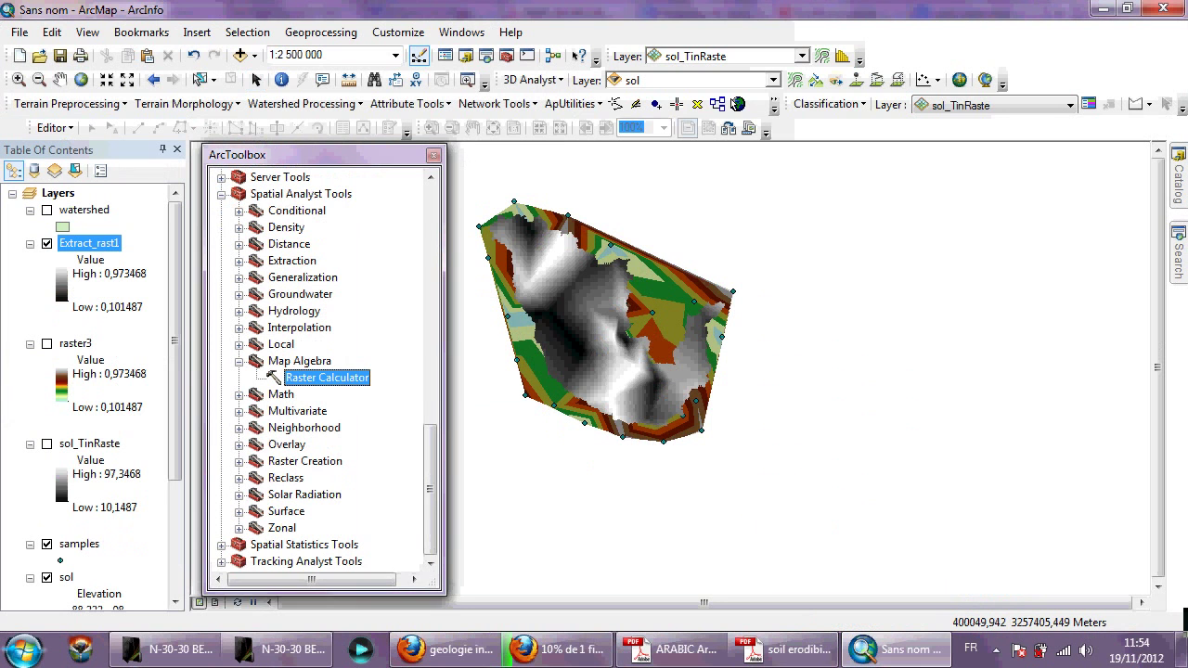
left_click_drag(445, 593, 443, 603)
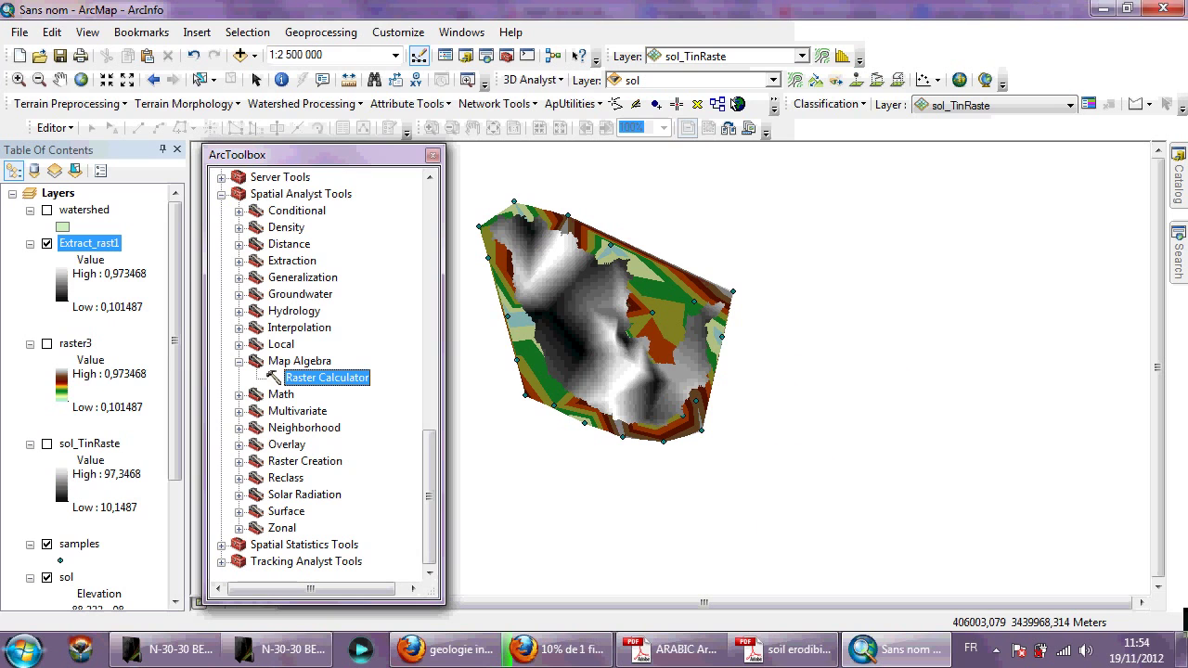
left_click_drag(174, 340, 174, 448)
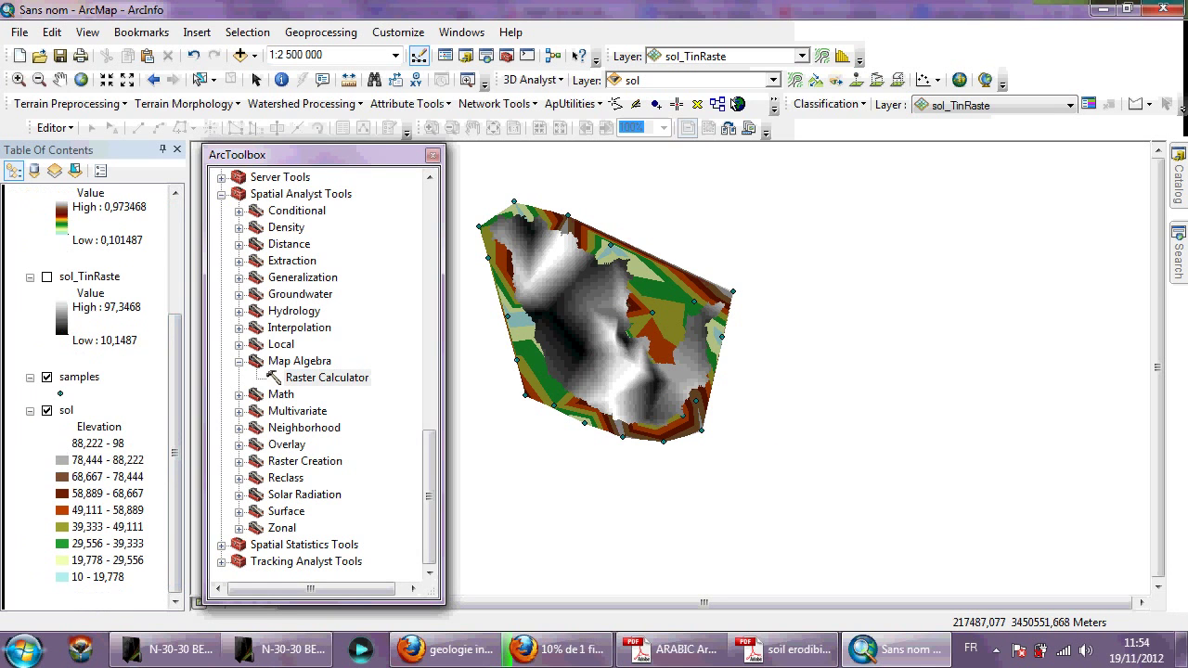
left_click(66, 409)
left_click(46, 377)
left_click(46, 410)
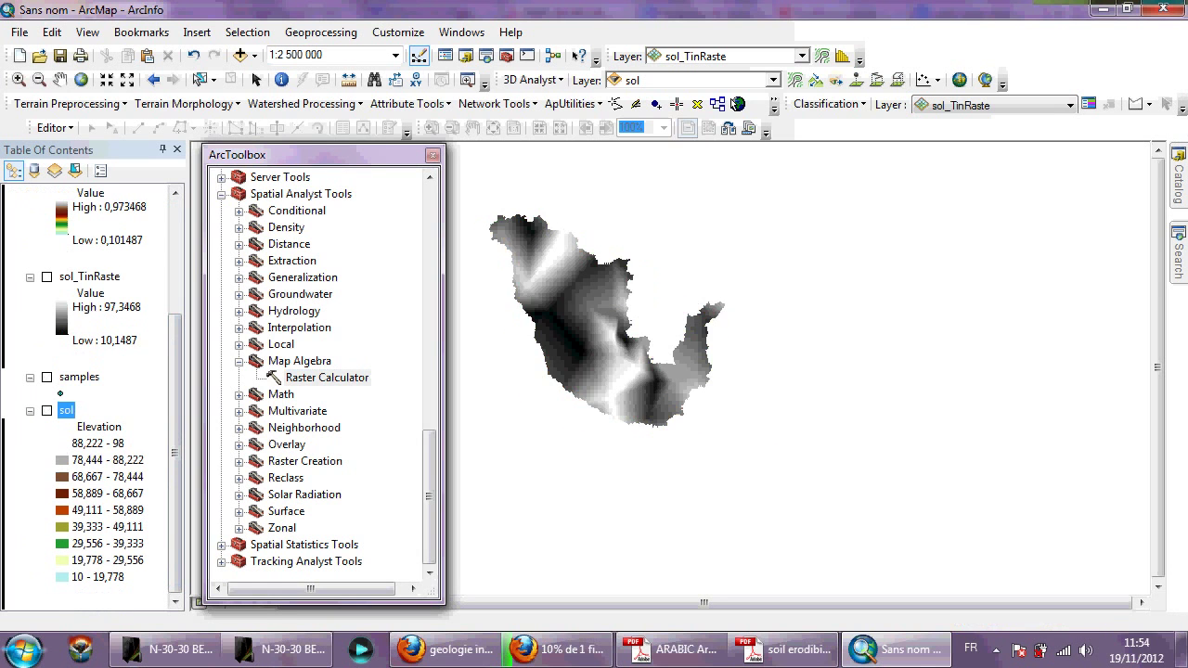
Apply the elevation-style color ramp from pale cyan through green, orange and brown to white to the stretched Extract_rast1 layer
scroll(91, 399, "up", 3)
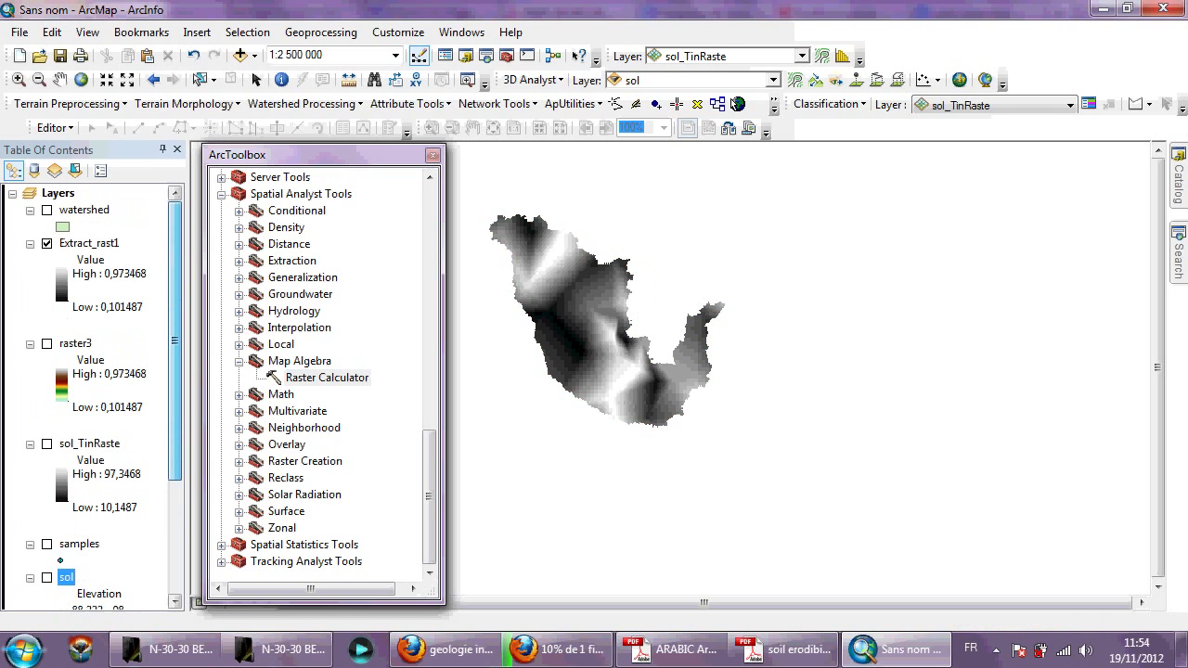
double_click(89, 244)
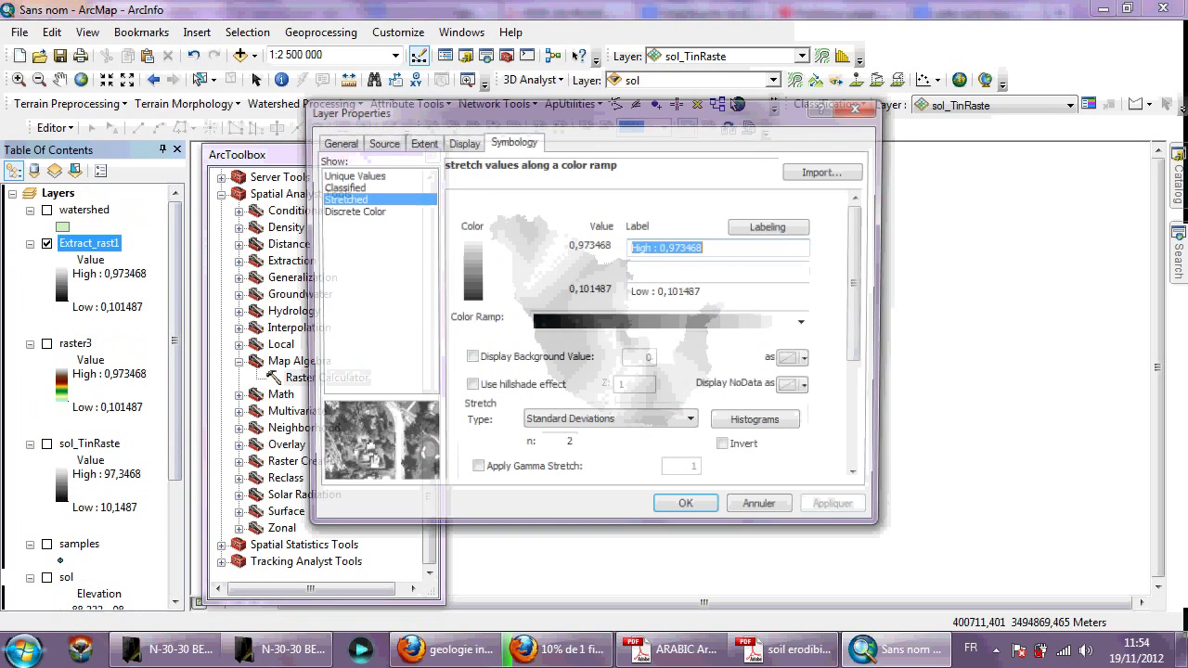
left_click(807, 323)
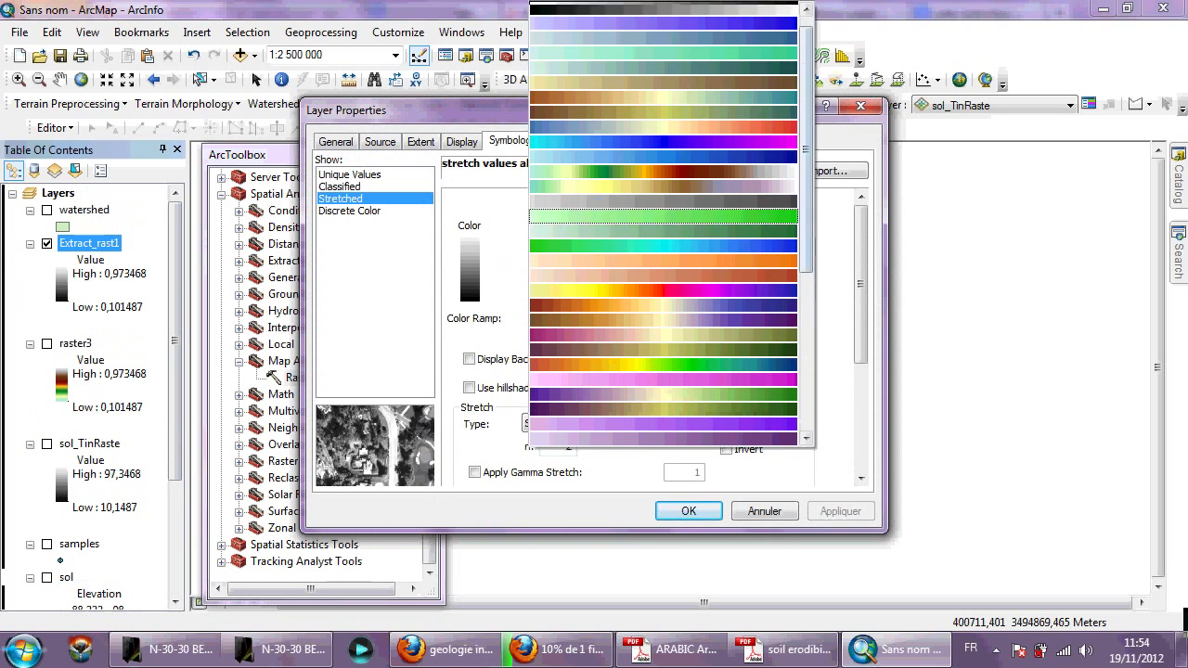
left_click(663, 173)
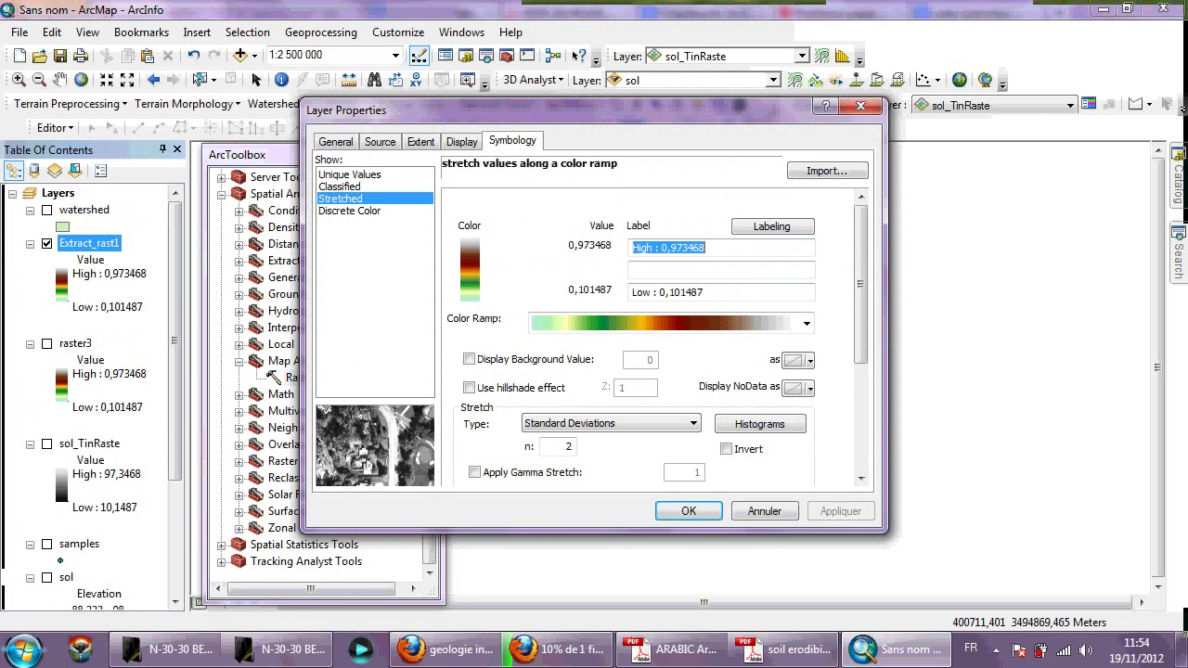
left_click(689, 511)
Enlarge and centre the whole extracted raster in the map at 1:1 500 000 to examine its color distribution
scroll(635, 341, "up", 2)
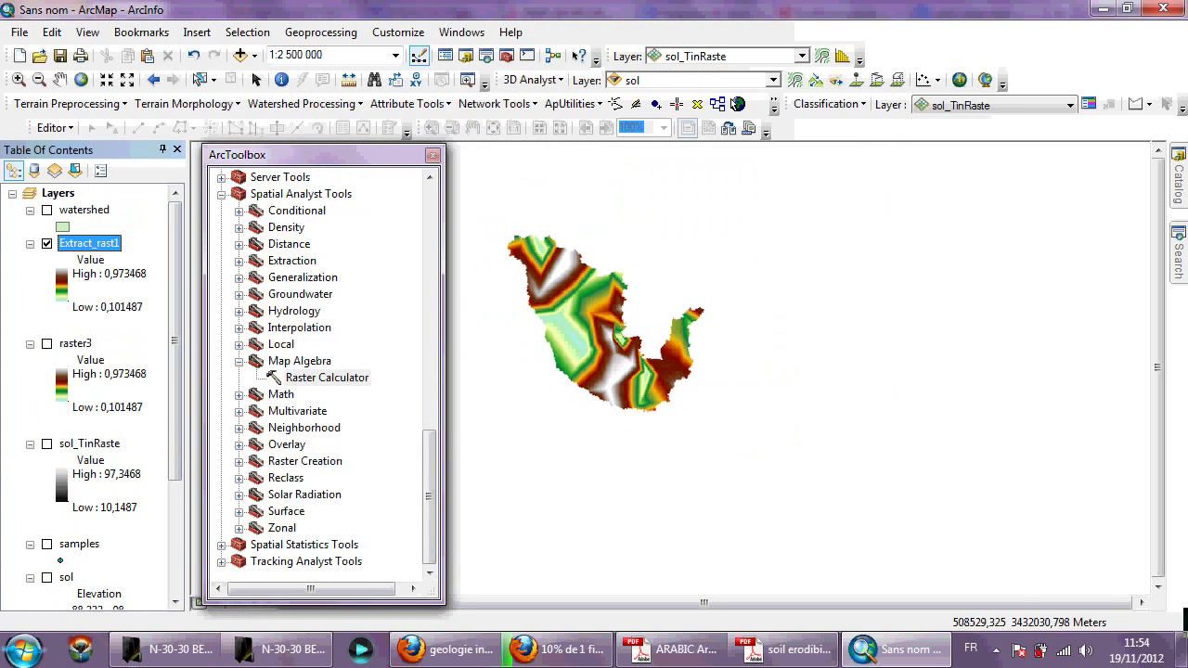
scroll(654, 351, "down", 4)
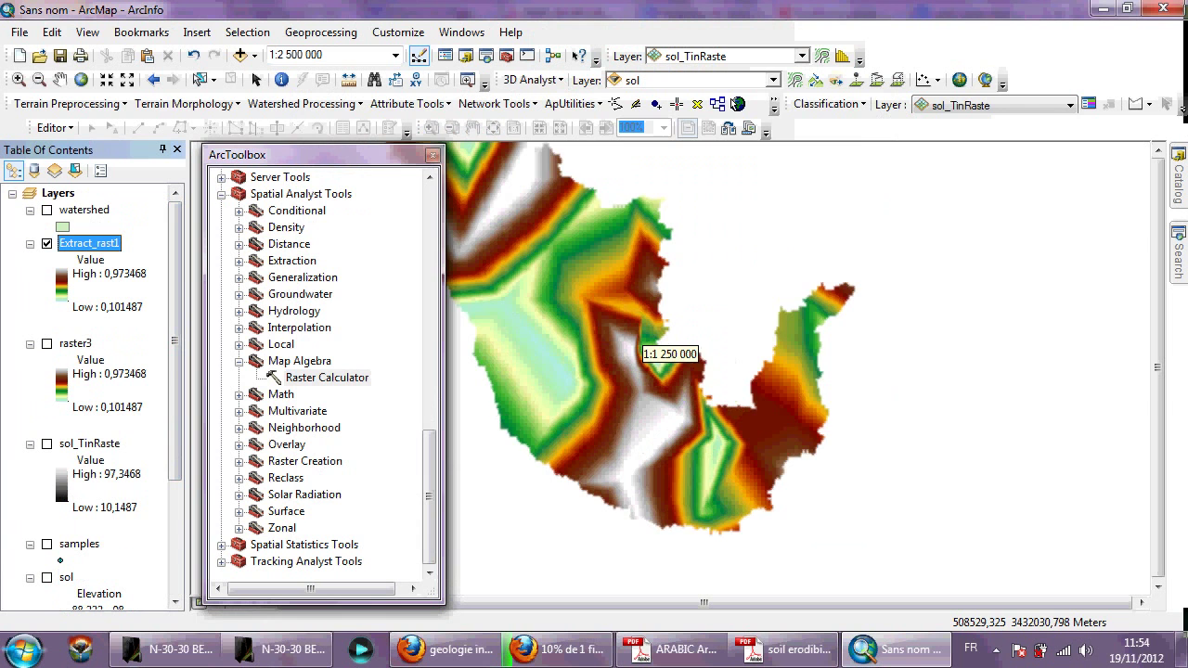
left_click_drag(654, 351, 698, 353)
left_click_drag(695, 211, 715, 289)
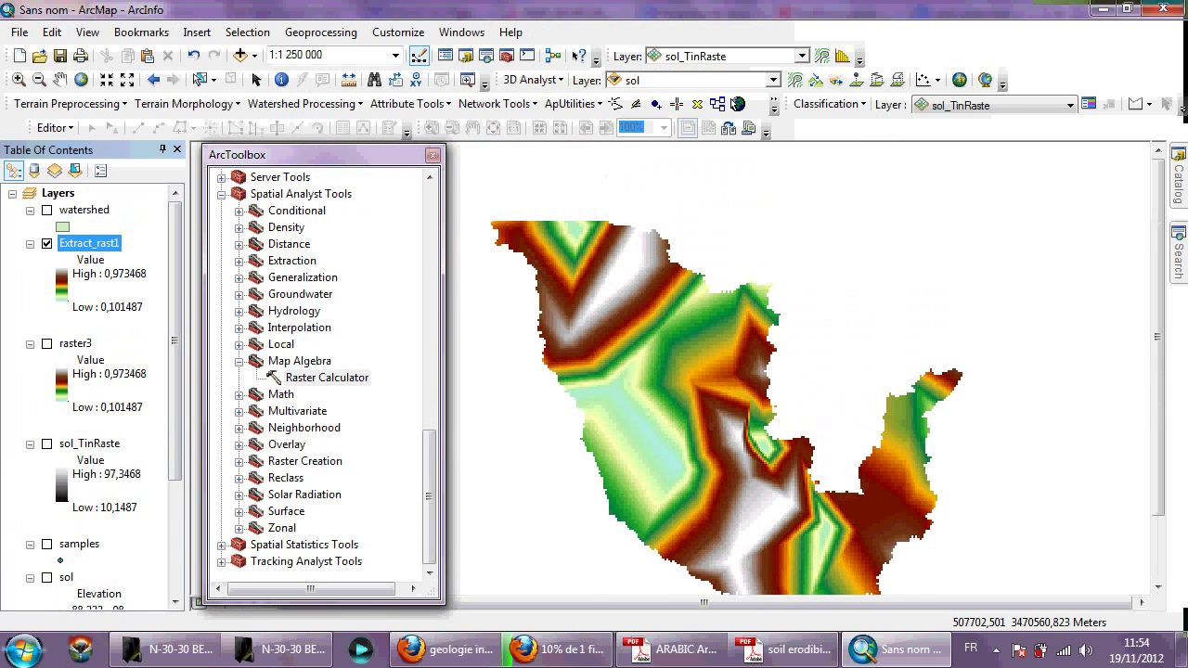
scroll(654, 351, "up", 1)
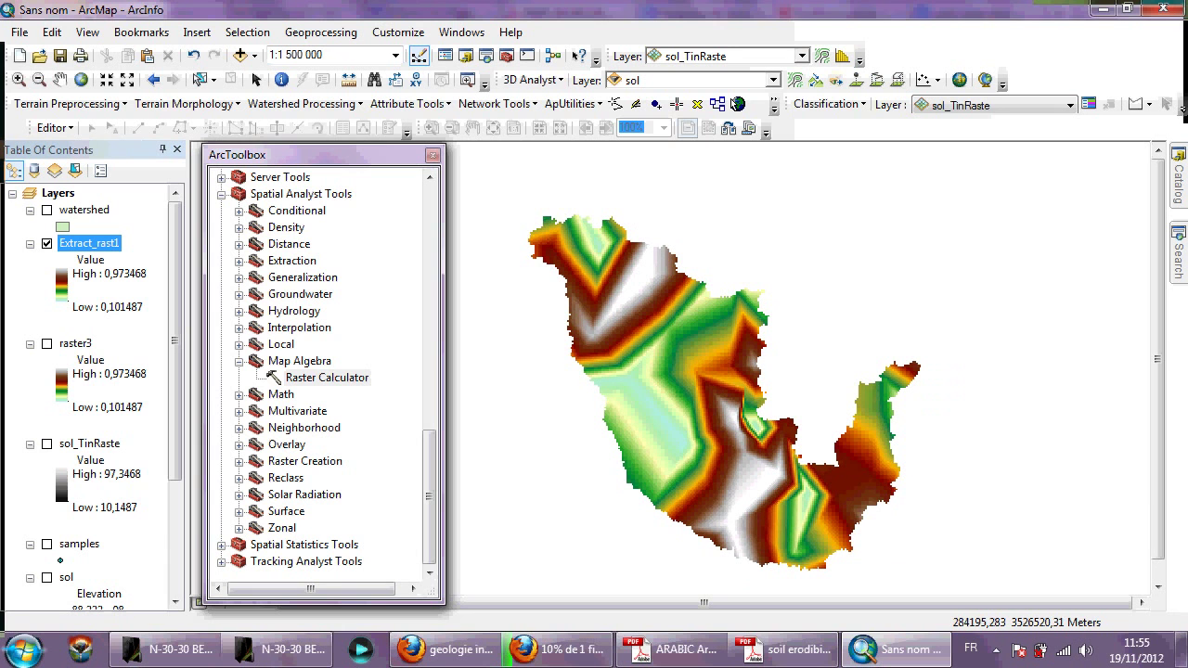
right_click(86, 244)
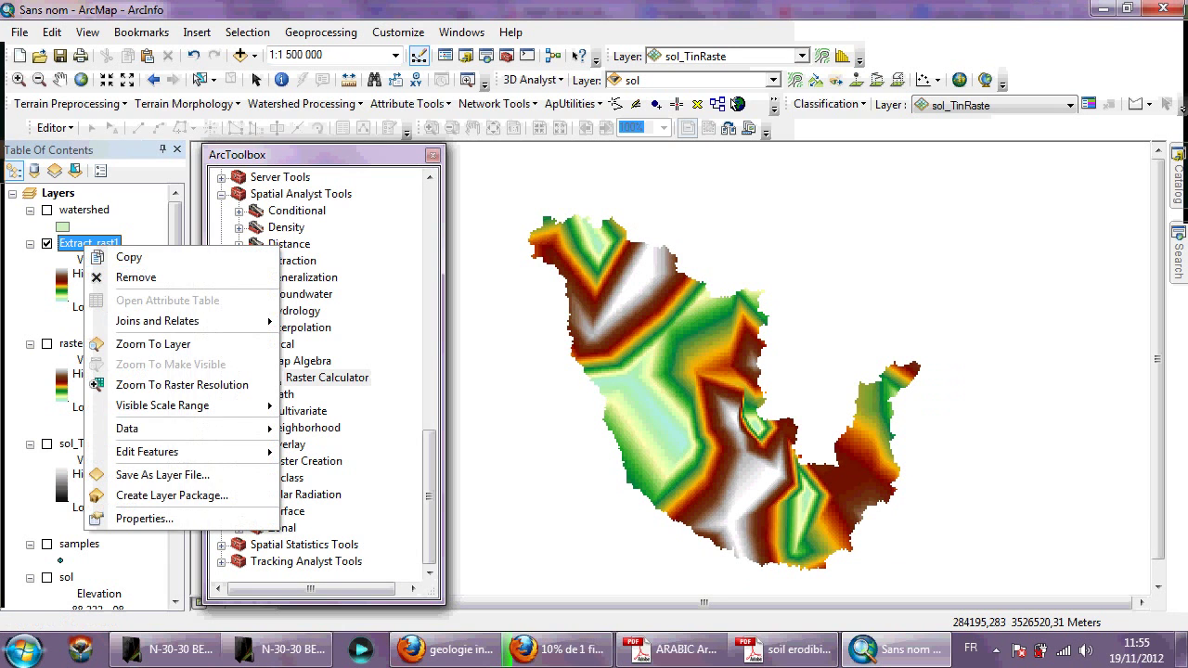
left_click(174, 234)
scroll(88, 390, "down", 1)
scroll(92, 399, "up", 1)
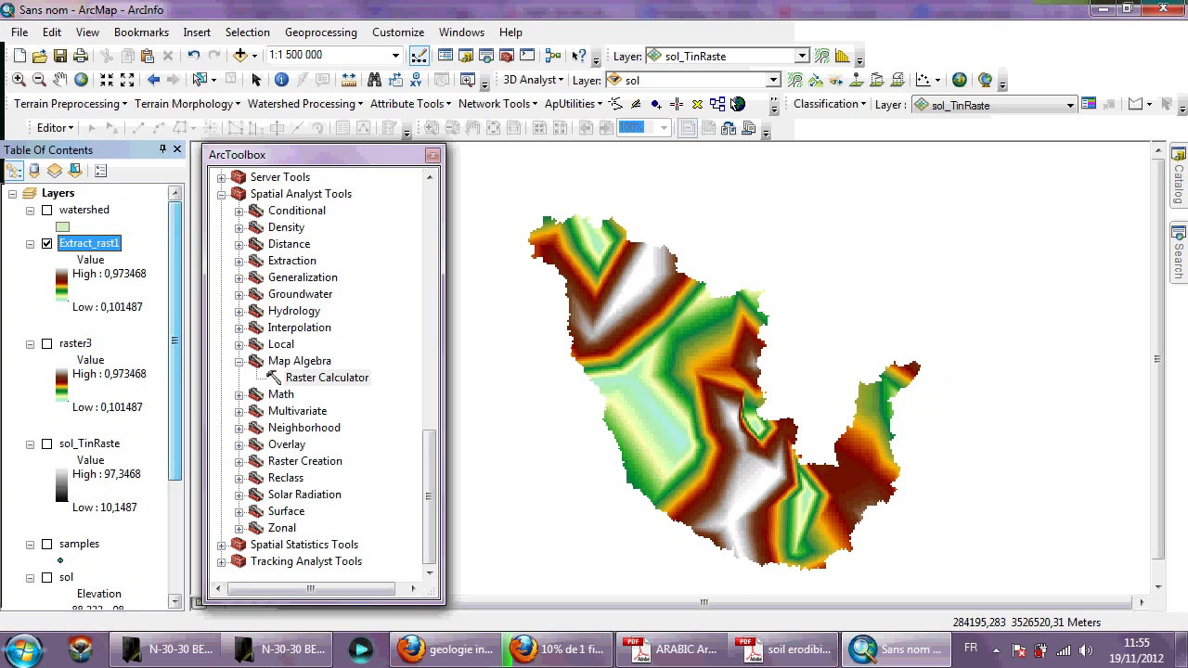